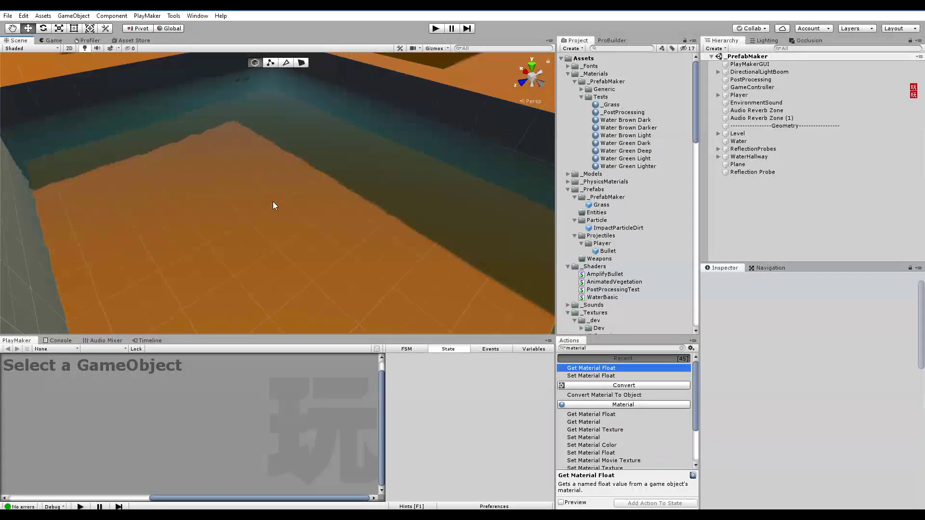
Add a cube to the flooded basin and increase its Y scale so it forms a tall pillar standing through the water.
alt+drag(345, 167, 328, 148)
right_drag(328, 149, 332, 173)
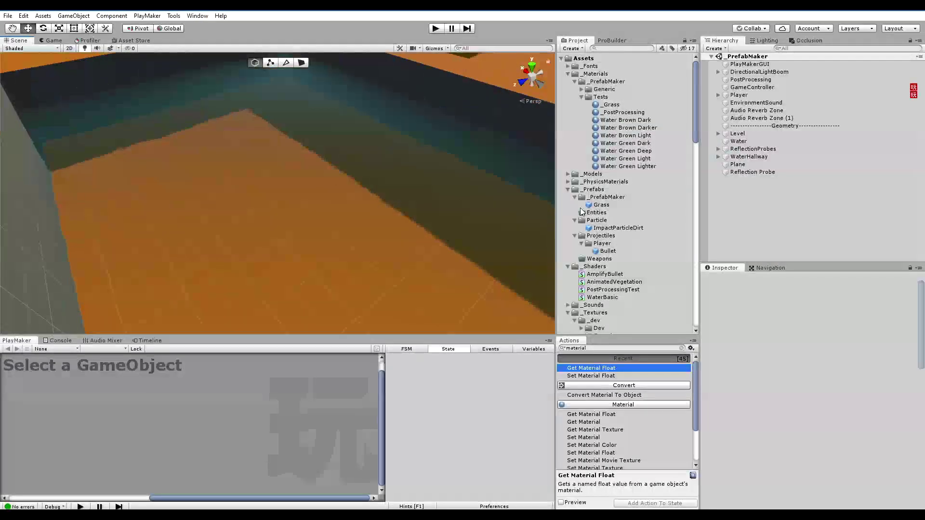
right_click(755, 212)
mouse_move(785, 312)
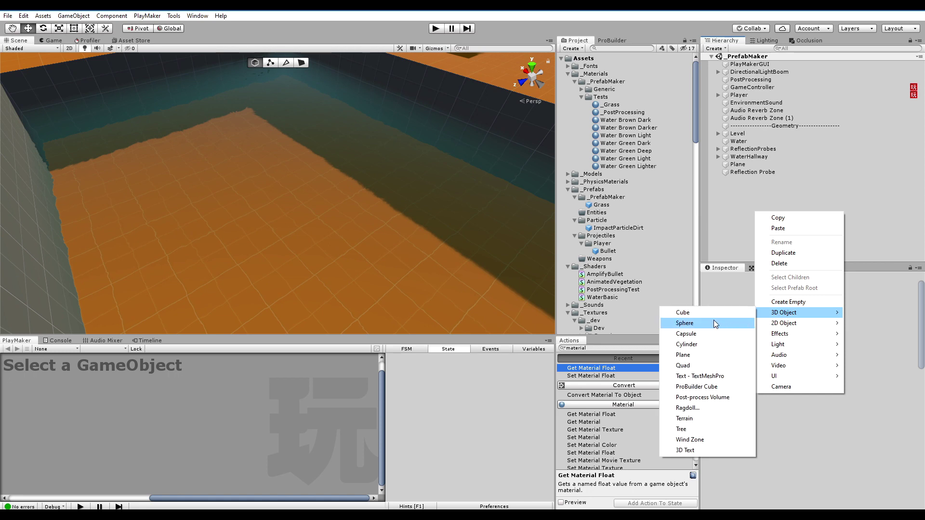
click(697, 313)
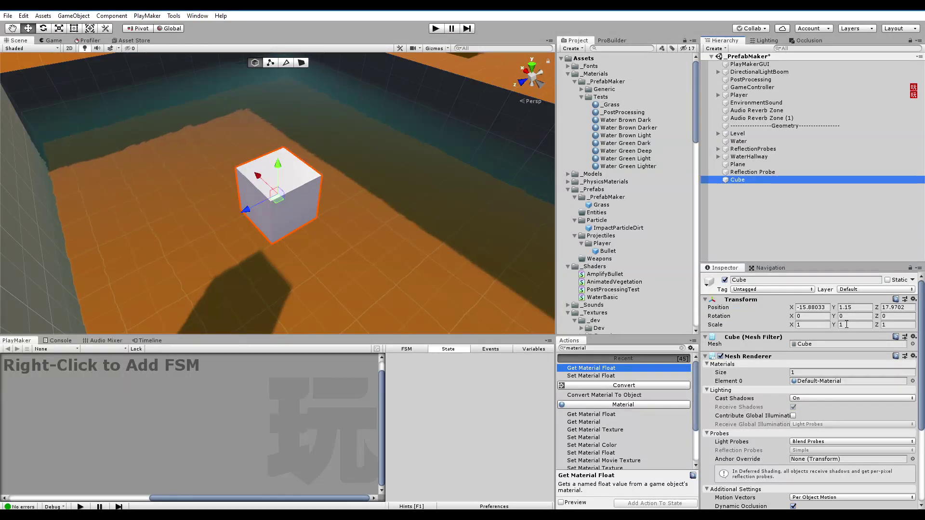
drag(834, 324, 865, 326)
click(801, 219)
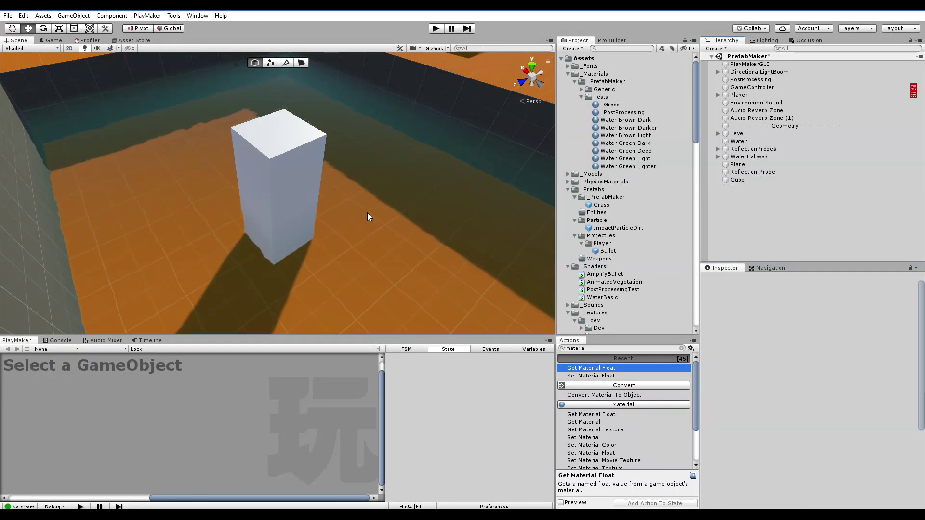
Inspect the pillar from different angles around the water surface, and delete the cube from the scene.
alt+drag(314, 217, 308, 183)
middle_drag(285, 240, 285, 230)
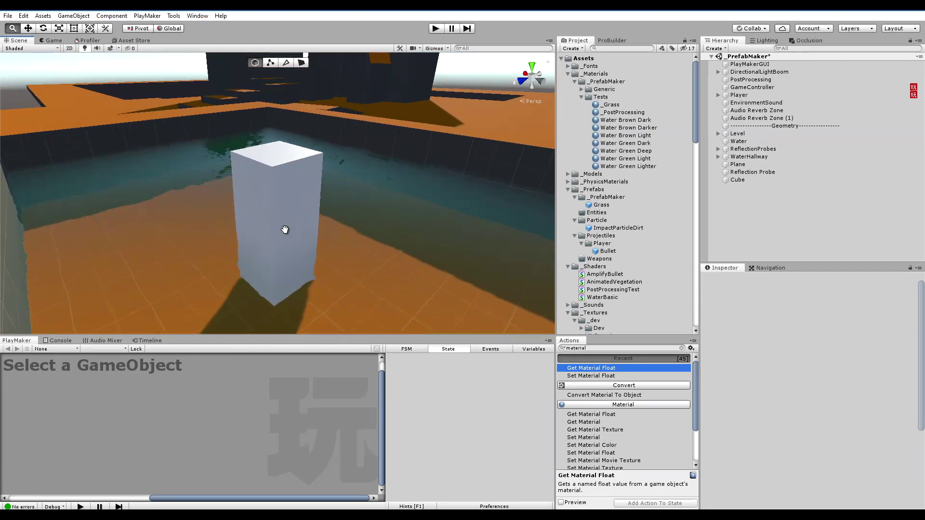
alt+drag(285, 230, 286, 208)
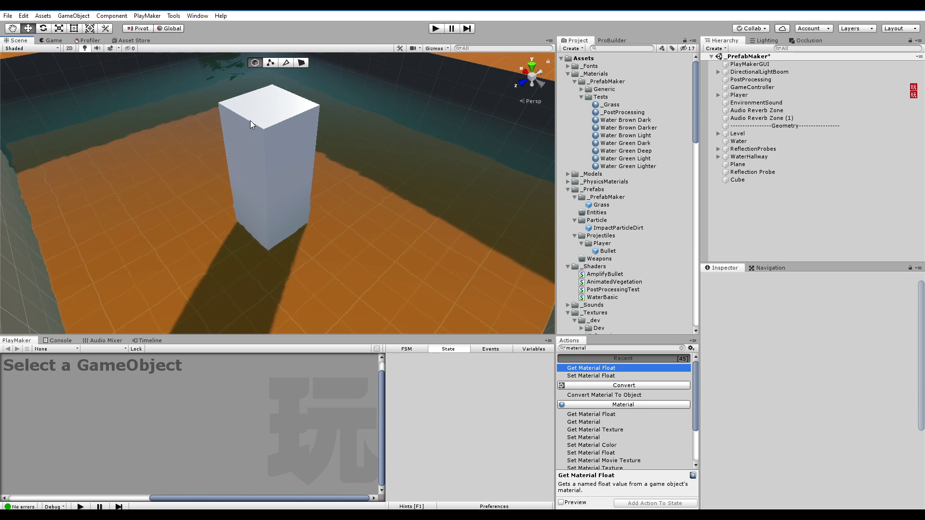
middle_drag(250, 121, 333, 174)
click(335, 175)
key(Delete)
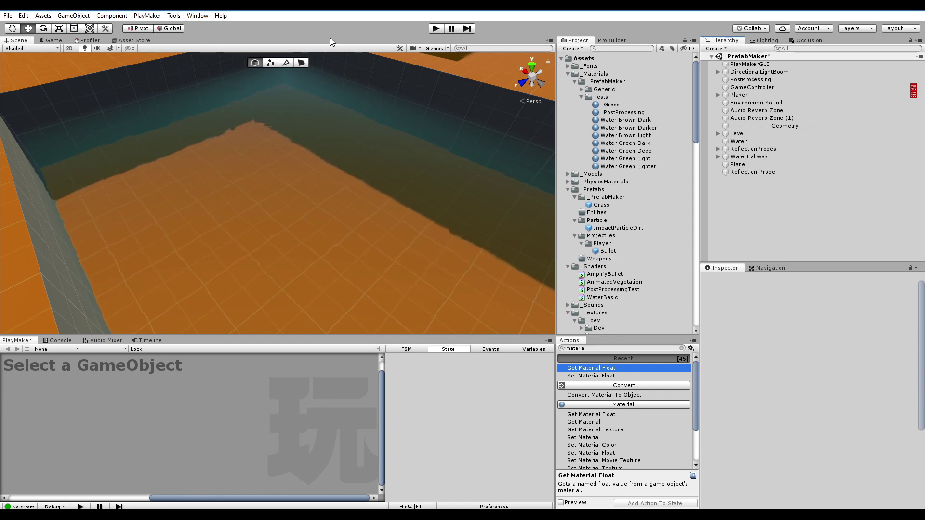
Open an empty Amplify Shader Editor canvas and reposition its window to give the graph room.
click(197, 16)
mouse_move(223, 57)
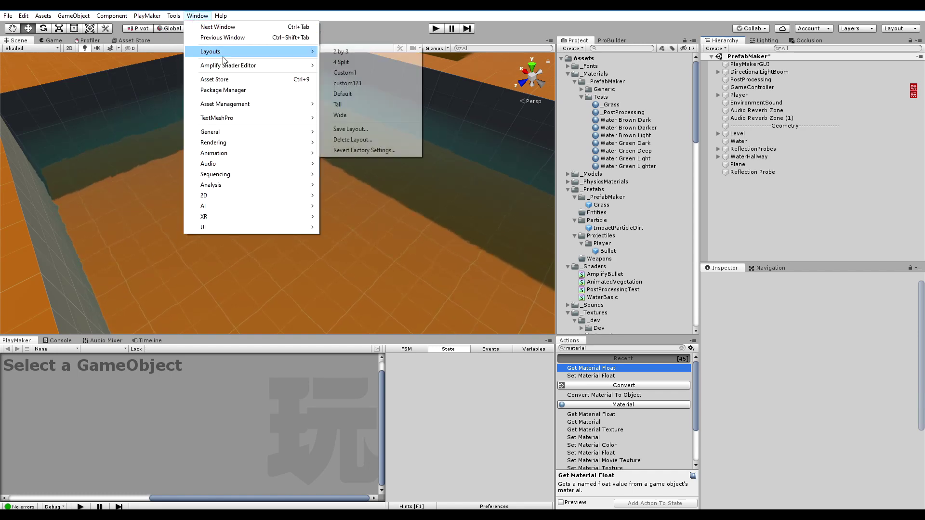
click(357, 64)
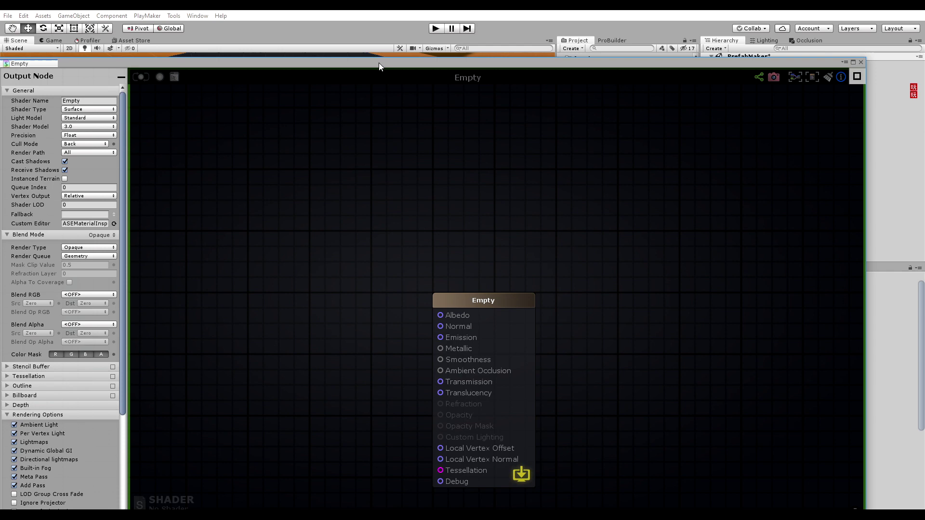
drag(379, 63, 398, 25)
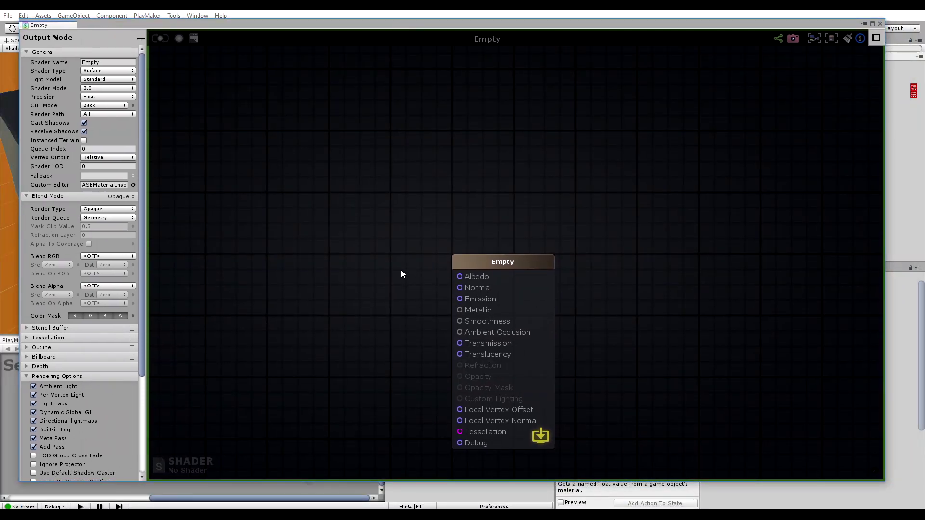
middle_drag(375, 265, 421, 210)
middle_drag(361, 246, 447, 201)
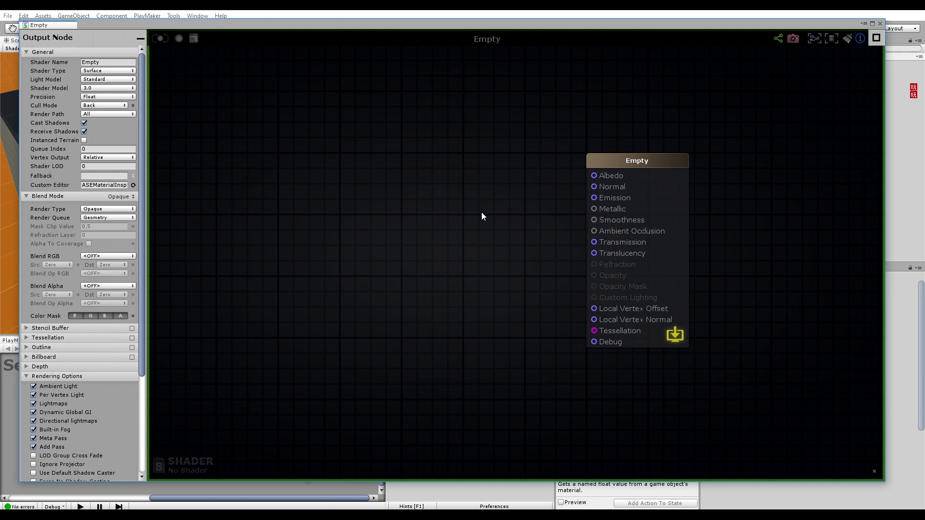
Disable every rendering option from Ambient Light through Add Pass, and turn off both Cast Shadows and Receive Shadows for the shader.
click(33, 447)
click(34, 439)
click(34, 430)
click(33, 421)
click(33, 413)
click(33, 404)
click(84, 132)
click(84, 123)
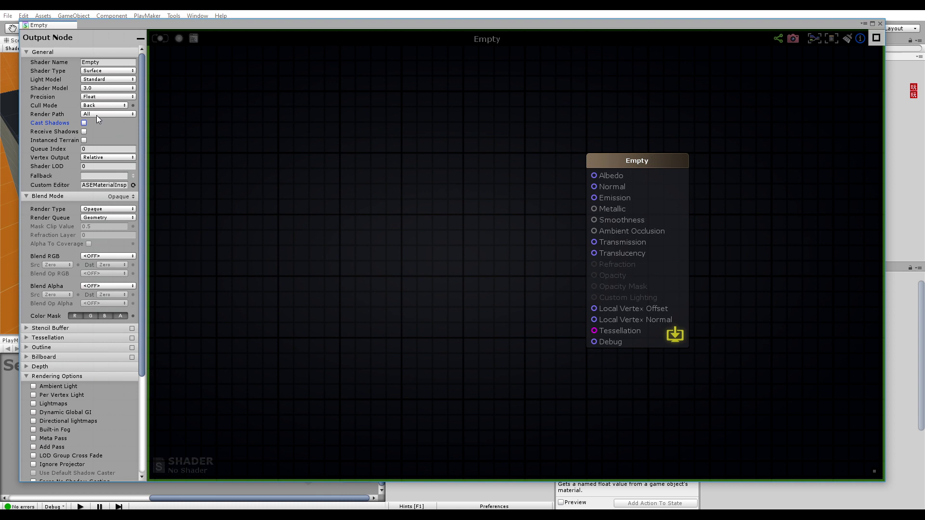
Set the shader's Cull Mode to Off, keeping the Render Path at All.
click(109, 114)
click(101, 105)
click(101, 105)
click(114, 139)
Save the new shader in the _Shaders folder under the name RefractionTest.
click(161, 40)
click(175, 251)
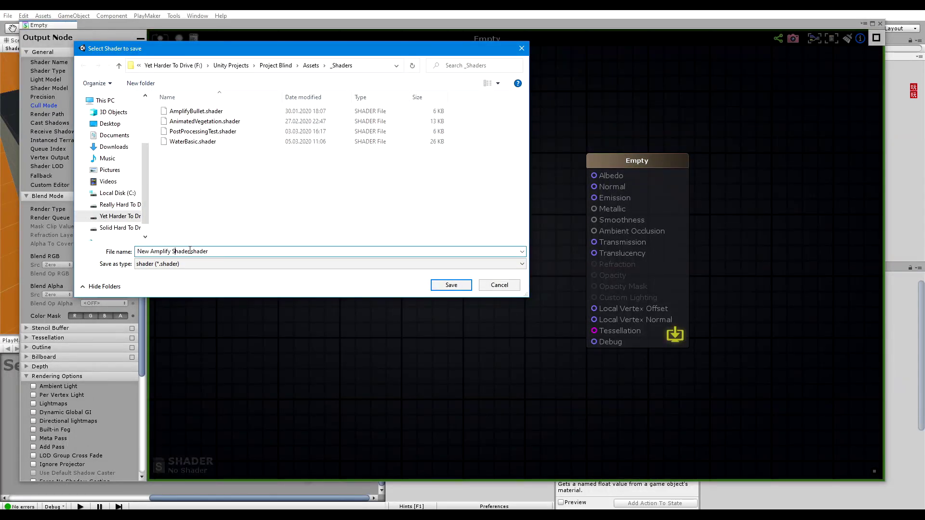
drag(190, 251, 77, 248)
text(RefractionTest)
key(Return)
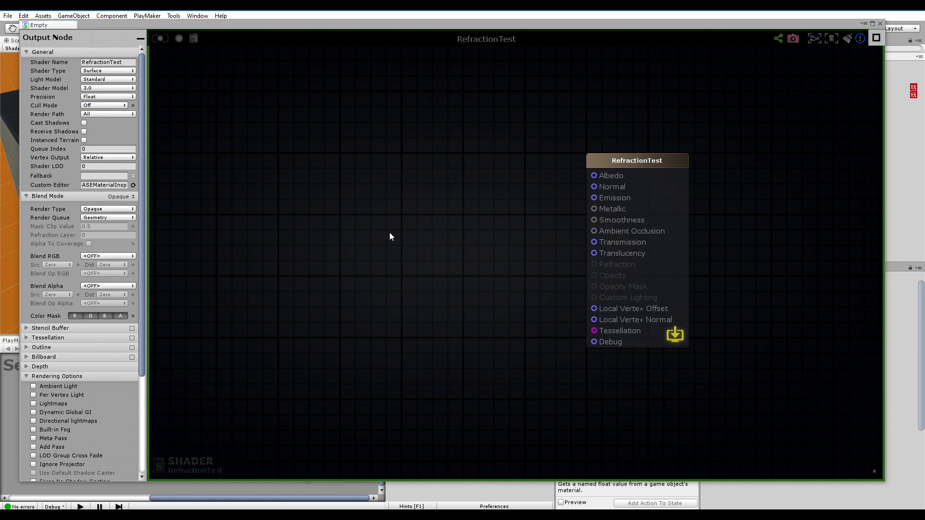
Add an If node to the graph and place it well to the left of the output node.
middle_drag(383, 265, 482, 251)
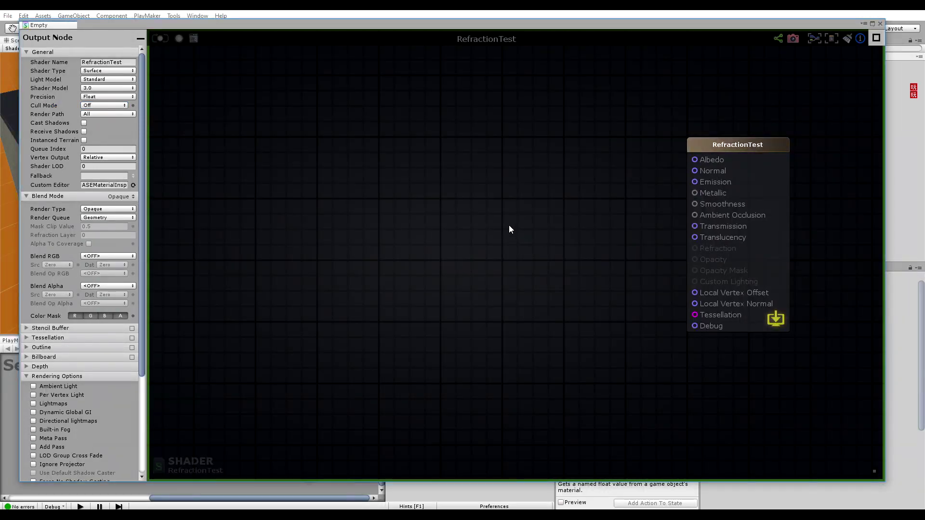
middle_drag(376, 201, 519, 237)
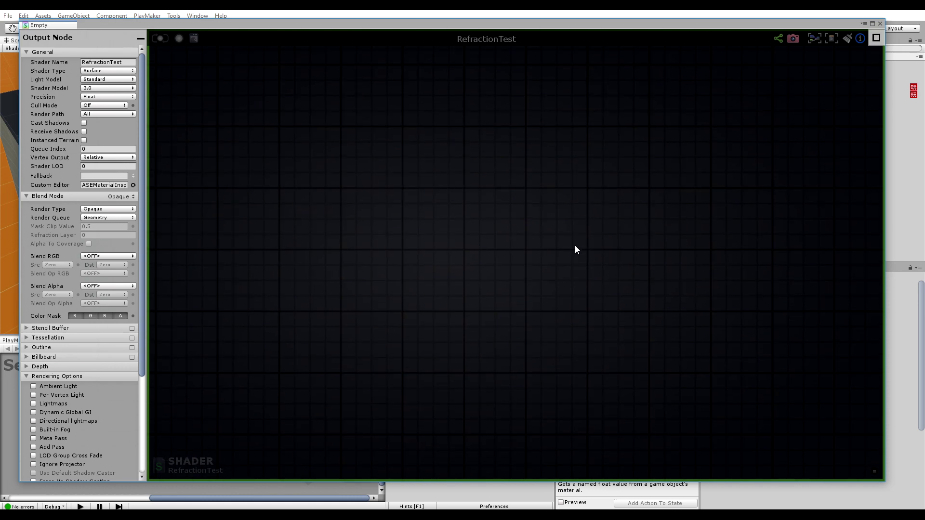
right_click(411, 187)
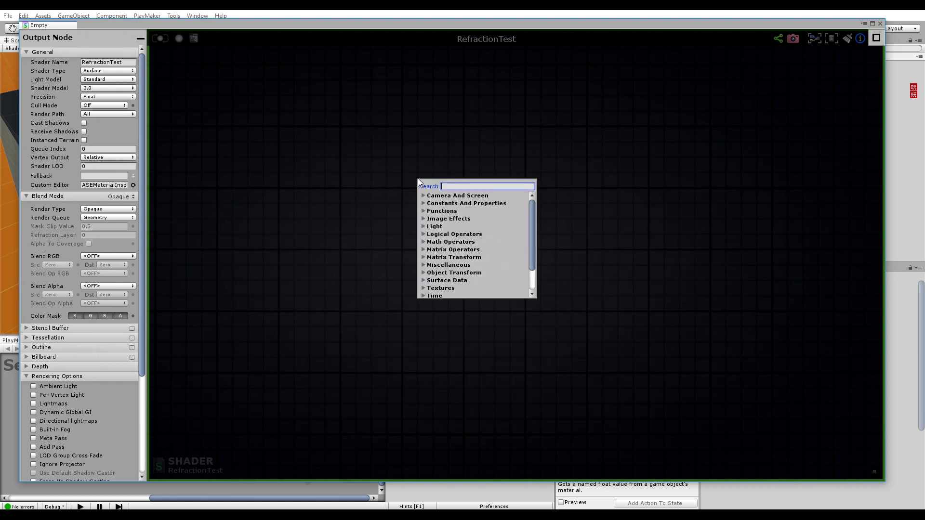
text(if)
click(447, 202)
drag(444, 187, 549, 221)
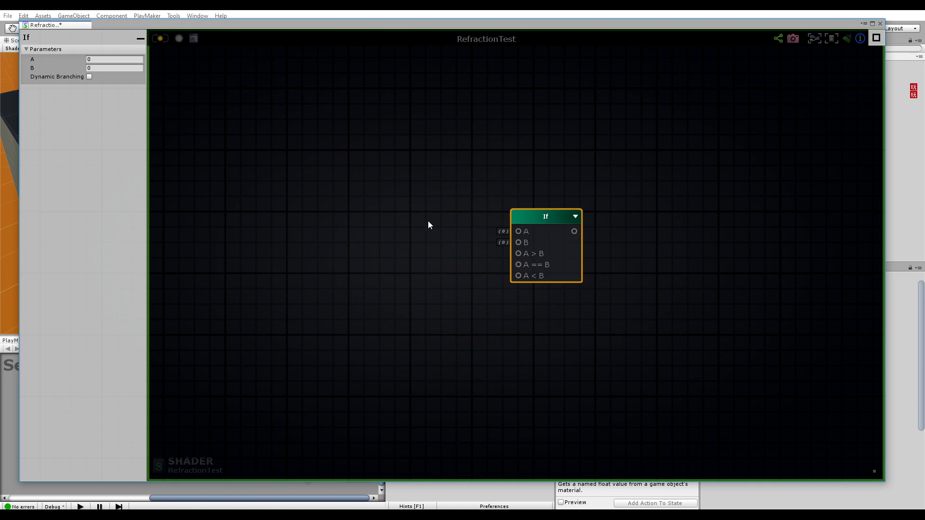
drag(559, 221, 549, 226)
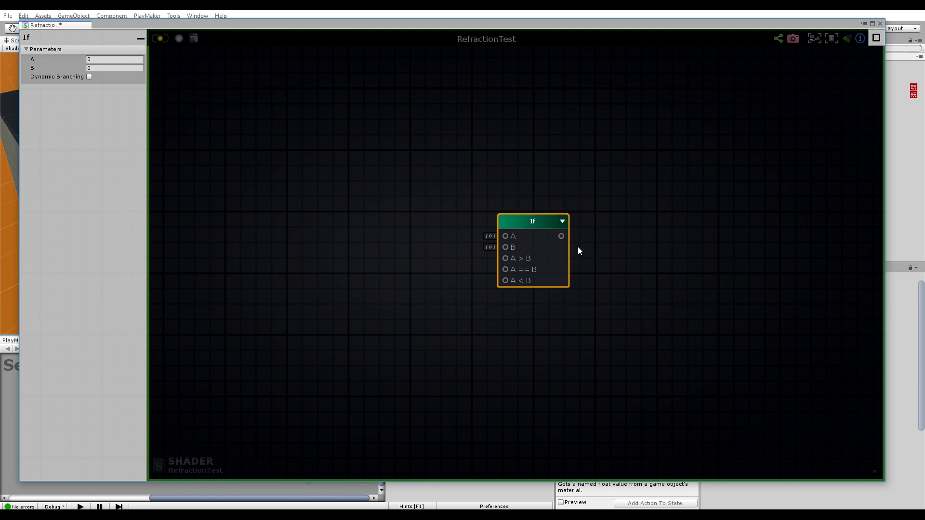
drag(533, 224, 560, 231)
middle_drag(692, 267, 581, 217)
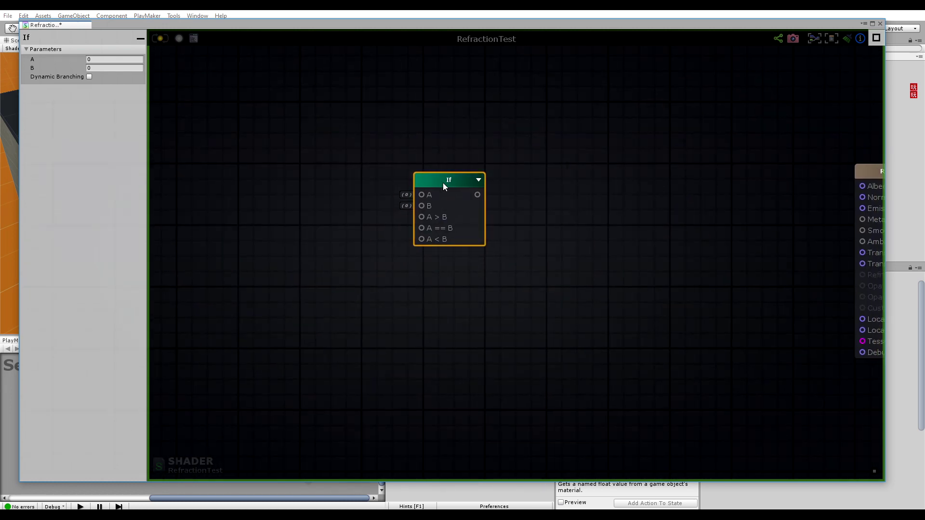
drag(443, 183, 324, 200)
Add a Texture Sample node between the If node and the output node, and rename it Normal Map.
middle_drag(588, 260, 449, 205)
key(t)
click(453, 138)
click(504, 148)
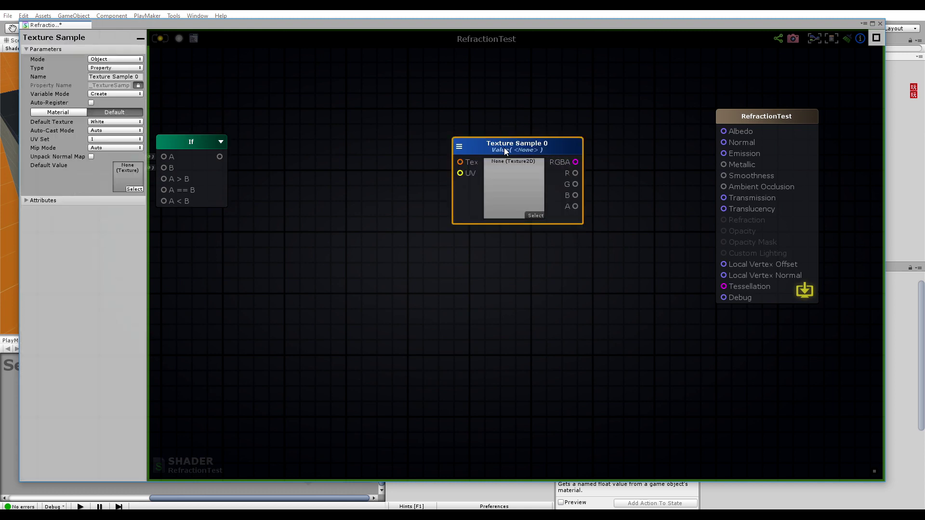
double_click(518, 150)
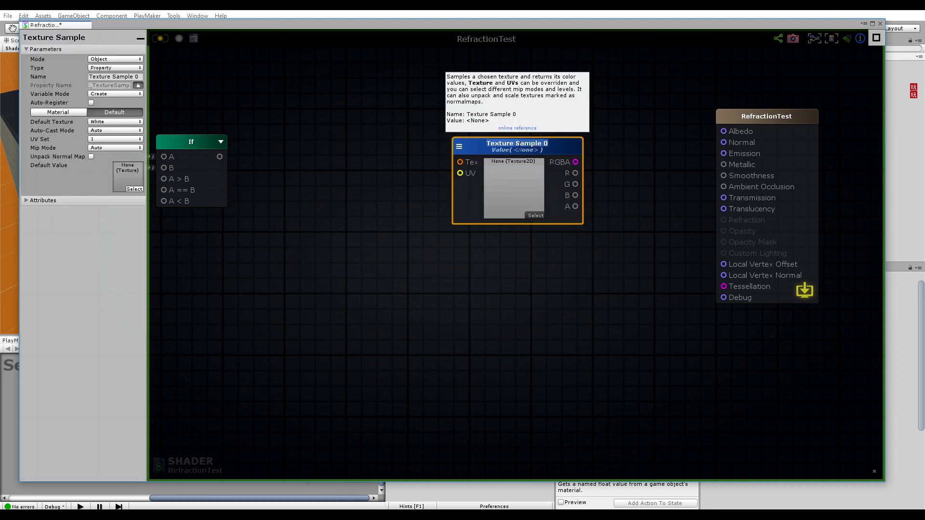
text(Normal Map)
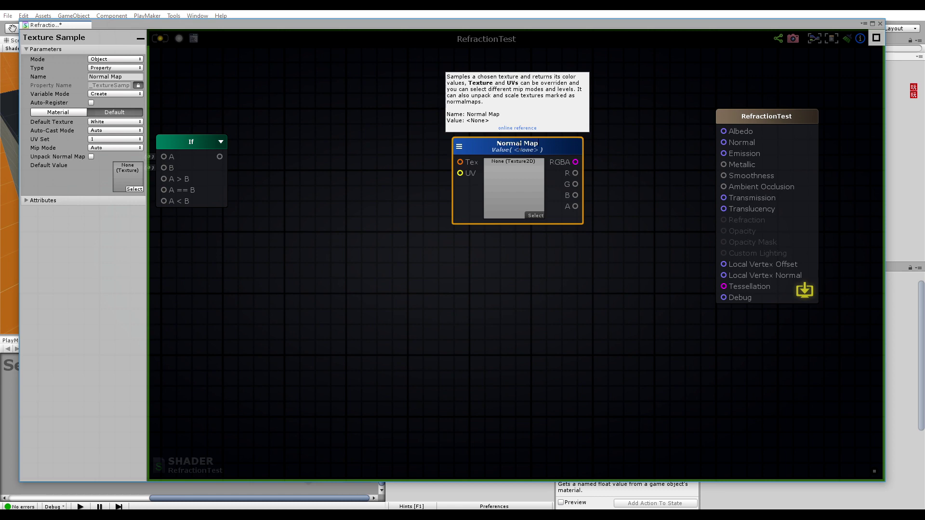
key(Return)
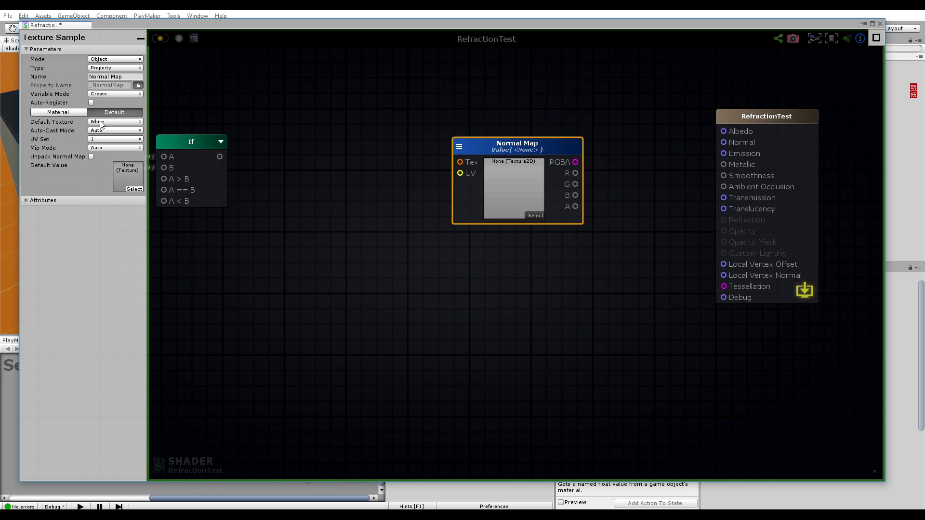
Enable Unpack Normal Map on the Normal Map sampler and set its Default Texture to Bump.
click(105, 147)
click(89, 154)
click(91, 157)
click(115, 121)
click(111, 164)
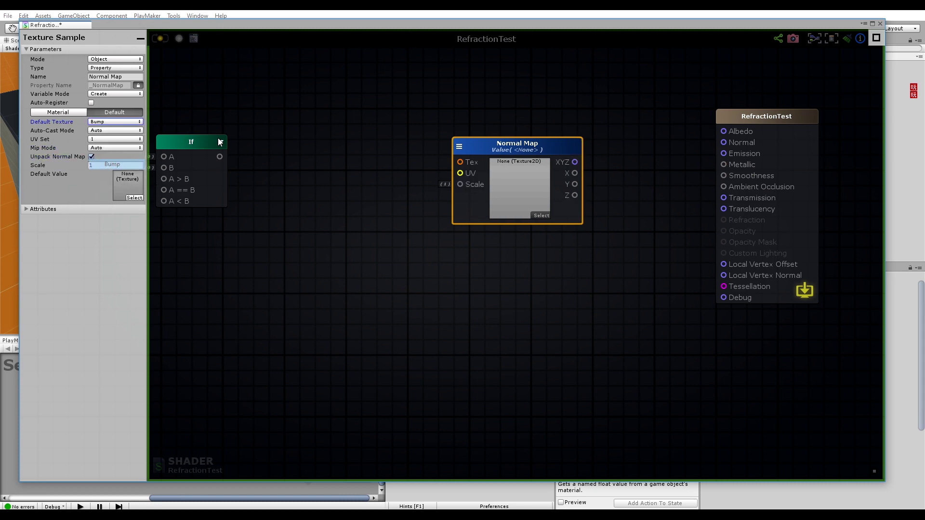
Add a Float node beside the Normal Map sampler and name it Normal Map Strenght.
key(1)
click(302, 187)
drag(331, 196, 373, 178)
double_click(374, 178)
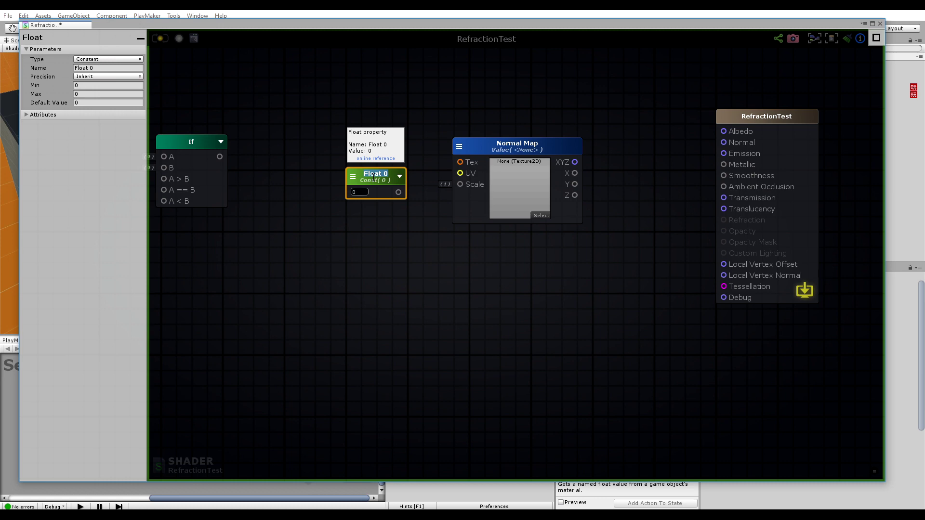
text(Normal M)
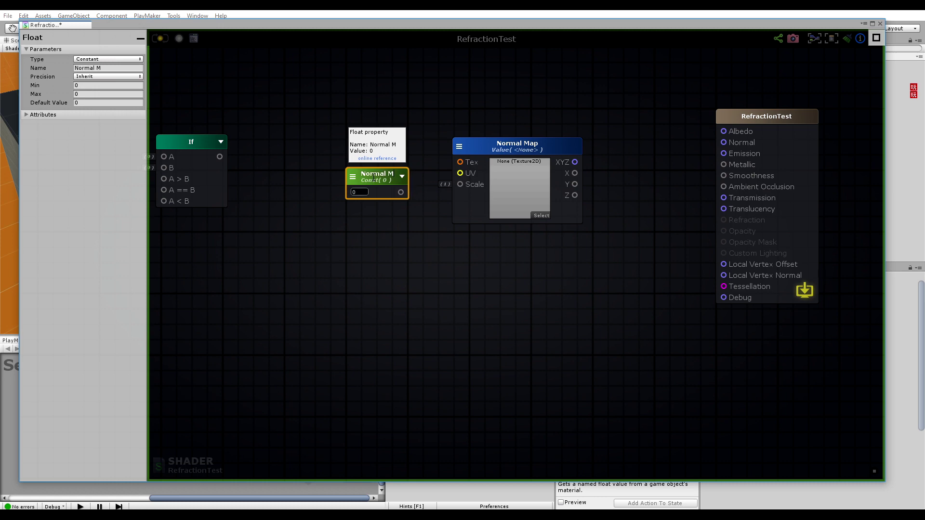
text(ap Stre)
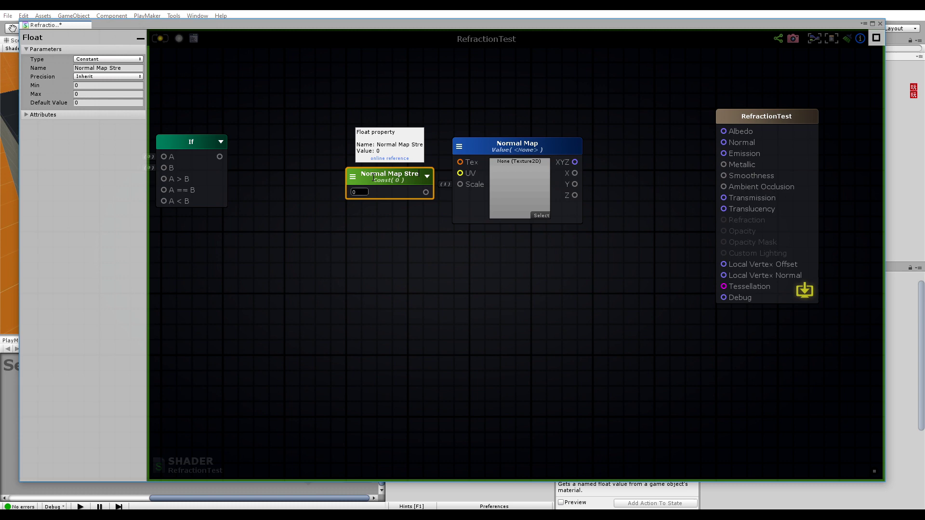
text(th)
key(BackSpace)
key(BackSpace)
key(BackSpace)
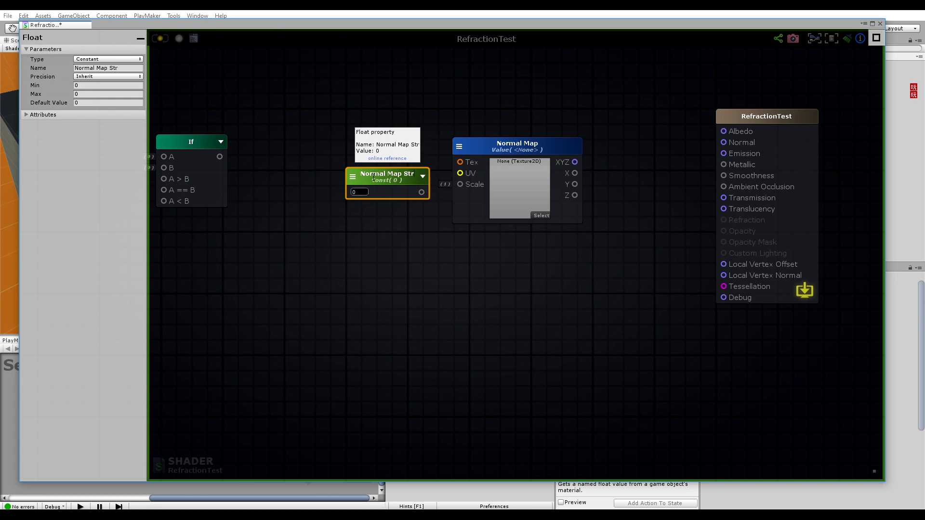
text(enght)
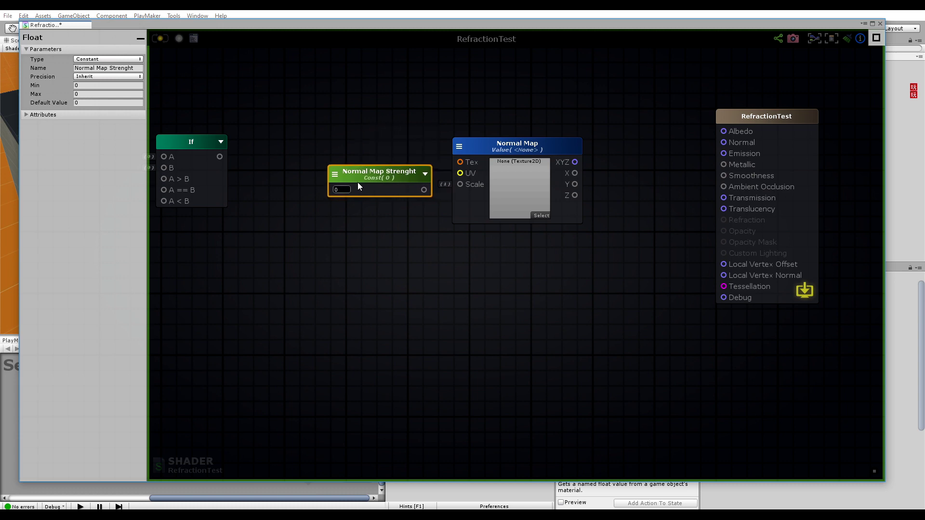
Convert Normal Map Strenght to a property with default value 1 and connect it to the Normal Map sampler's Scale input.
right_click(357, 186)
click(359, 194)
drag(425, 190, 458, 187)
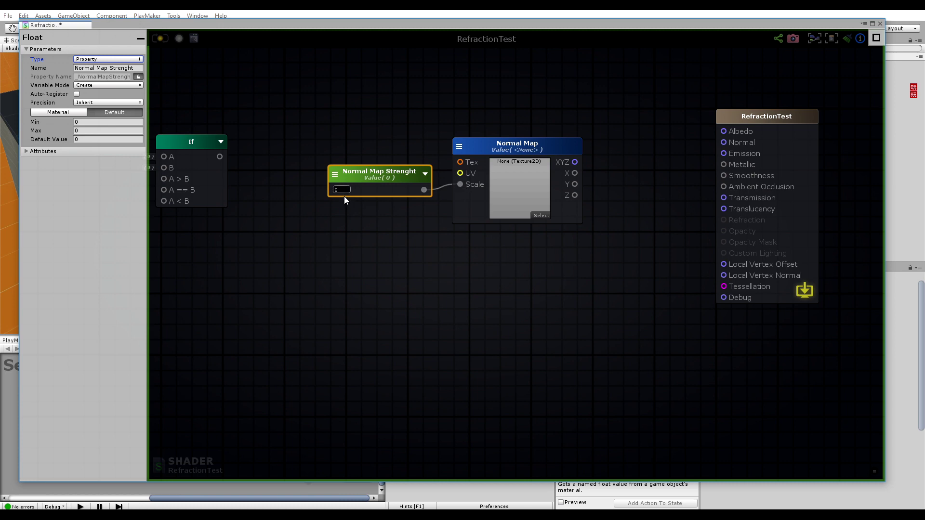
text(1)
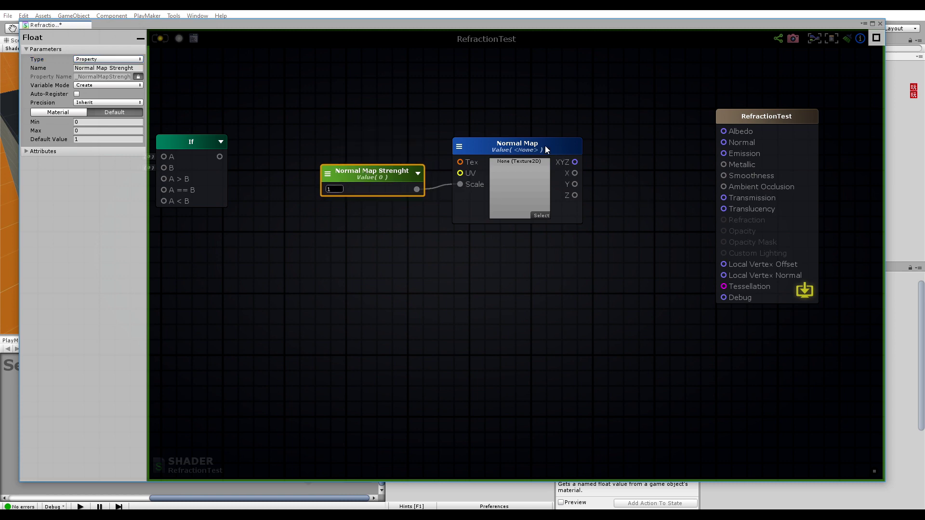
Select the Normal Map Strenght and Normal Map nodes together and move them slightly down and away from the output node.
click(545, 146)
click(726, 103)
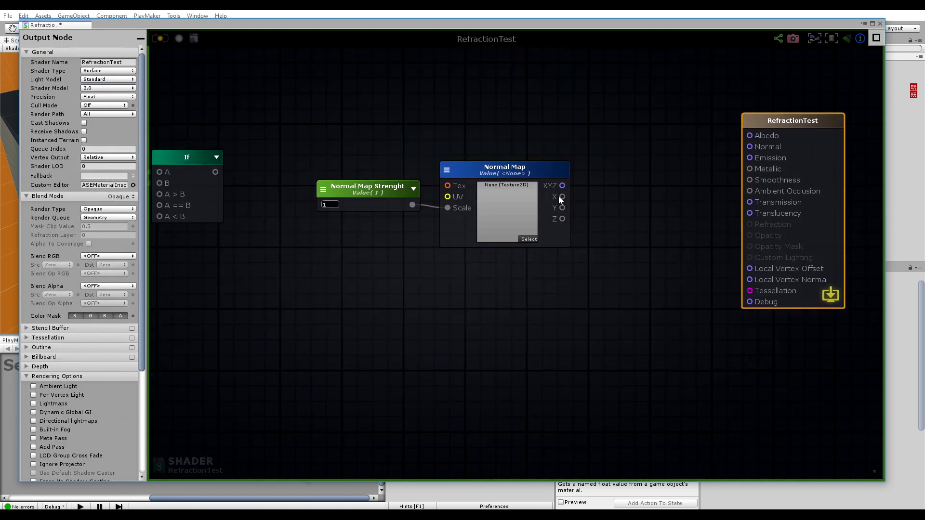
drag(605, 147, 400, 232)
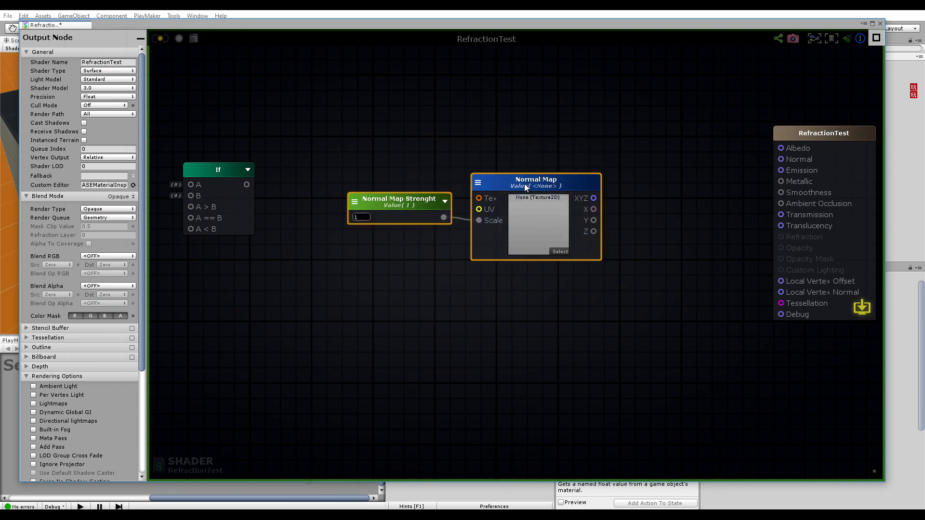
drag(524, 184, 503, 201)
middle_drag(689, 222, 504, 223)
middle_drag(400, 128, 474, 195)
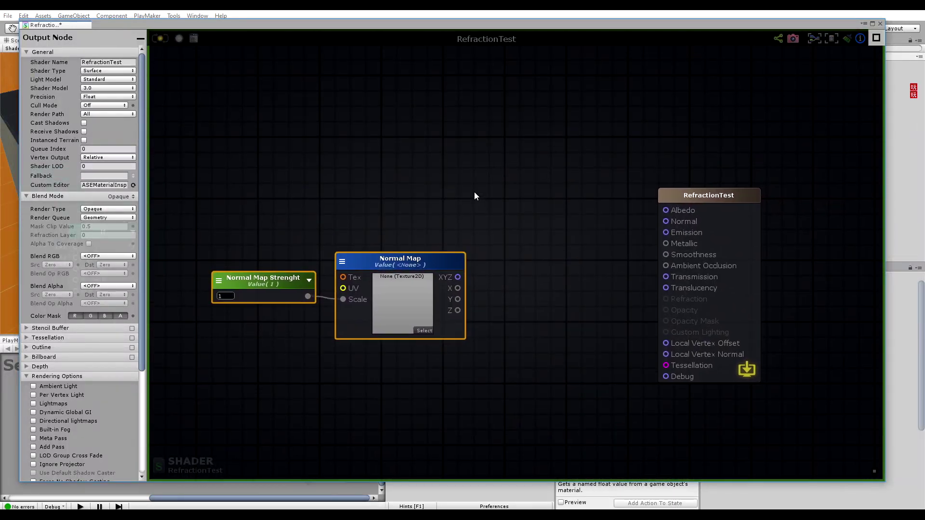
Add a Grab Screen Color node between the Normal Map and output nodes, spacing the nodes apart to leave room.
click(469, 139)
right_click(474, 147)
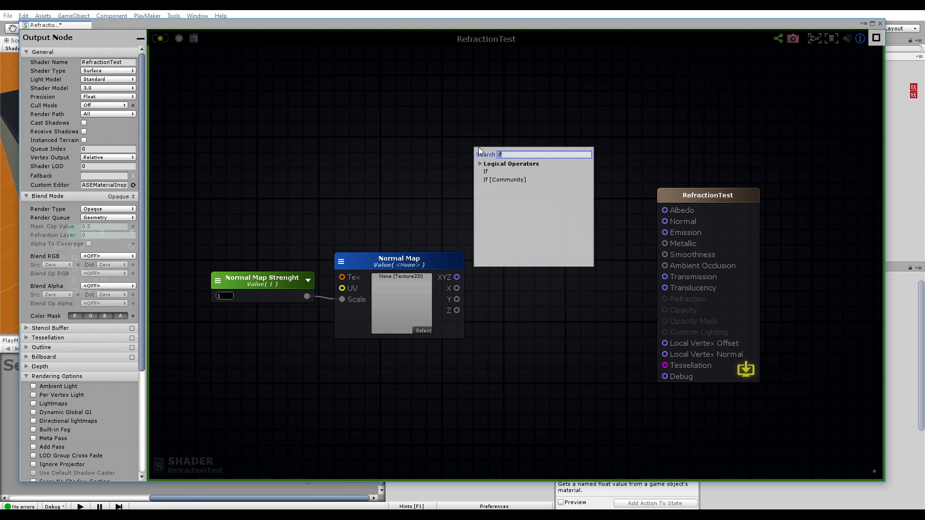
key(BackSpace)
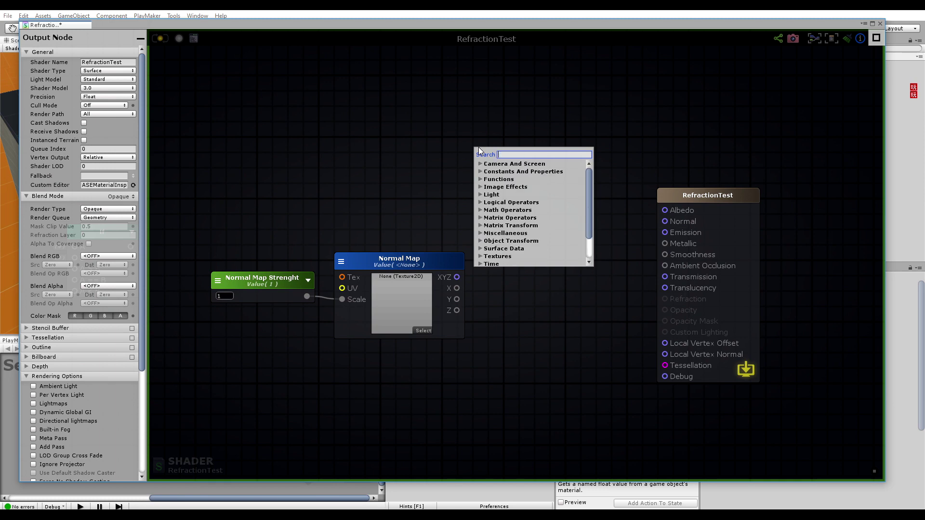
text(colo)
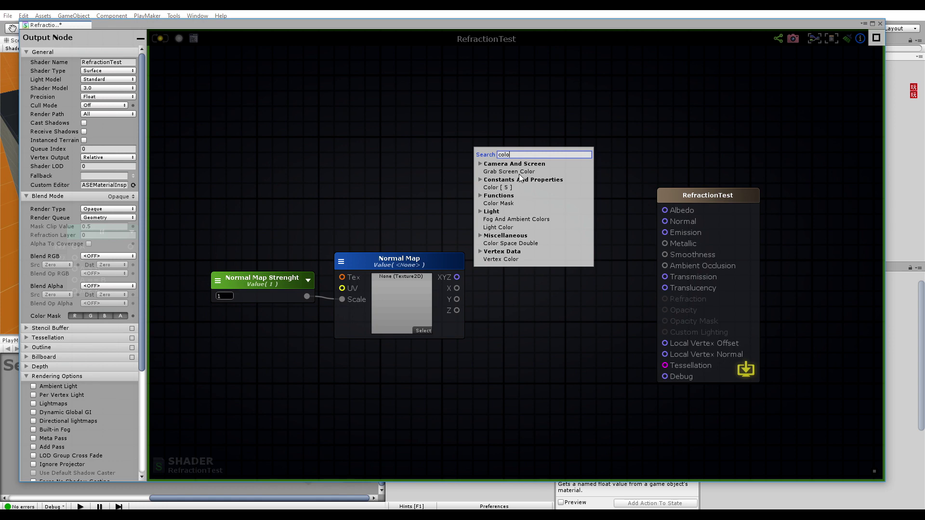
click(519, 173)
drag(523, 145, 528, 241)
drag(710, 201, 787, 177)
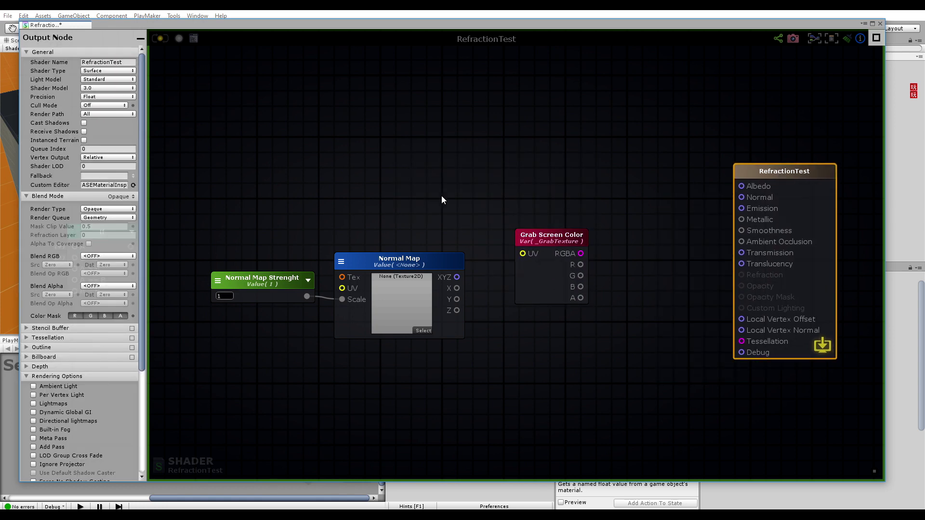
drag(545, 247, 618, 247)
Place an Add node before Grab Screen Color and connect the Normal Map's XYZ output to its B input.
key(a)
click(528, 268)
drag(458, 278, 527, 255)
Add a Screen Position node, feeding its XYZW into the Add node's A input and the Add result into Grab Screen Color's UV.
right_click(419, 157)
text(s)
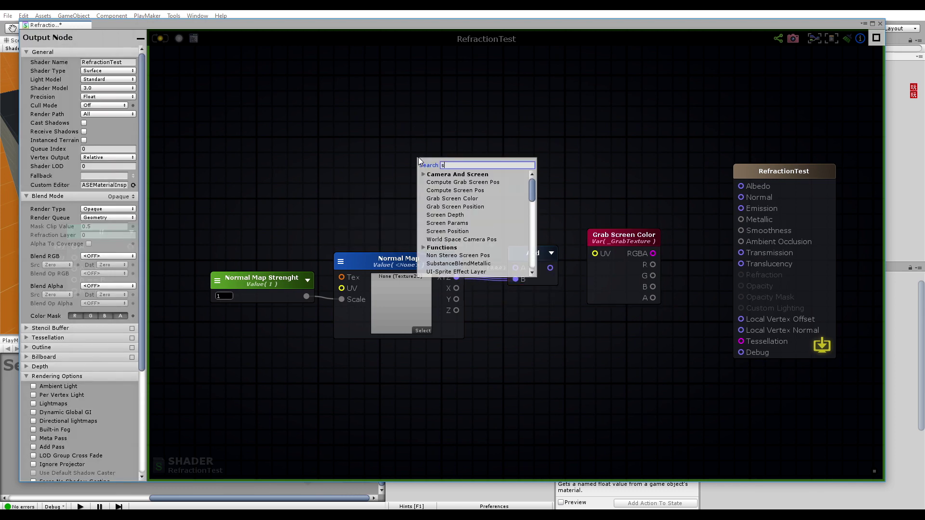
text(creen po)
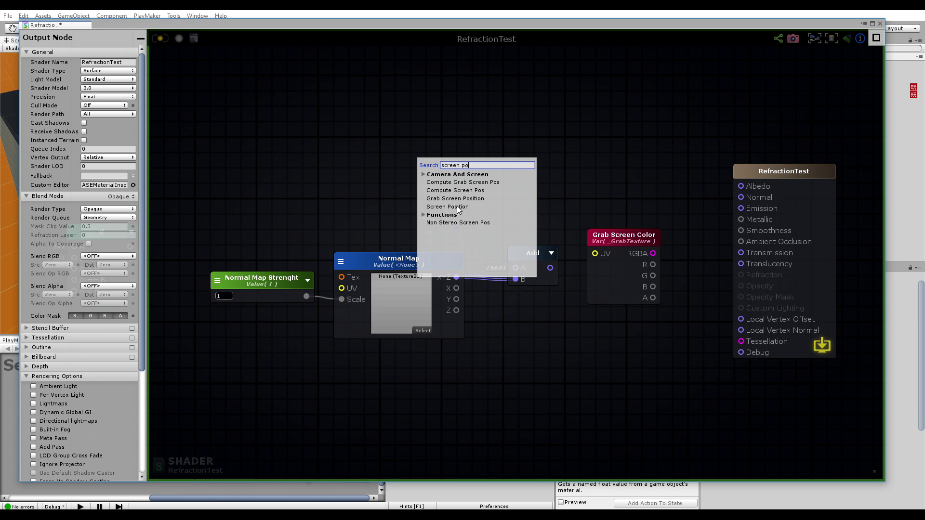
drag(457, 206, 626, 248)
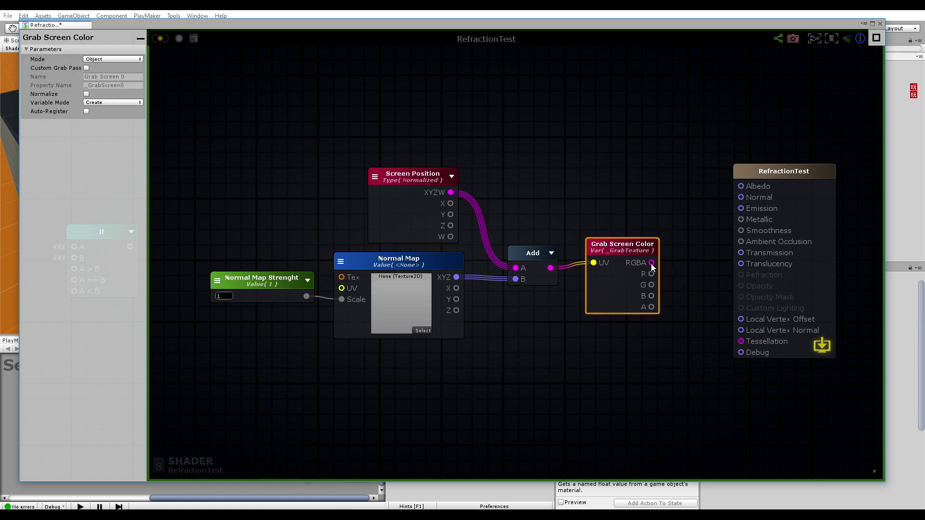
Set the shader's Light Model to Custom Lighting and connect Grab Screen Color's RGBA to the Custom Lighting input.
click(685, 250)
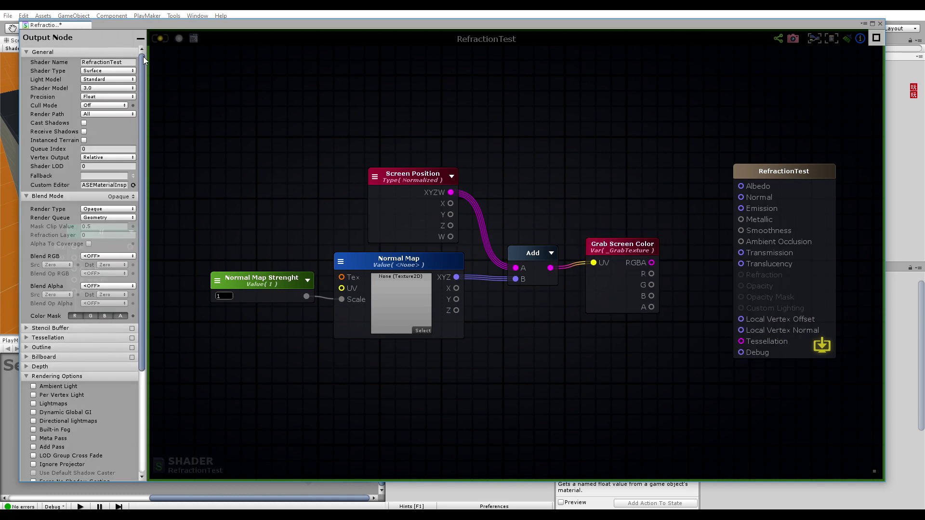
click(96, 79)
click(120, 143)
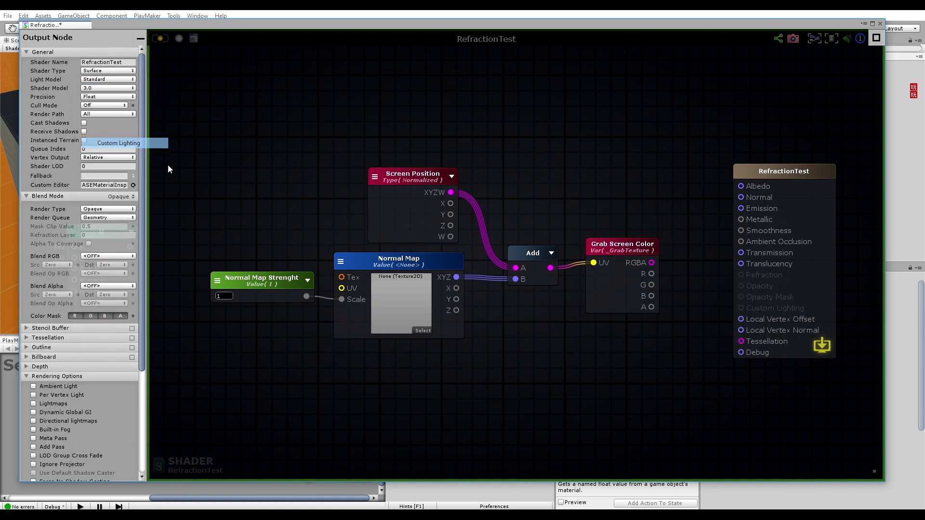
drag(652, 262, 741, 297)
drag(804, 184, 771, 157)
middle_drag(393, 168, 587, 186)
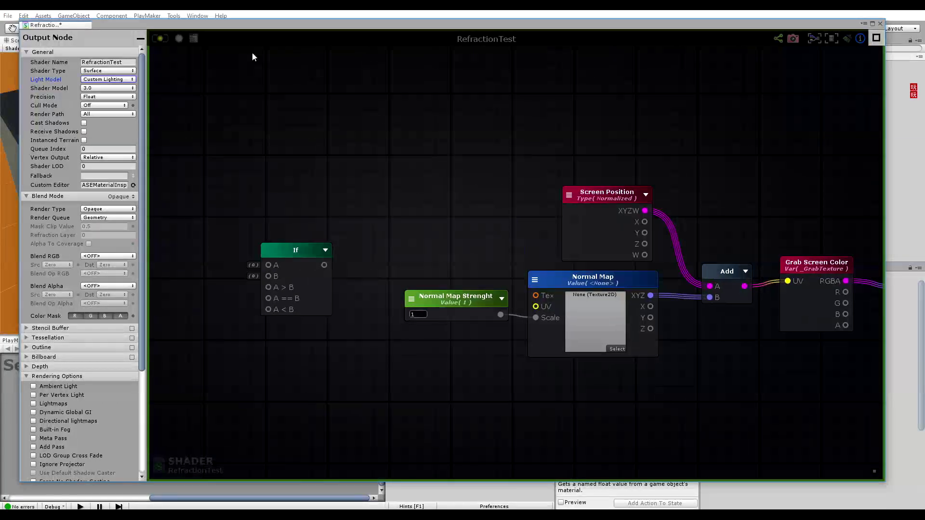
Compile the RefractionTest shader and duplicate the Water Green Deep material in the project.
click(161, 40)
drag(719, 25, 504, 322)
click(639, 151)
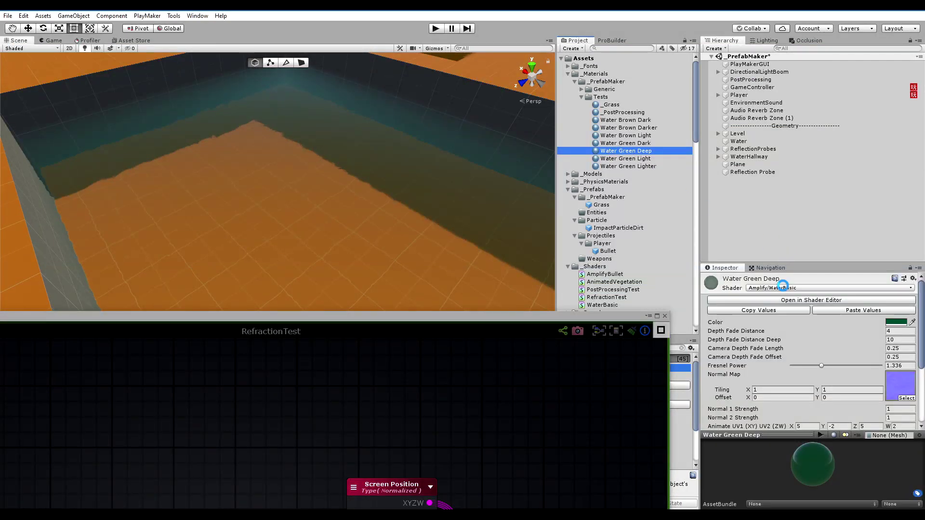
click(784, 287)
key(ctrl+d)
Assign the RefractionTest shader to the Water Green Deep 1 material and apply that material to the water surface in the scene.
click(783, 288)
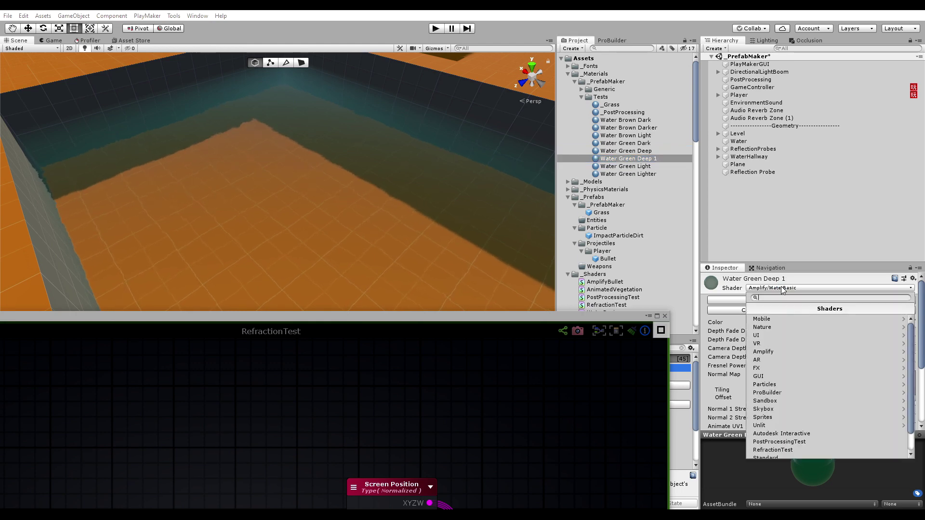
scroll(798, 377, down, 1)
click(790, 428)
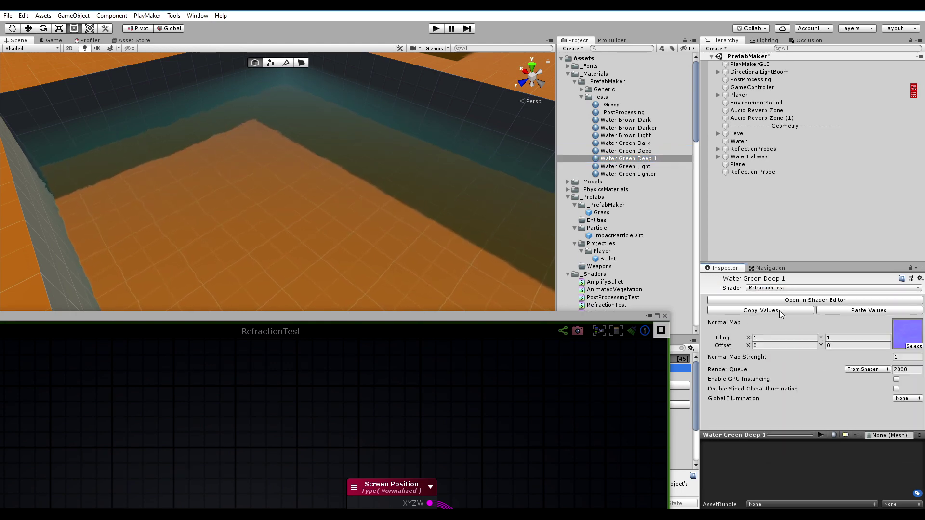
drag(614, 158, 423, 238)
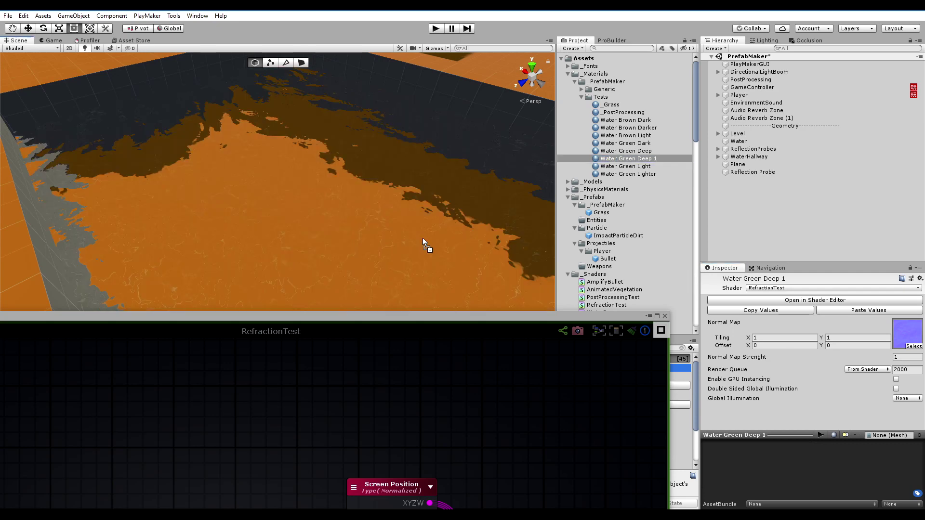
alt+drag(303, 180, 328, 181)
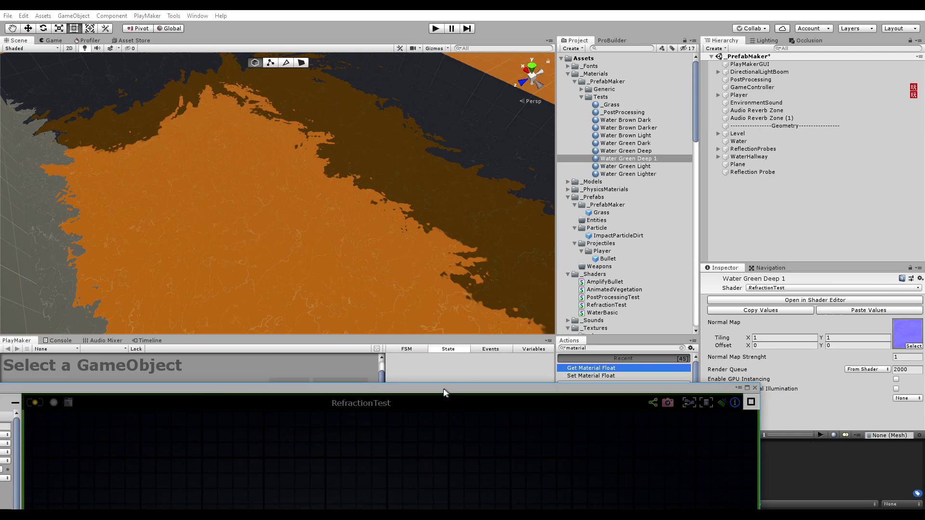
Create a 3D Cube in the pool, stretch it vertically so it rises out of the water, and inspect its refraction.
right_click(759, 195)
mouse_move(780, 295)
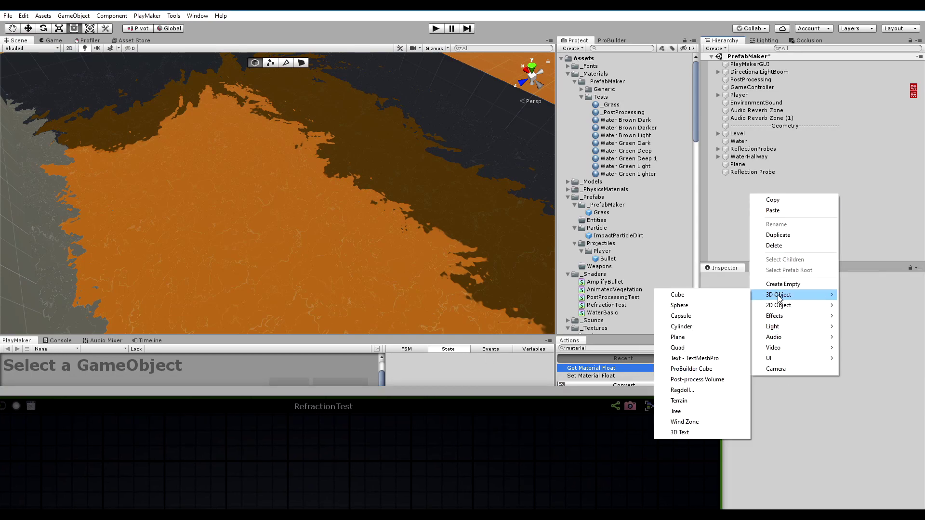
click(699, 295)
alt+drag(370, 217, 386, 168)
drag(834, 325, 876, 320)
click(803, 220)
alt+drag(285, 152, 323, 196)
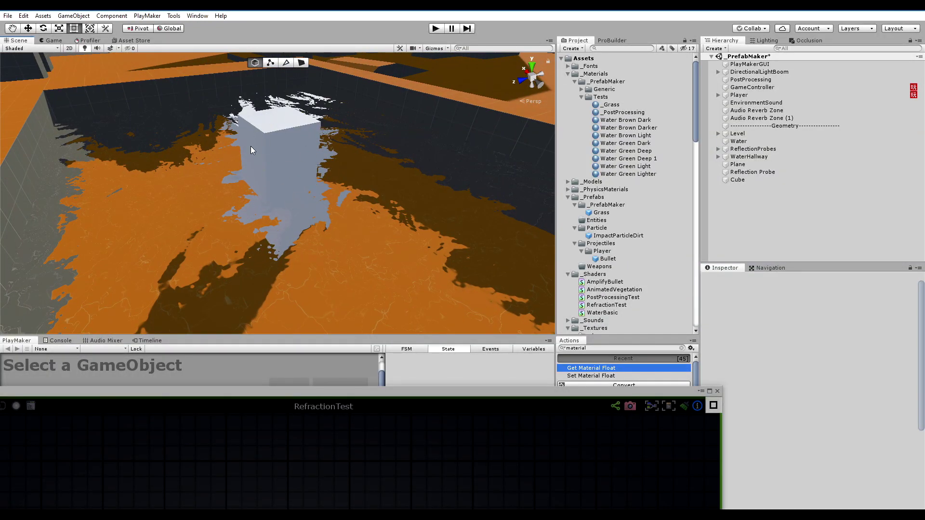
alt+drag(250, 150, 330, 173)
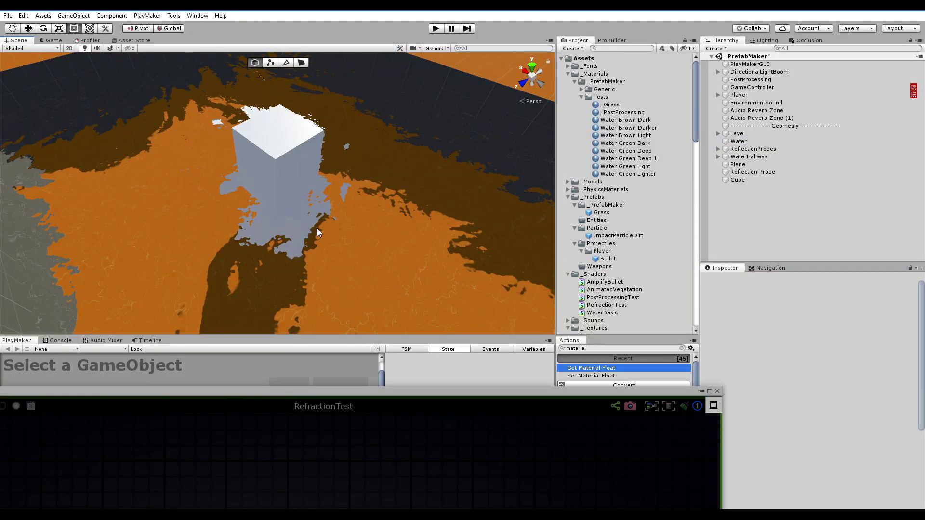
Return to the RefractionTest graph and move the If node below the Normal Map and Add nodes.
drag(373, 389, 519, 26)
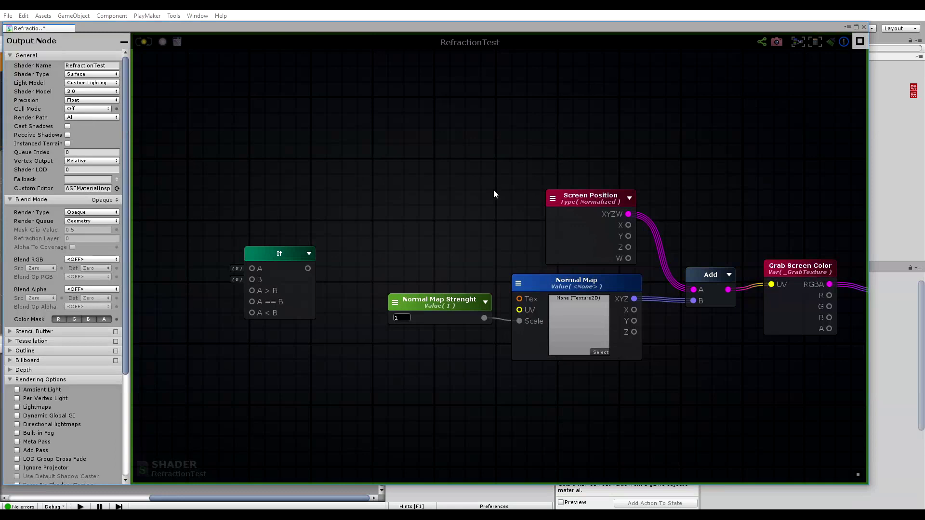
scroll(477, 253, down, 5)
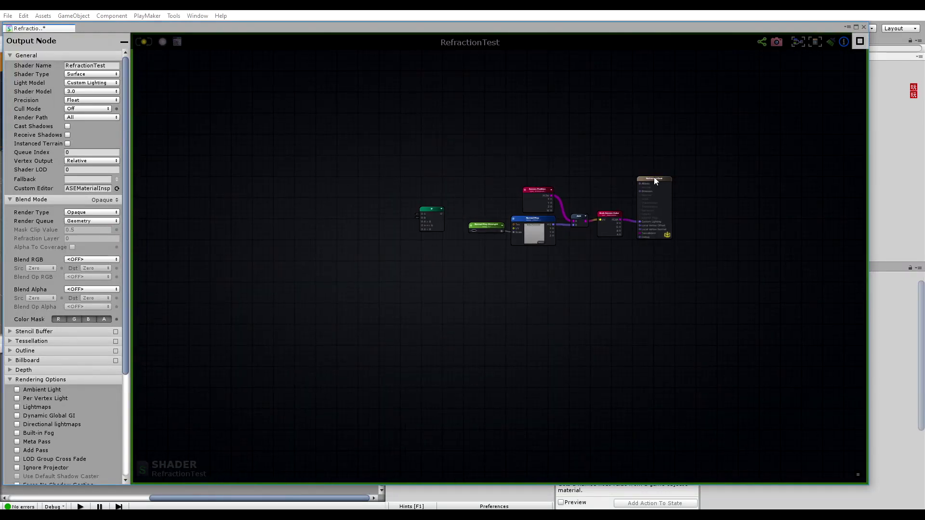
scroll(526, 213, up, 5)
drag(322, 215, 623, 363)
right_drag(623, 362, 553, 294)
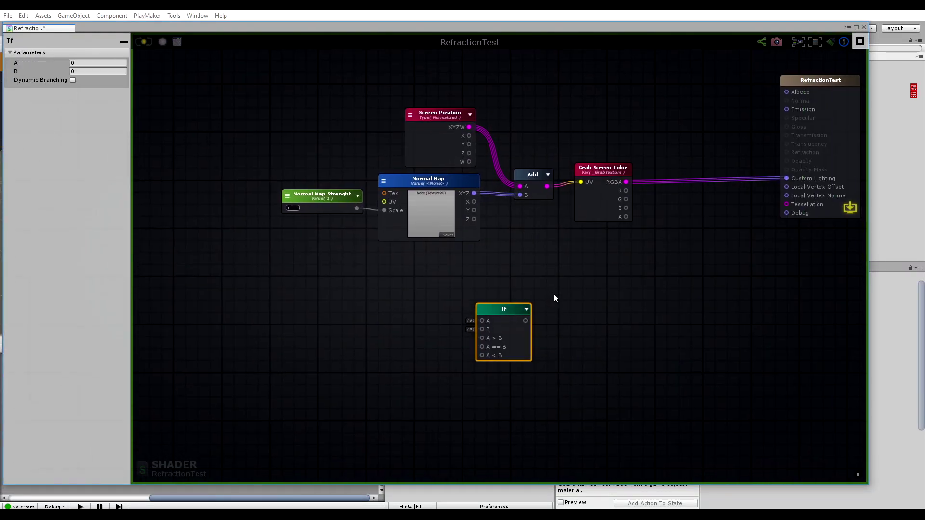
right_drag(574, 183, 533, 228)
click(525, 181)
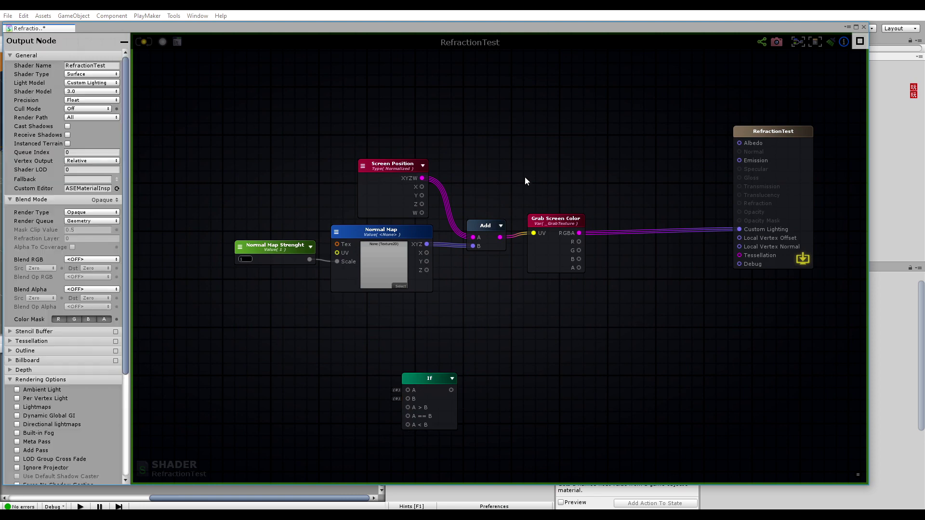
Add a Screen Depth node and place it beside the If node's inputs.
middle_drag(414, 313, 606, 204)
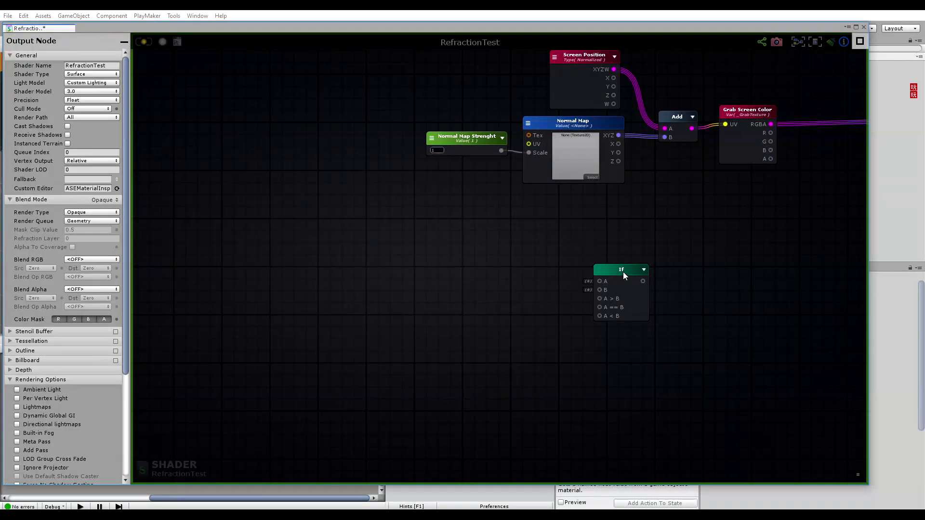
click(608, 269)
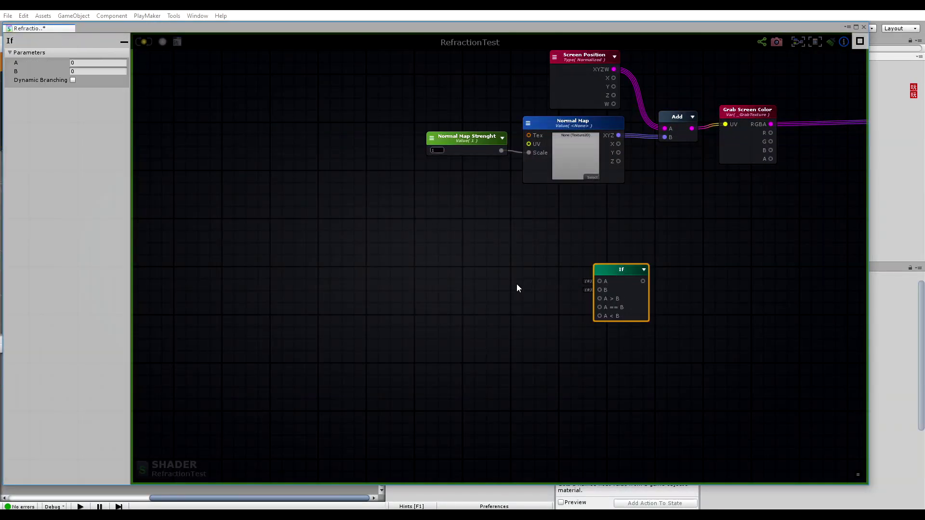
right_drag(518, 287, 500, 256)
right_click(408, 211)
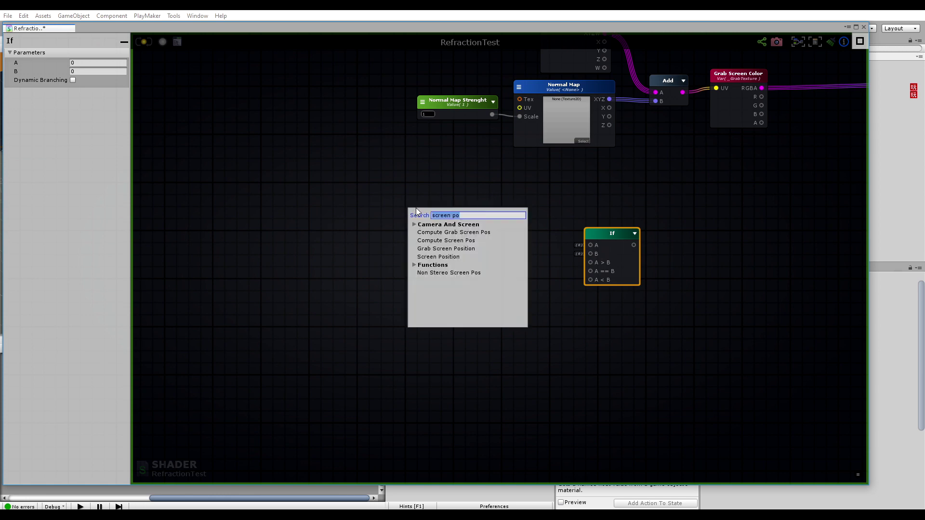
text(deo)
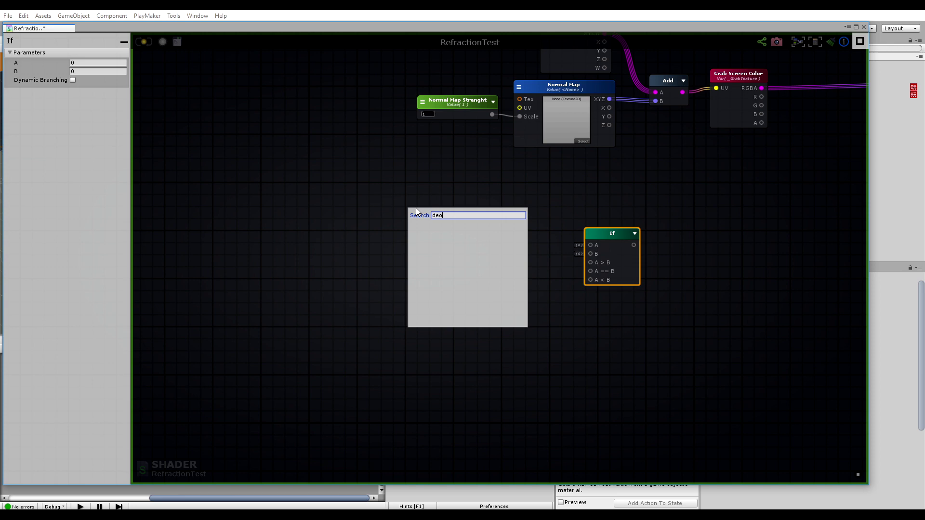
key(BackSpace)
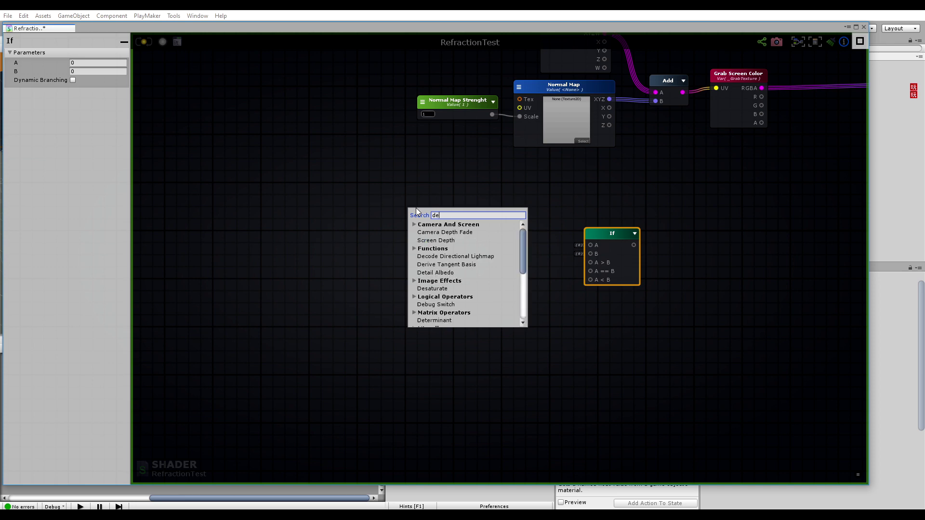
text(pth)
click(448, 240)
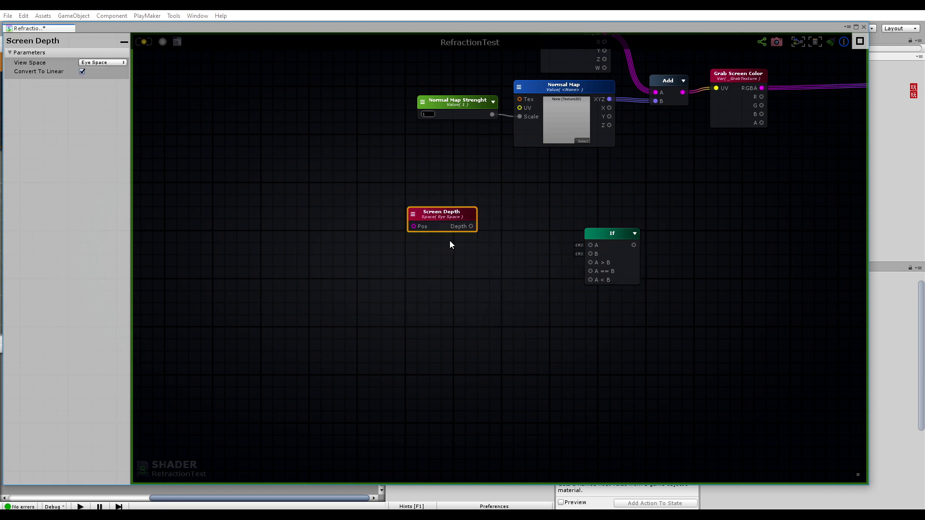
drag(447, 214, 494, 216)
Add a Surface Depth node and position it directly below the Screen Depth node.
right_click(470, 259)
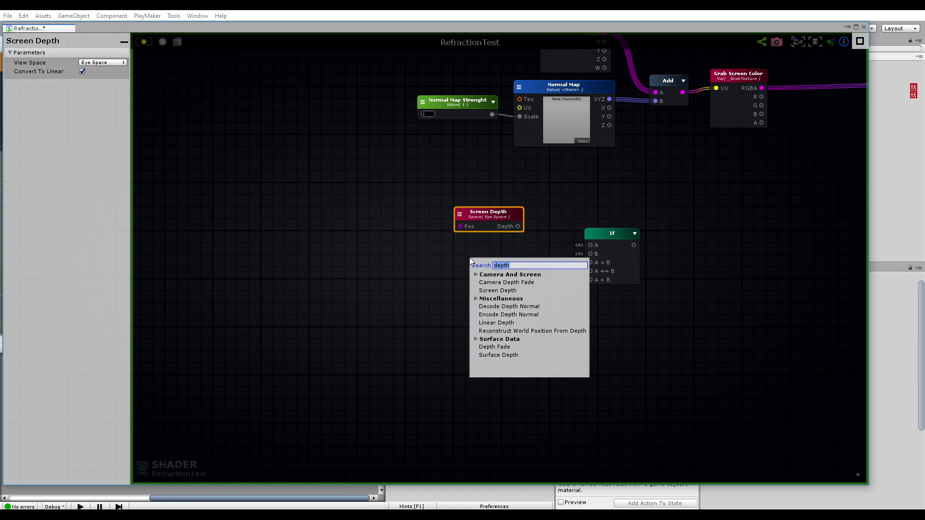
click(493, 354)
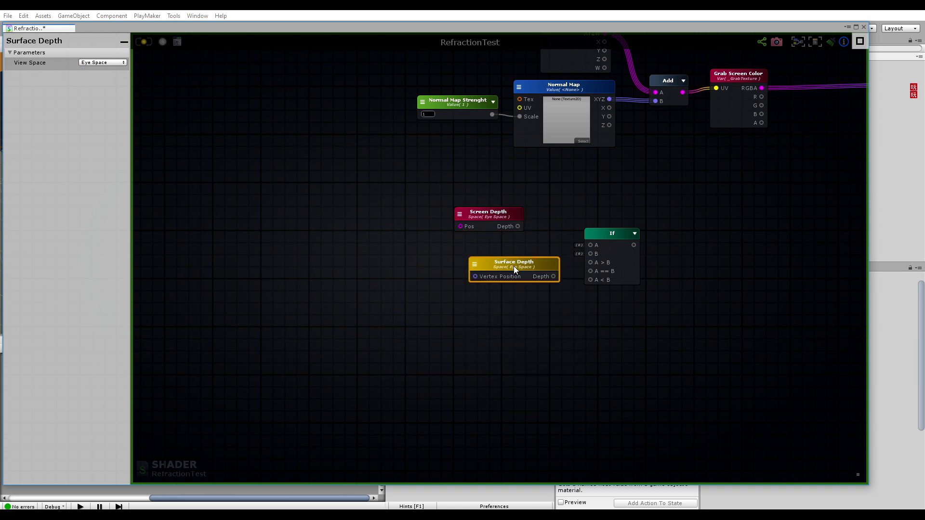
drag(514, 266, 486, 247)
Connect Screen Depth's Depth output to the output node's Debug input, compile the shader, and examine the water in the scene.
middle_drag(581, 198, 459, 259)
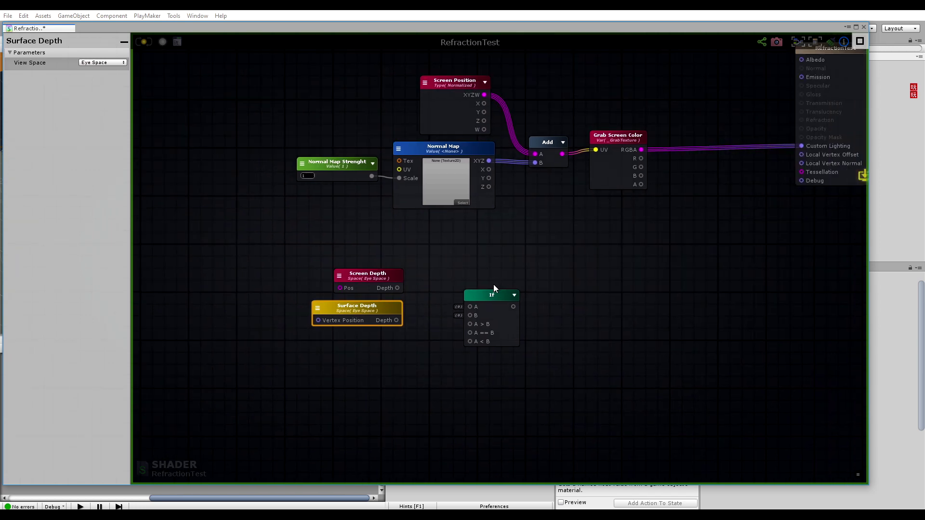
middle_drag(619, 261, 525, 274)
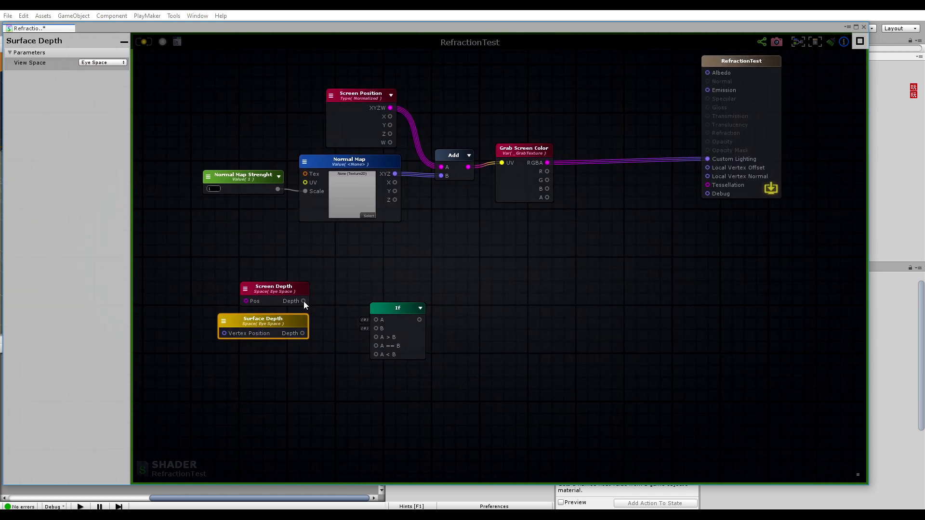
drag(304, 301, 707, 193)
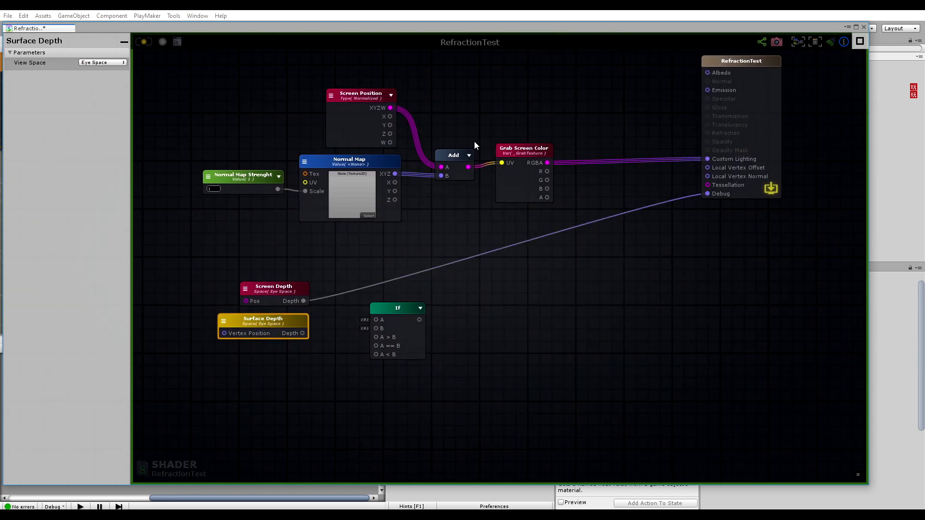
click(144, 41)
drag(592, 27, 538, 389)
alt+drag(289, 212, 349, 145)
Bring the shader graph back into view and set the Screen Depth node's view space to 0-1 Space.
drag(419, 389, 473, 90)
click(245, 349)
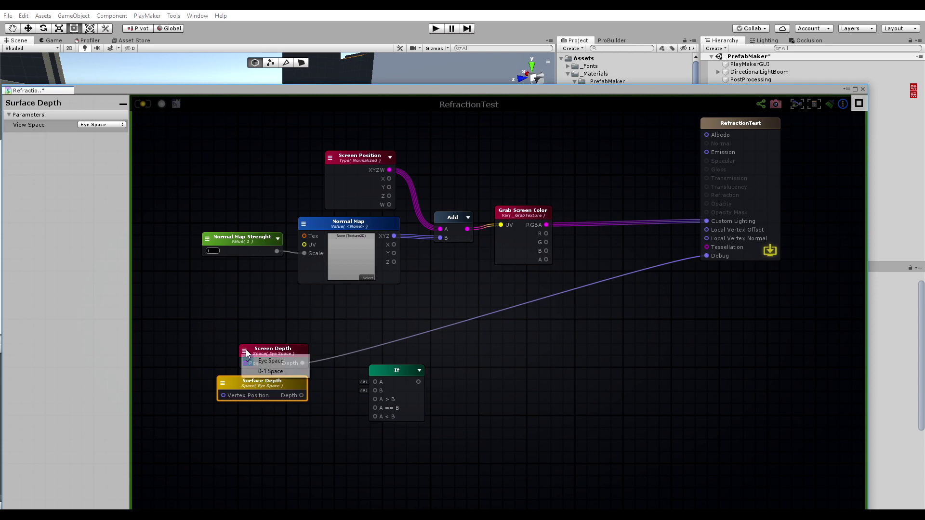
click(270, 372)
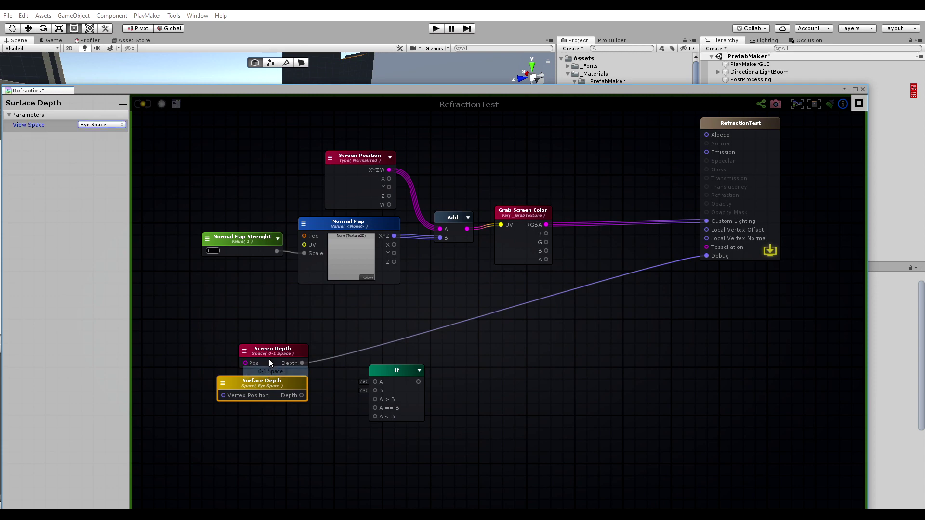
Compile the shader and examine the 0-1 Space depth debug output on the water around the cube from several angles.
click(143, 105)
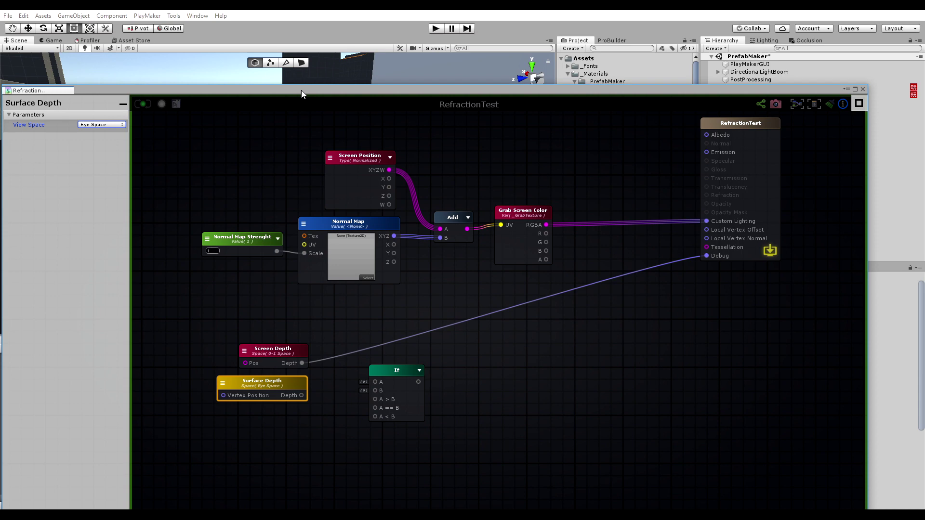
drag(302, 91, 311, 335)
alt+drag(304, 226, 359, 190)
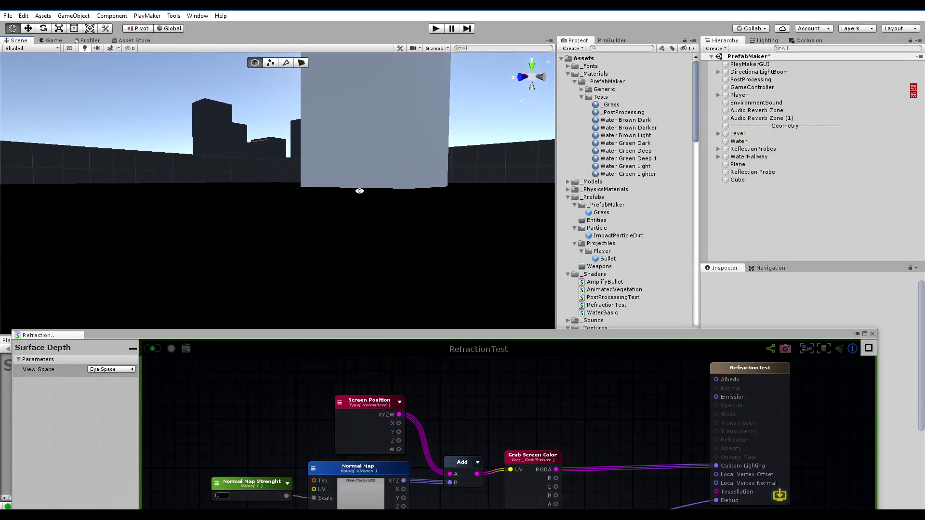
scroll(335, 207, down, 3)
scroll(333, 211, up, 3)
right_drag(330, 214, 302, 301)
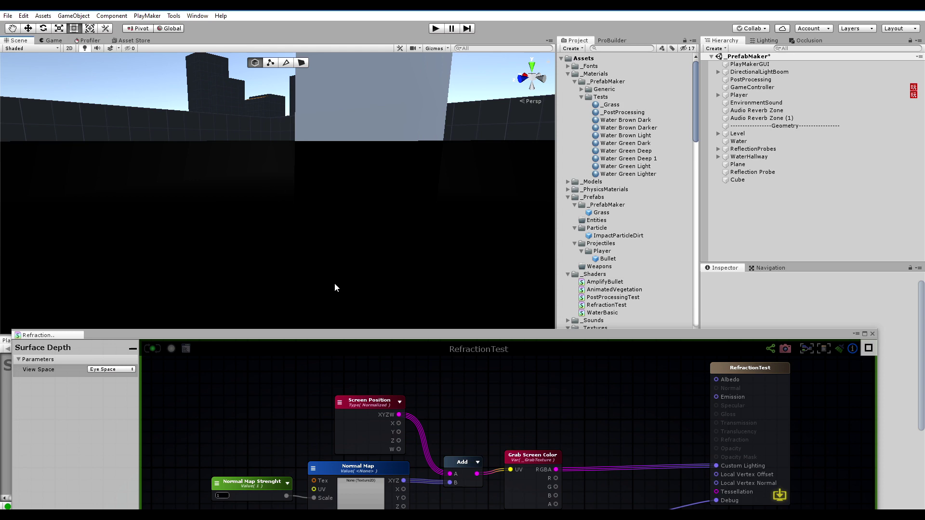
drag(385, 334, 399, 403)
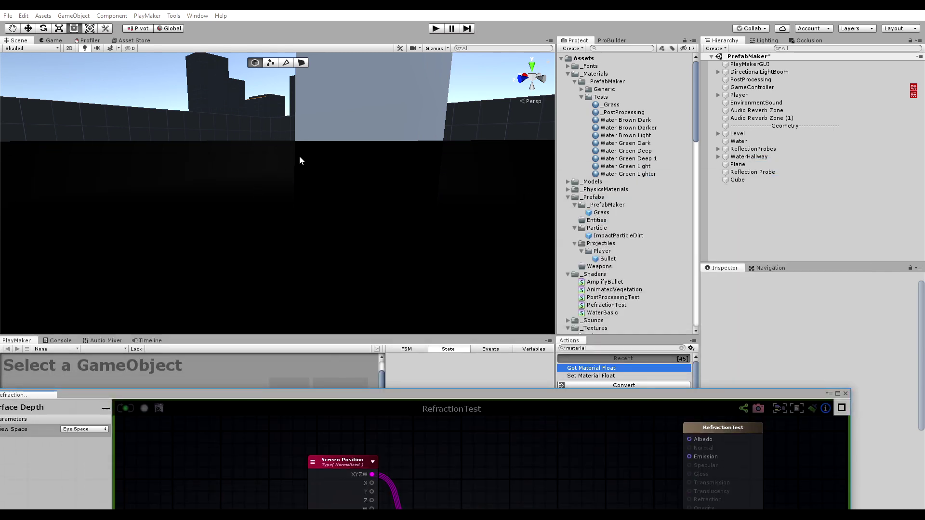
right_drag(297, 208, 287, 171)
Set the Screen Depth node's view space back to Eye Space and disconnect it from the output node's Debug input.
drag(344, 389, 384, 66)
click(261, 327)
click(255, 328)
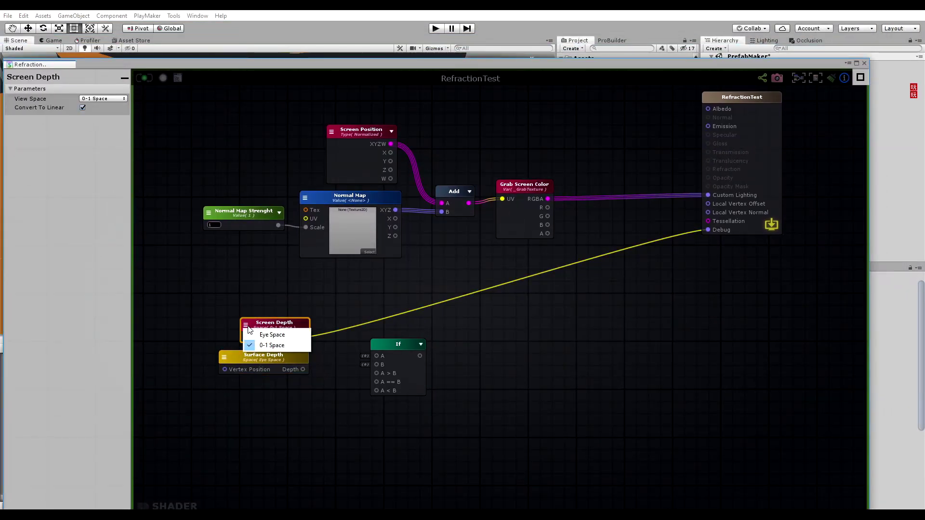
click(265, 343)
drag(708, 231, 659, 242)
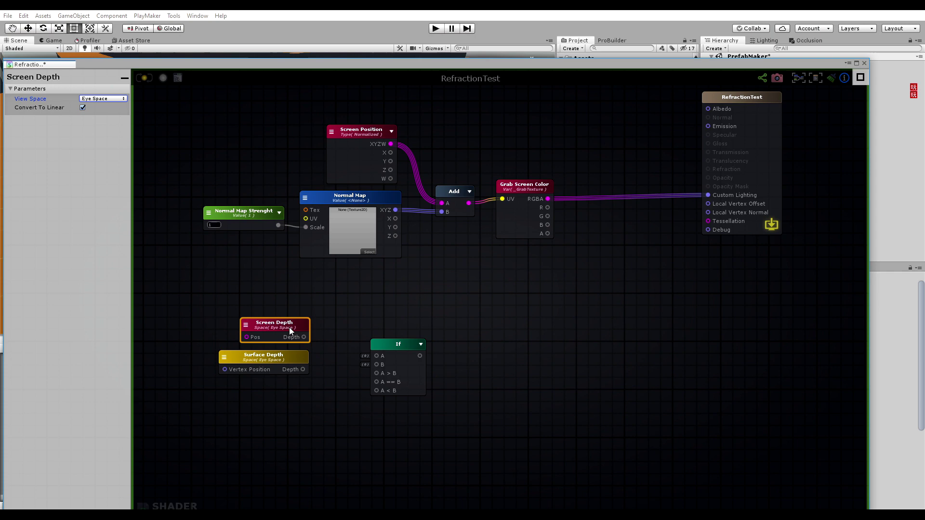
Connect Screen Depth's Depth output to the If node's A input and Surface Depth's Depth output to its B input.
middle_drag(360, 352, 432, 245)
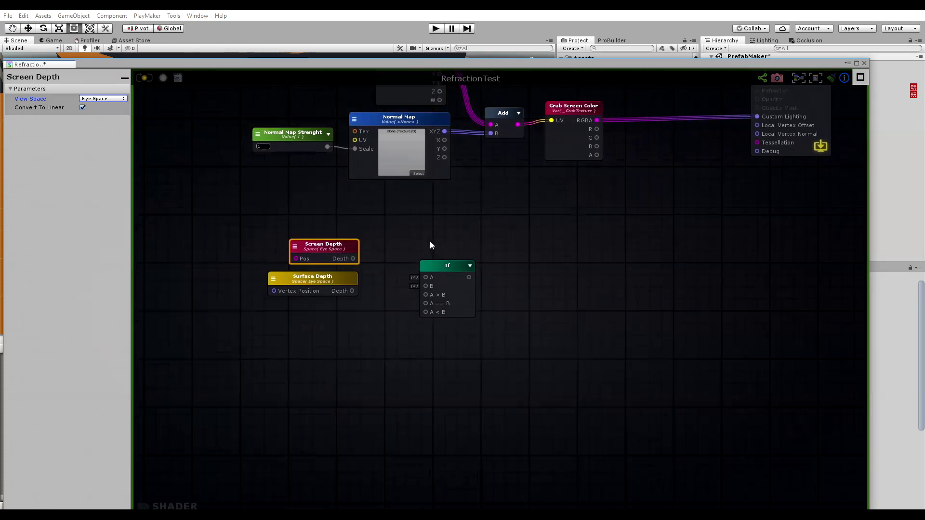
drag(360, 250, 428, 268)
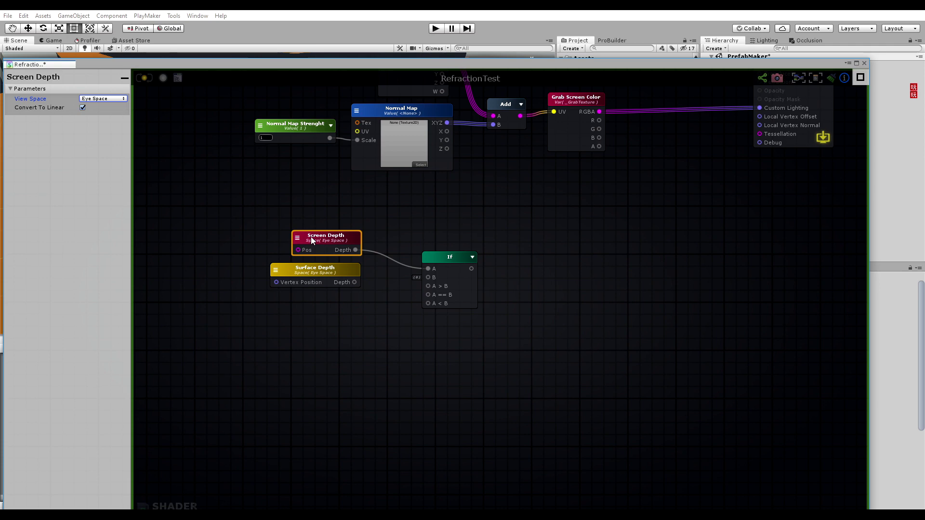
click(334, 273)
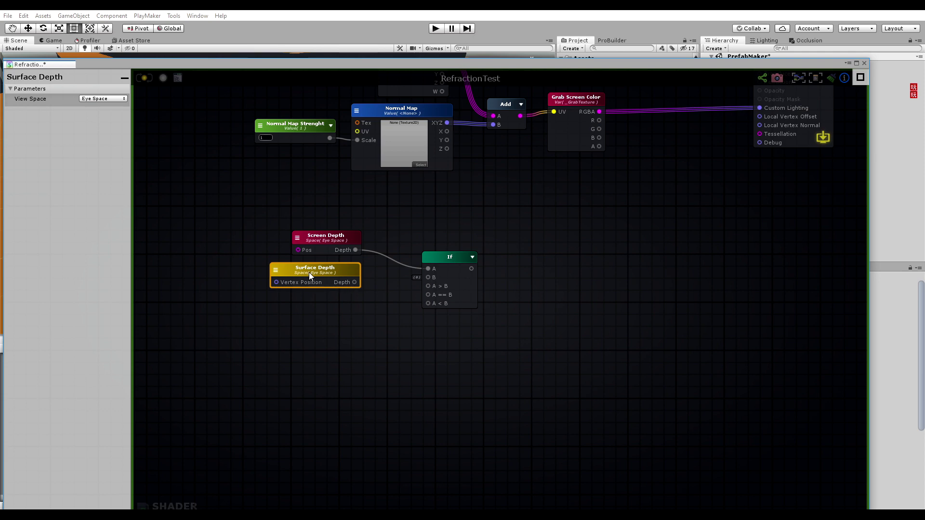
drag(356, 282, 428, 277)
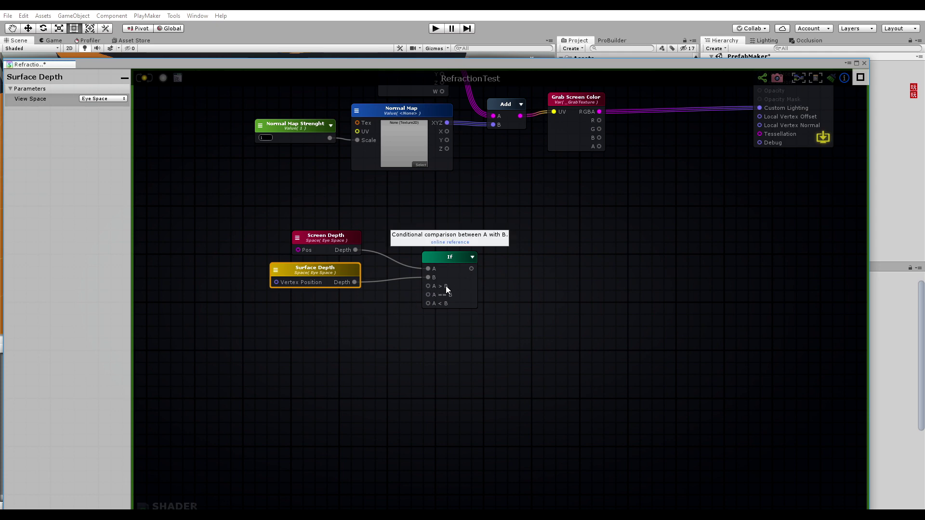
Add two Float nodes and stack them below the Surface Depth node.
key(1)
click(364, 300)
drag(385, 305, 347, 303)
key(1)
click(335, 348)
drag(372, 353, 364, 334)
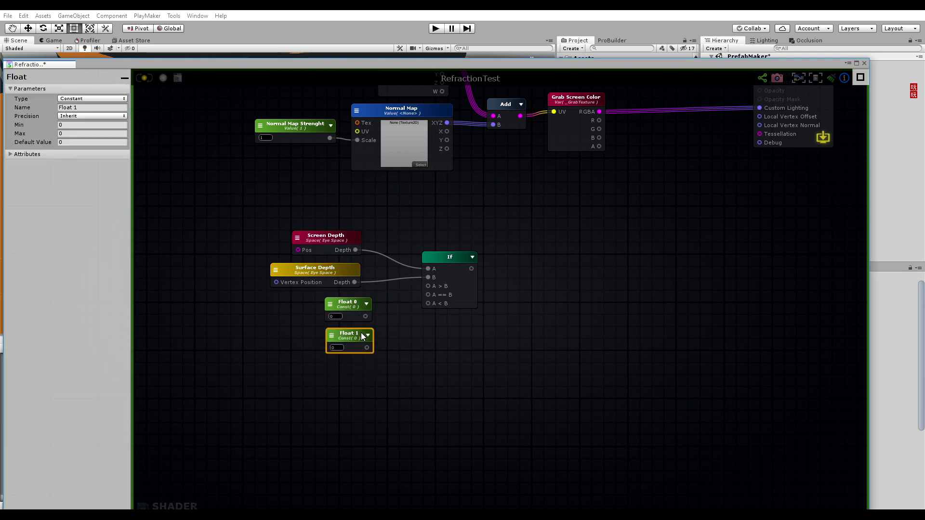
Set the upper Float to 1 and connect it to the If node's A > B input, and the lower Float to A < B.
click(339, 316)
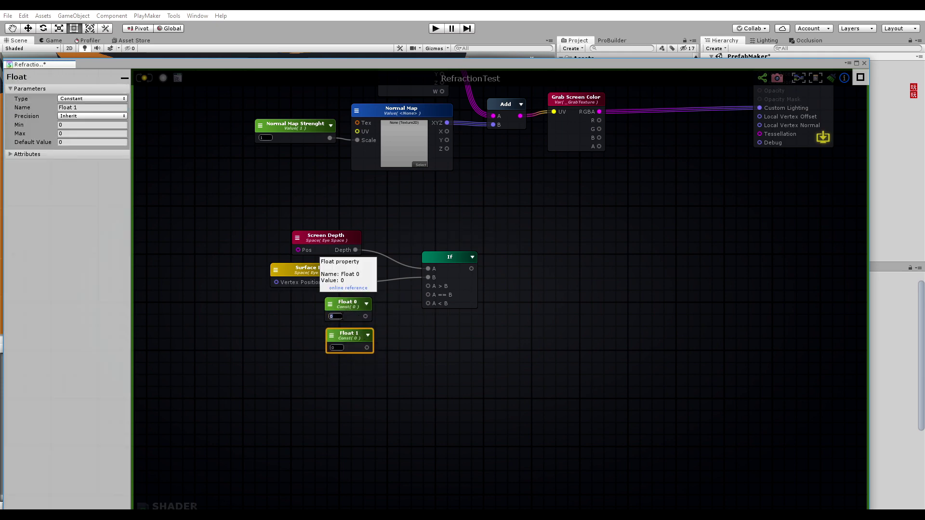
click(344, 306)
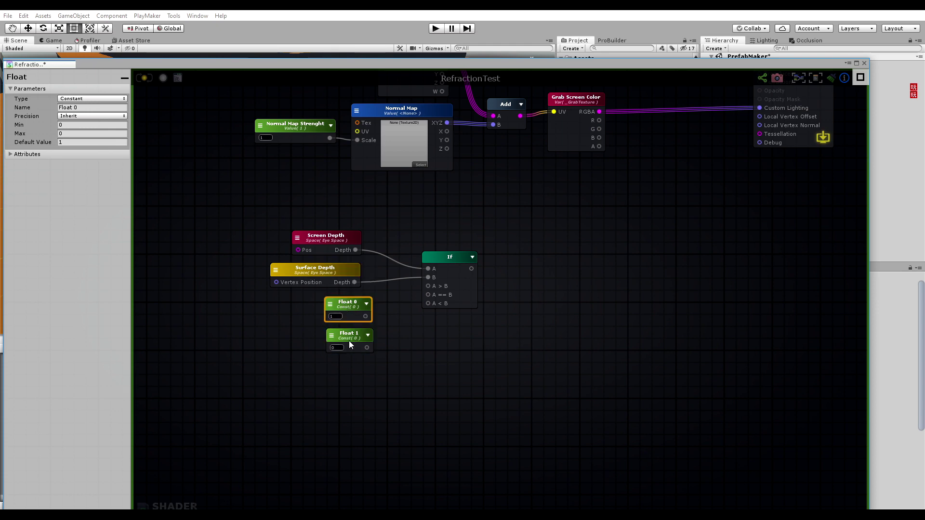
click(333, 337)
drag(365, 316, 427, 286)
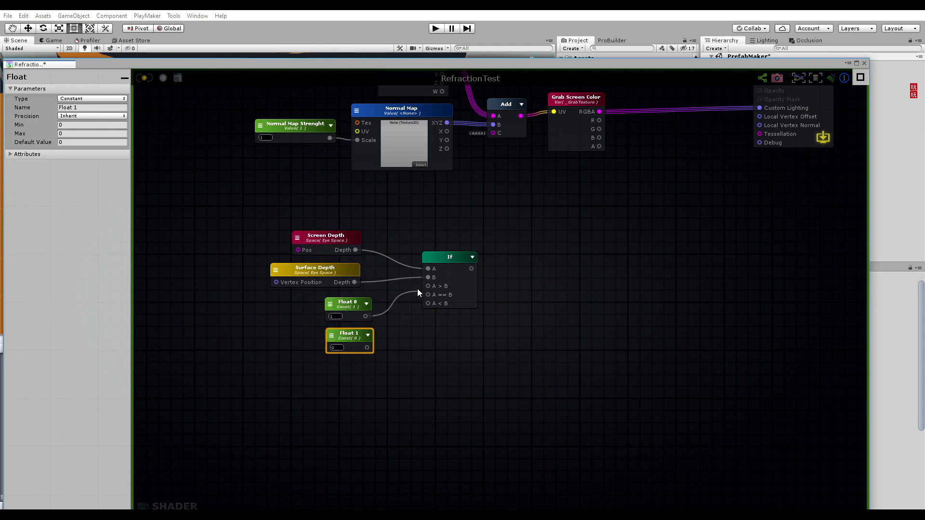
drag(367, 347, 432, 312)
Connect the If node's output to the output node's Debug input, compile the shader, and examine the water in the scene.
middle_drag(524, 297, 482, 322)
drag(424, 301, 718, 167)
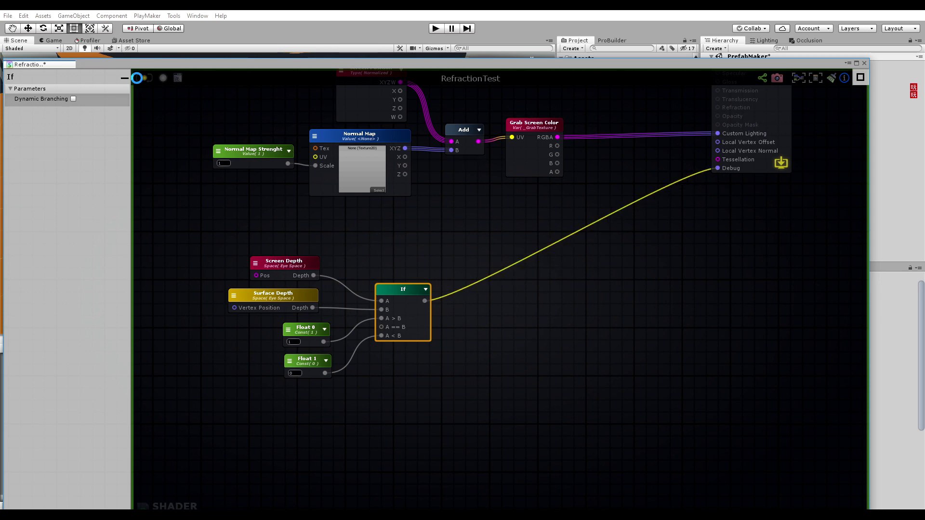
drag(323, 64, 276, 391)
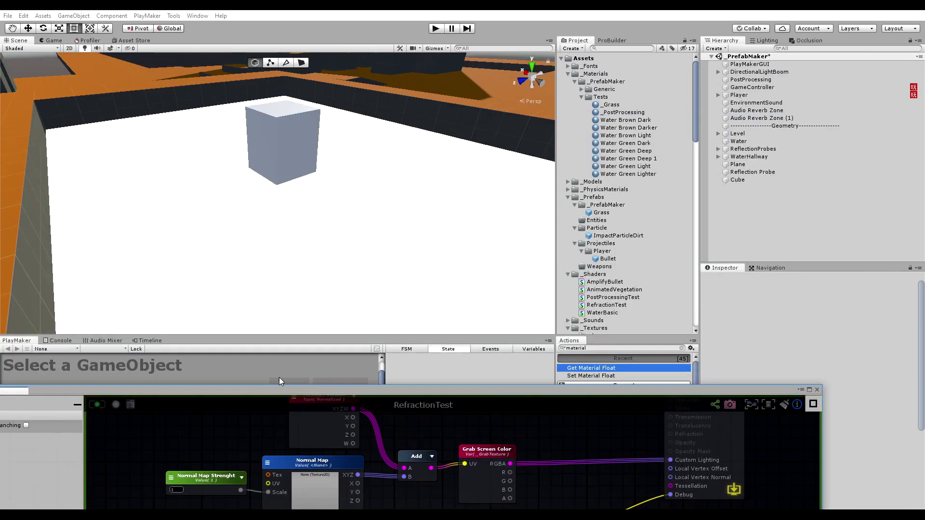
alt+drag(236, 176, 320, 254)
drag(339, 391, 415, 59)
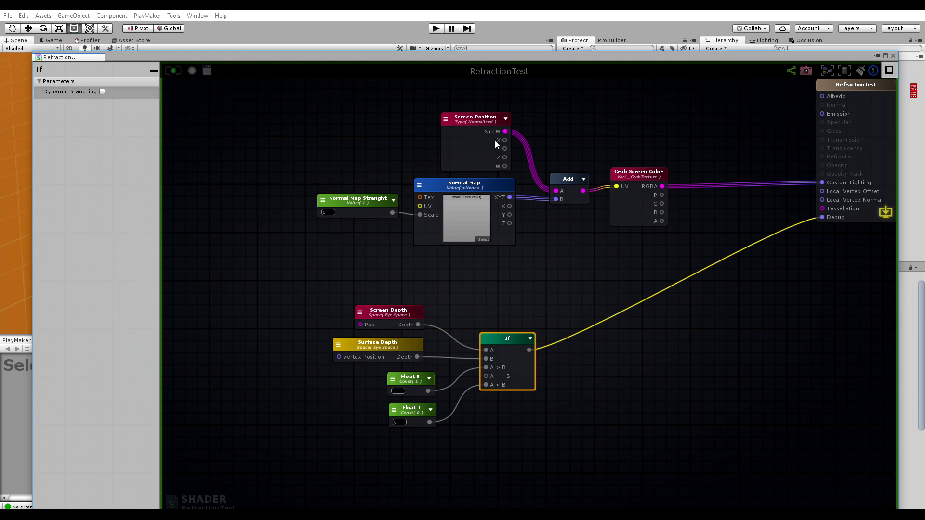
drag(473, 59, 425, 360)
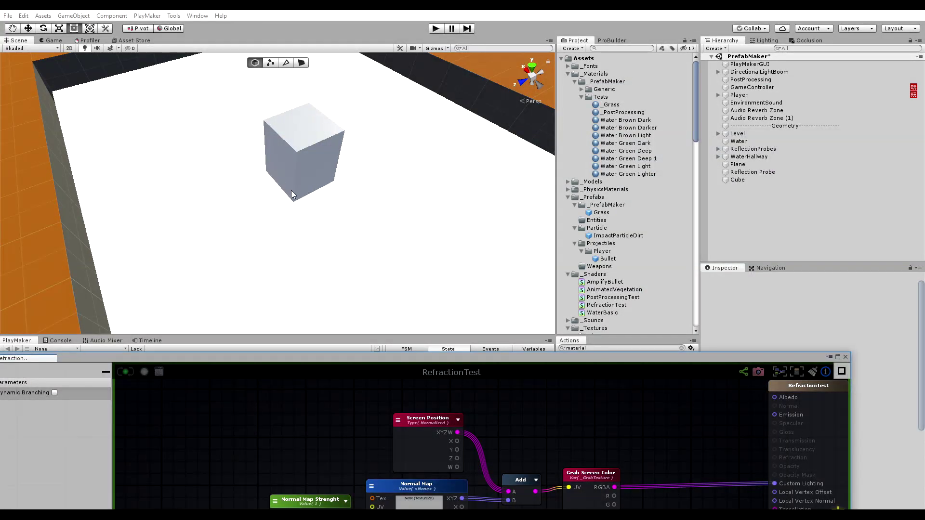
drag(410, 359, 462, 88)
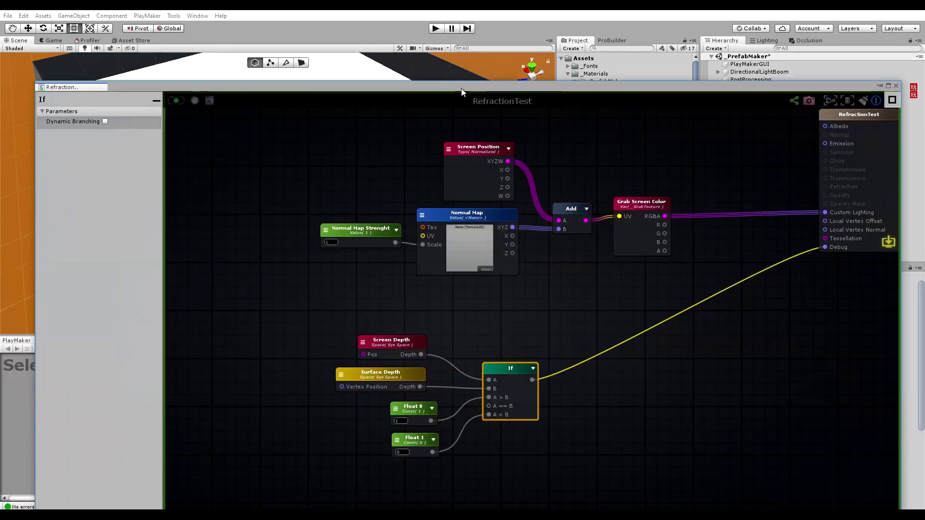
Move the Screen Position, Normal Map, Normal Map Strenght and Add nodes together to the left, away from Grab Screen Color.
middle_drag(579, 279, 541, 268)
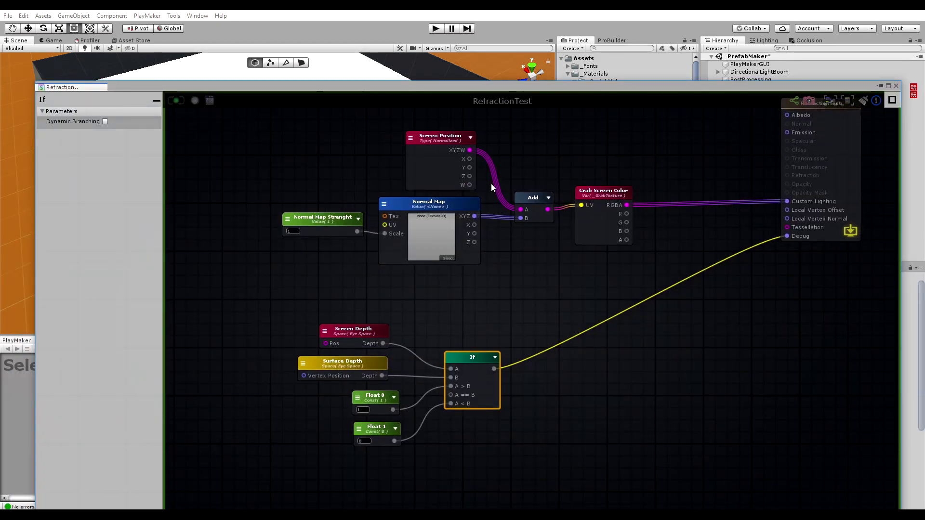
drag(539, 134, 258, 284)
drag(532, 201, 290, 169)
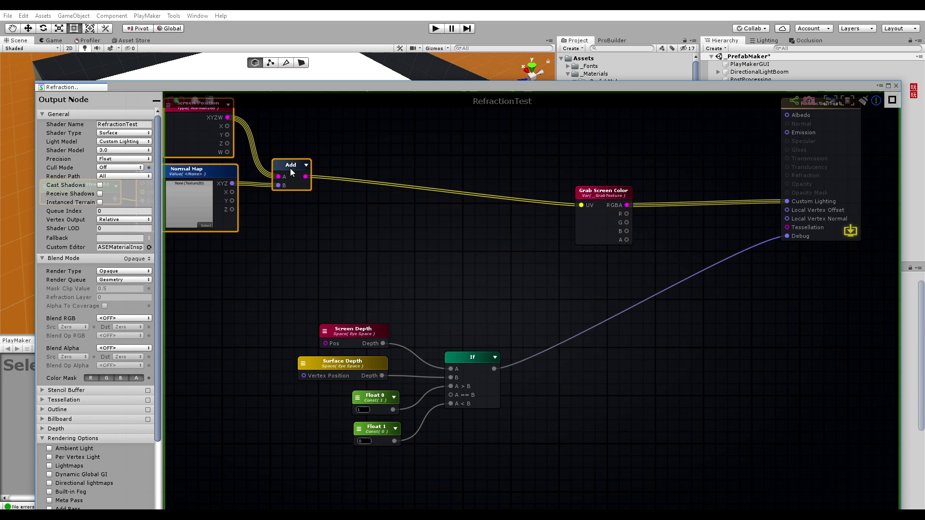
middle_drag(380, 242, 495, 252)
click(378, 273)
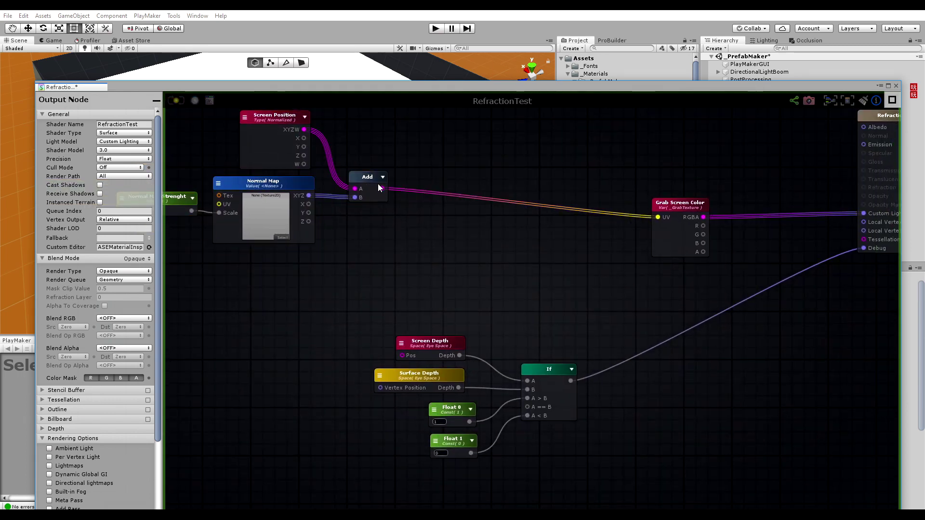
drag(370, 183, 366, 175)
click(447, 218)
middle_drag(409, 192, 365, 177)
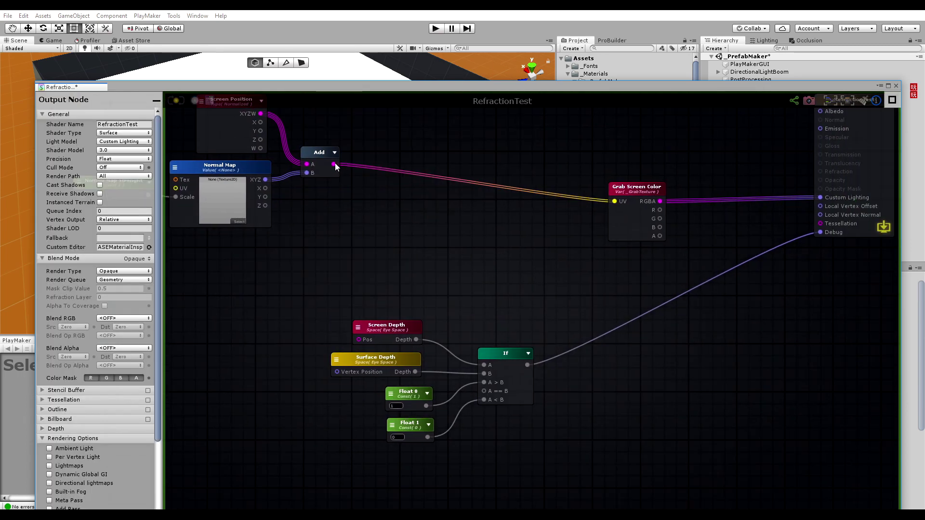
Connect the Add node's output to Screen Depth's Pos input, compile the shader, and examine the debug mask around the cube.
drag(334, 164, 359, 340)
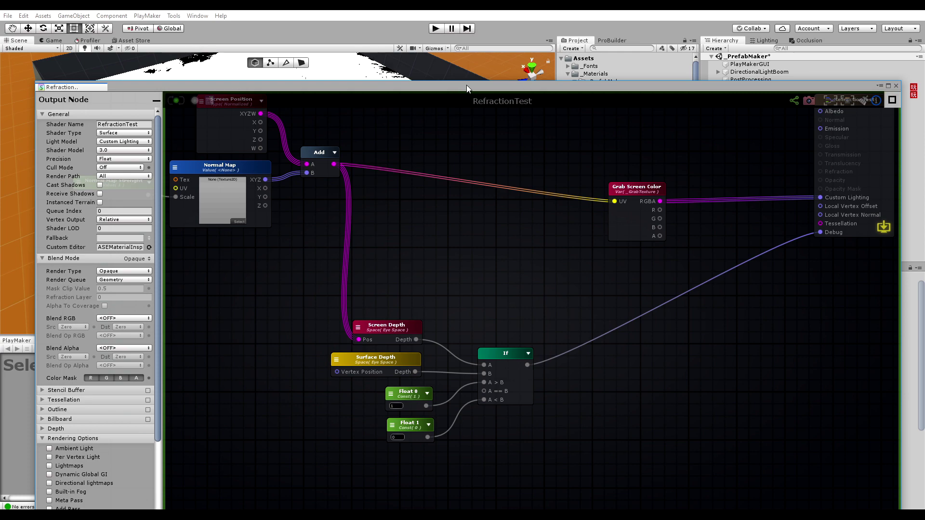
drag(466, 84, 417, 270)
right_drag(297, 174, 336, 191)
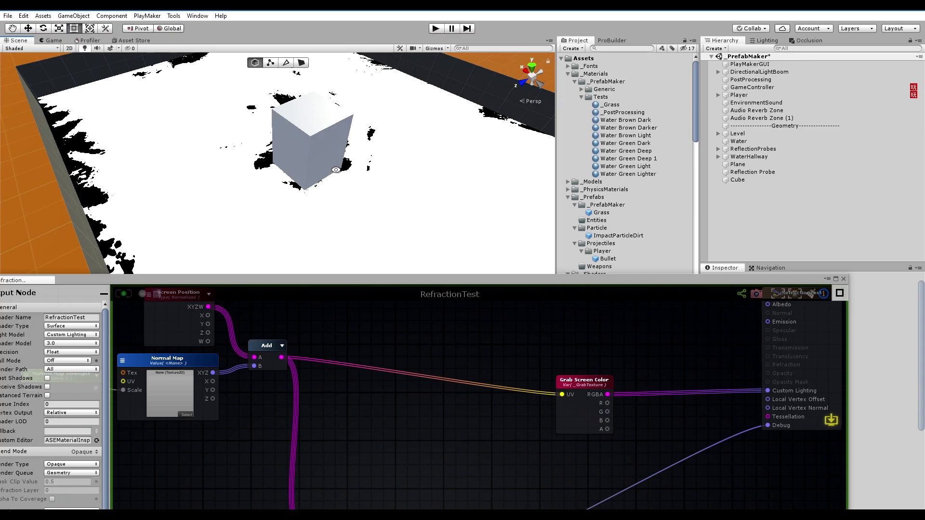
alt+drag(336, 170, 325, 141)
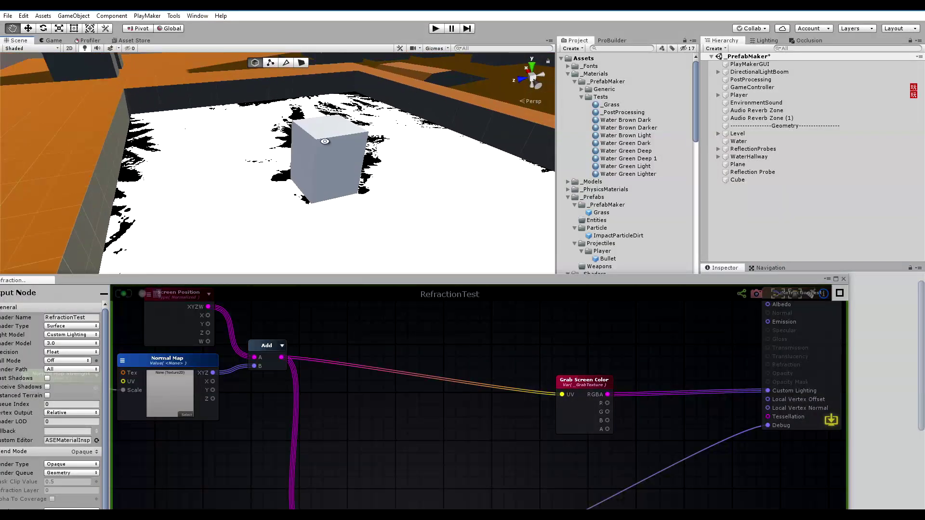
drag(381, 270, 427, 93)
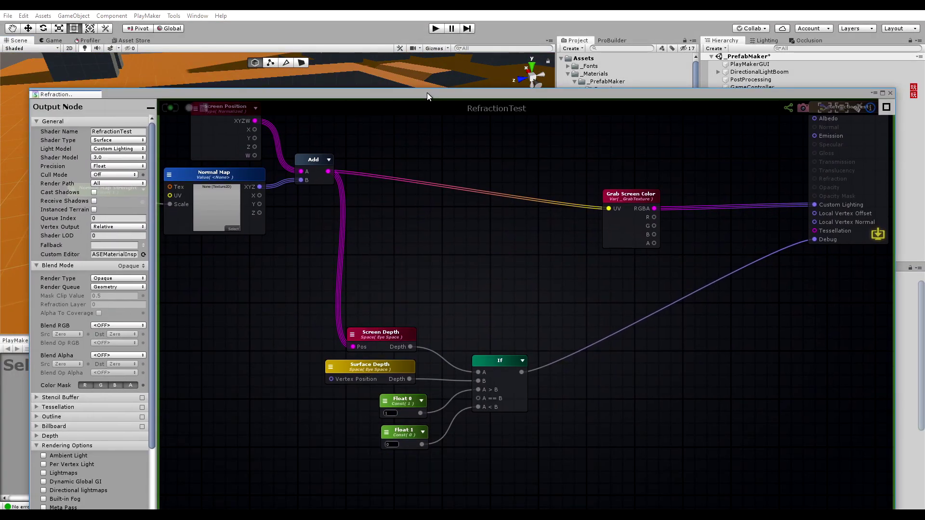
Move the Grab Screen Color node closer to the Add node to make room before the output node.
middle_drag(548, 270, 471, 273)
drag(567, 202, 449, 189)
middle_drag(491, 203, 495, 245)
mouse_move(441, 233)
mouse_down()
mouse_move(464, 238)
mouse_move(458, 232)
mouse_up()
middle_drag(198, 212, 315, 194)
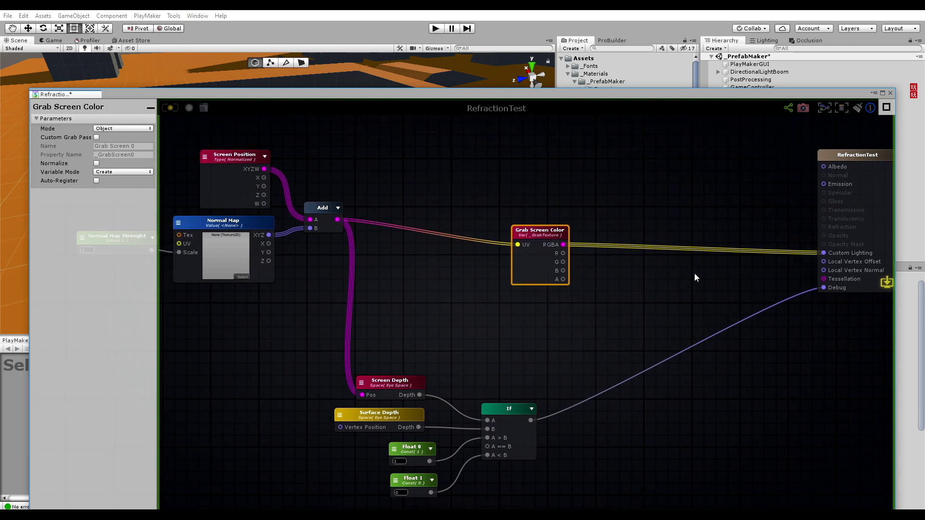
Add a Lerp node between Grab Screen Color and the output node, and connect Grab Screen Color's RGBA to its B input.
key(l)
click(685, 238)
drag(703, 253, 683, 249)
drag(541, 237, 681, 213)
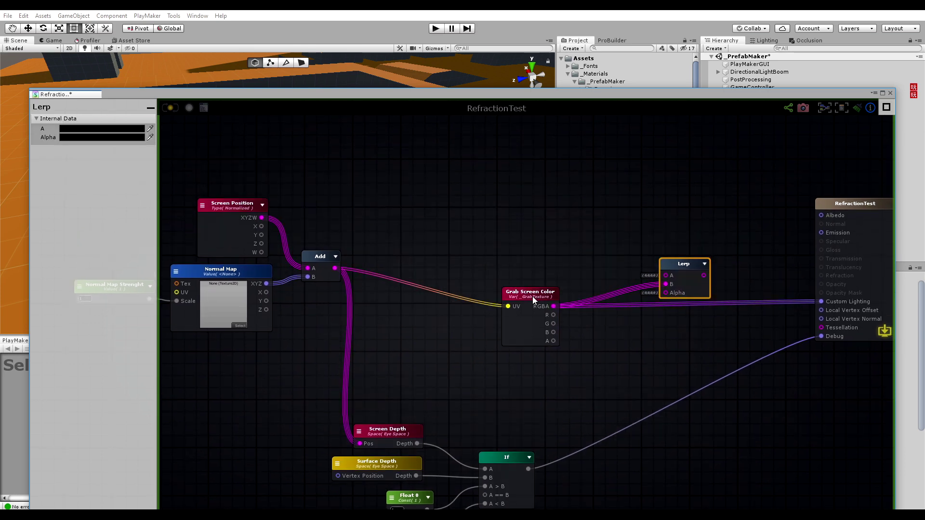
Duplicate the Grab Screen Color node and place the copy directly above the original.
click(533, 296)
key(ctrl+d)
drag(580, 288, 536, 230)
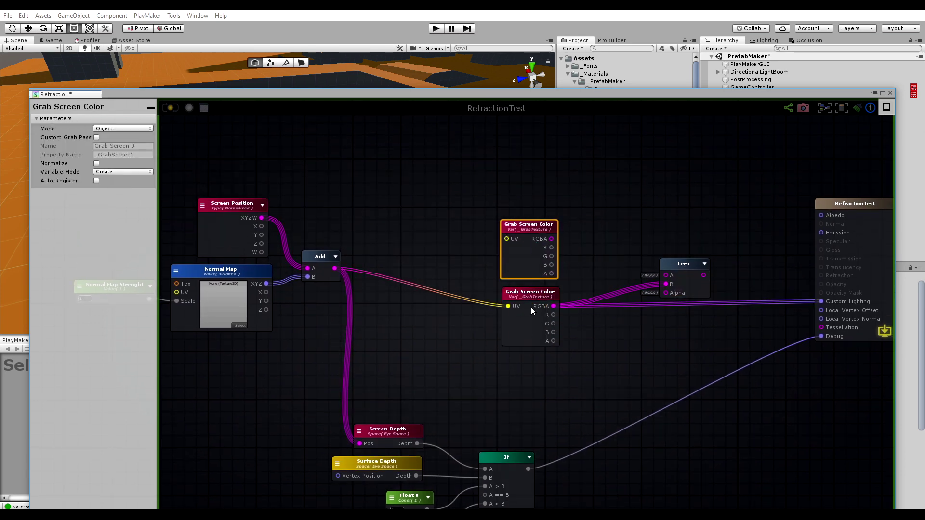
Set the original Grab Screen Color node's mode to Reference with _GrabScreen1 as its reference, and align it beneath the copy.
click(531, 307)
click(525, 228)
click(530, 306)
click(526, 230)
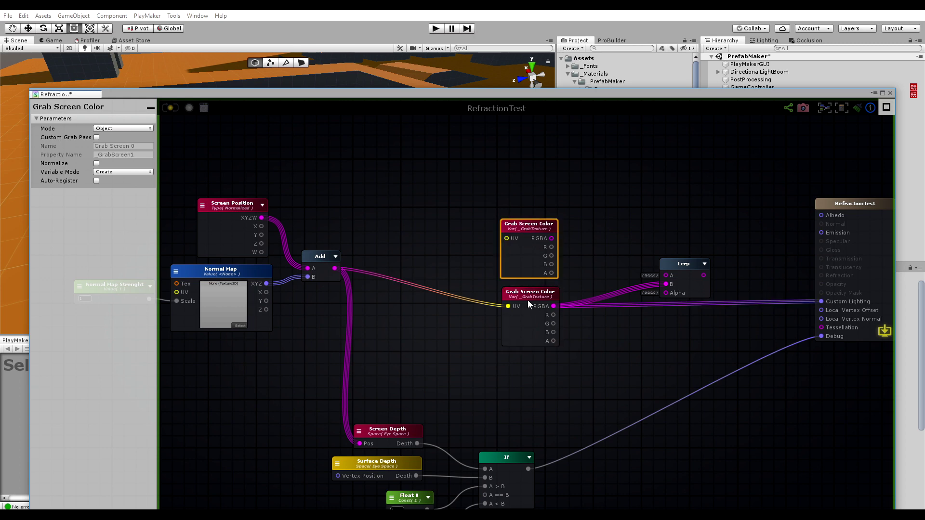
click(529, 302)
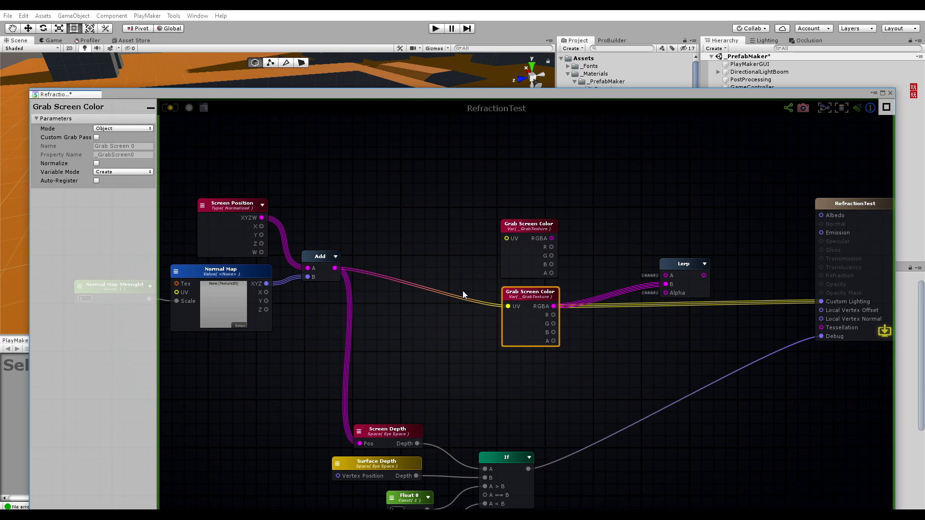
click(110, 128)
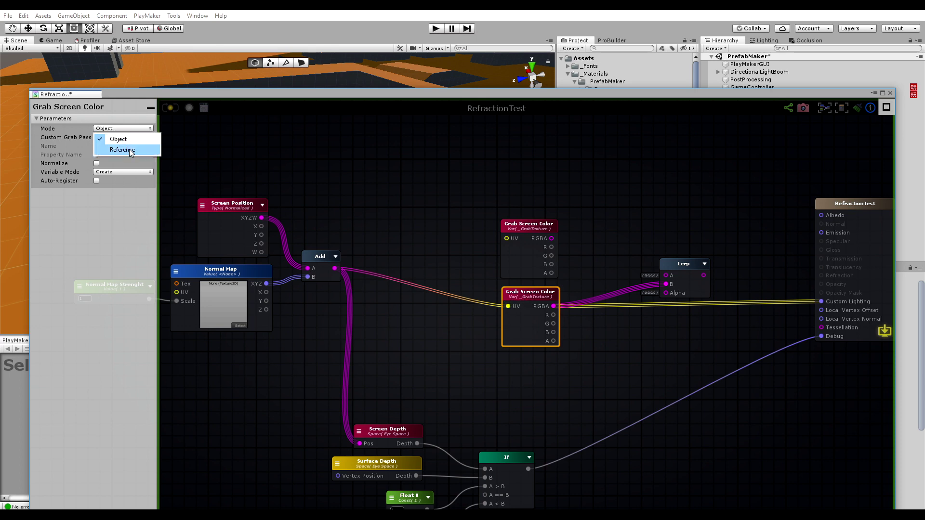
click(129, 150)
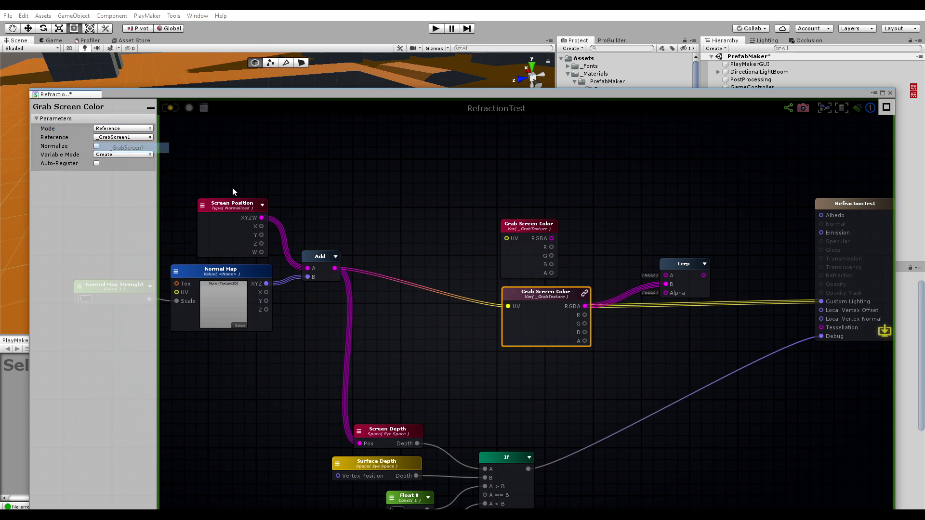
click(531, 229)
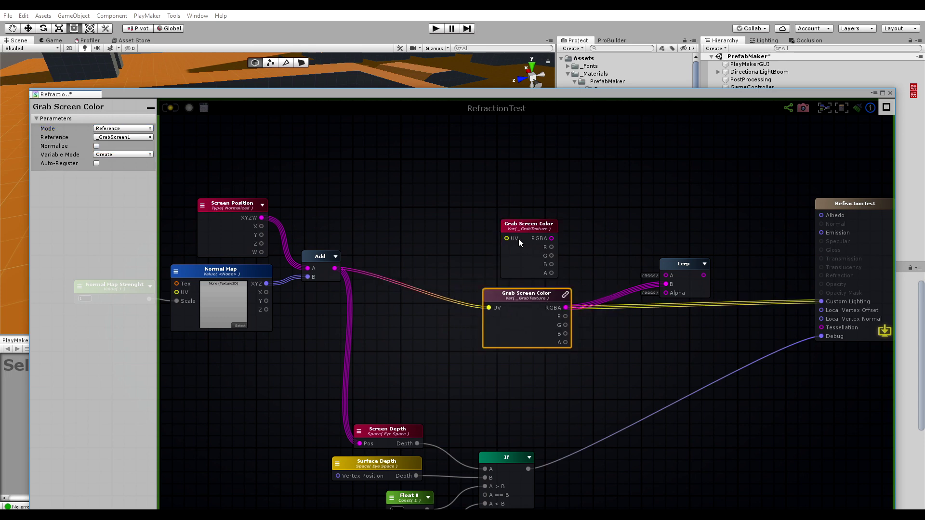
Connect Screen Position to the upper Grab Screen Color, its RGBA to Lerp A, the If output to Alpha, and Lerp to Custom Lighting instead of Debug.
drag(262, 218, 666, 276)
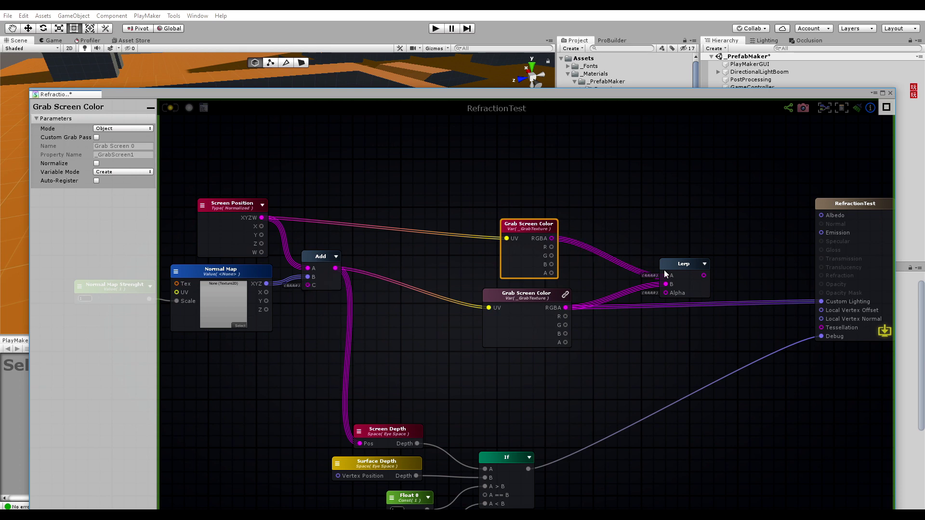
middle_drag(752, 314, 690, 298)
drag(468, 453, 759, 286)
alt+click(759, 321)
middle_drag(600, 239, 647, 205)
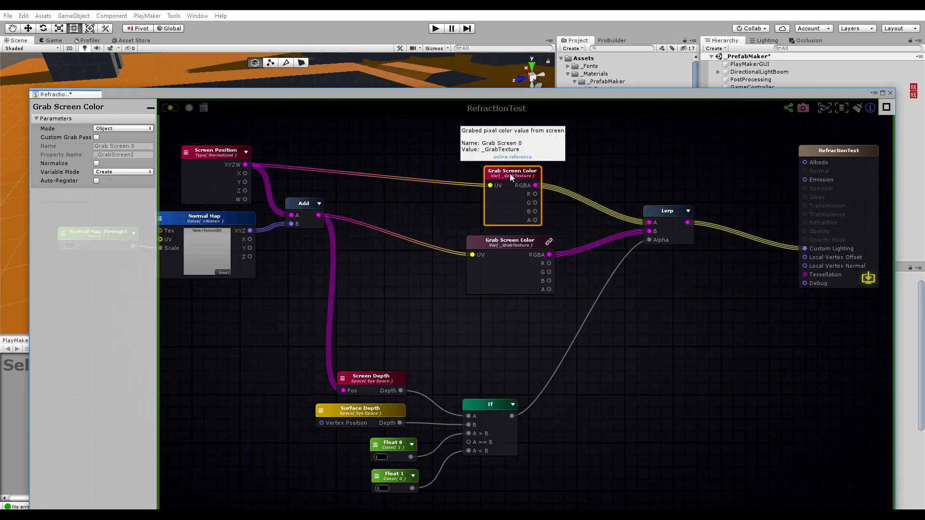
Move the depth comparison nodes and the Screen Position, Normal Map and Add nodes closer to the screen grabs, and update the shader.
click(490, 407)
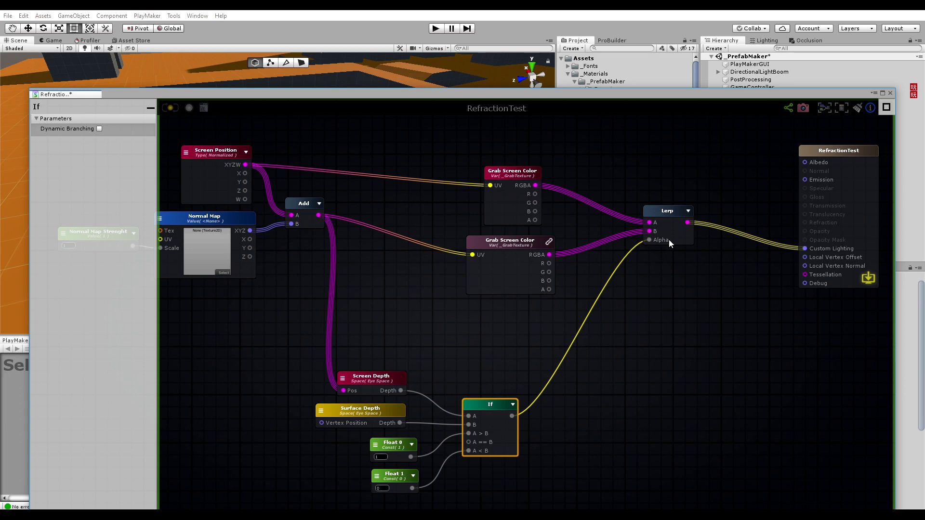
drag(544, 342, 349, 480)
drag(501, 402, 538, 338)
middle_drag(361, 233, 545, 311)
drag(474, 205, 310, 352)
drag(497, 285, 527, 285)
click(705, 307)
middle_drag(704, 308, 509, 258)
click(170, 107)
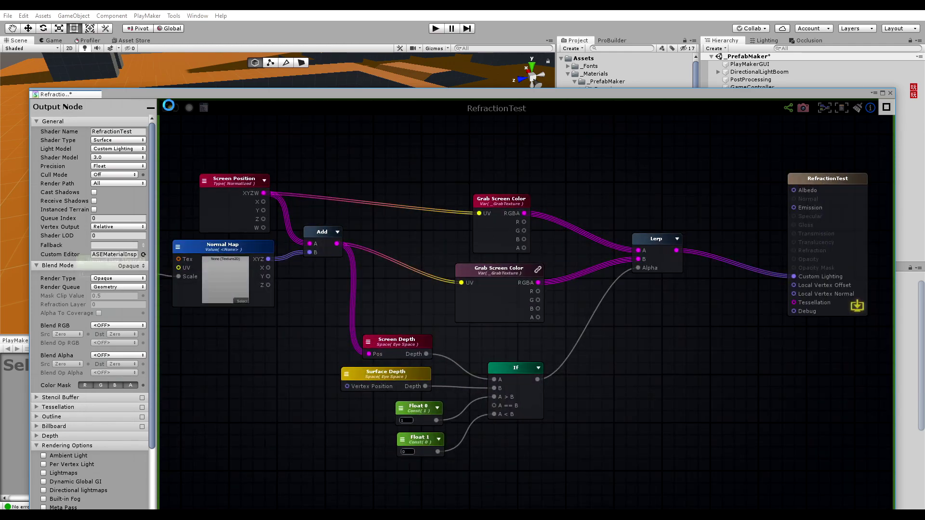
Check the refraction around the cube in the scene and move the Normal Map and Normal Map Strenght nodes away from Add.
drag(481, 95, 372, 409)
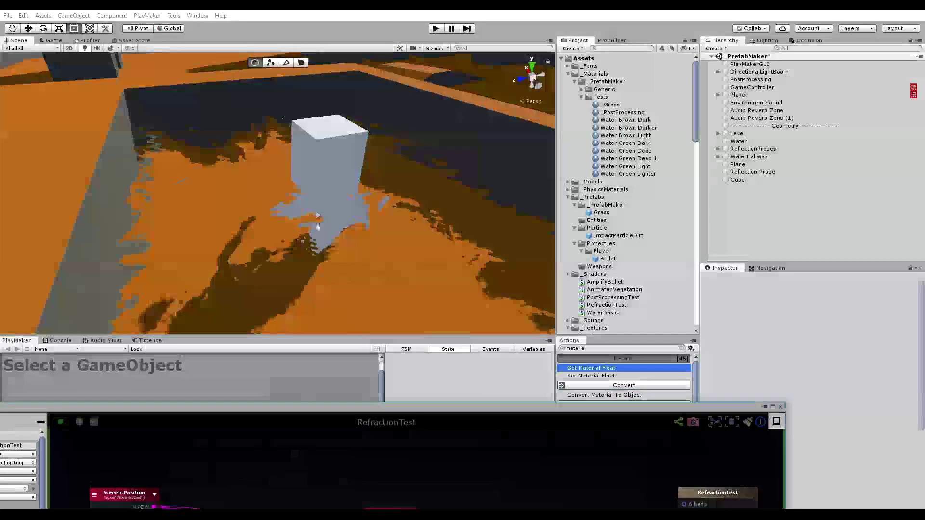
alt+drag(318, 219, 325, 186)
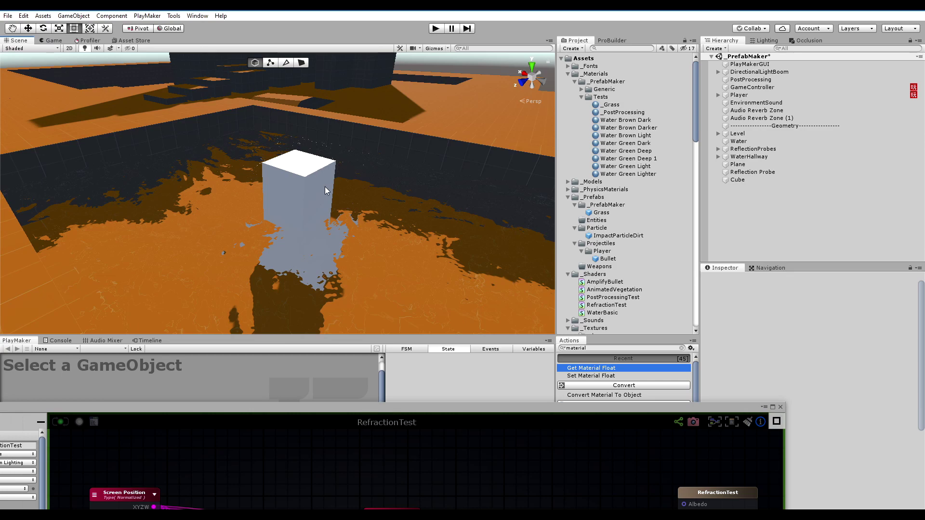
alt+drag(338, 230, 360, 220)
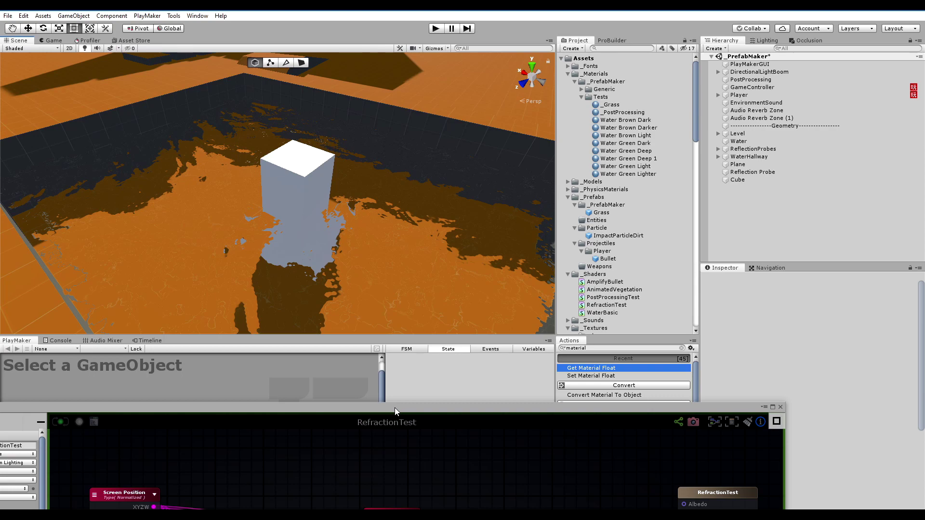
drag(395, 408, 435, 145)
middle_drag(191, 338, 417, 305)
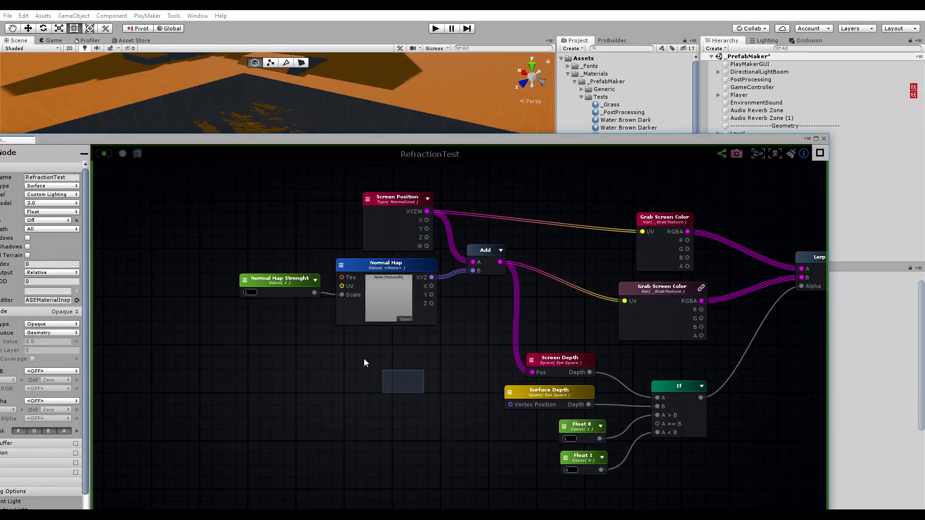
drag(365, 359, 221, 271)
drag(412, 265, 278, 267)
Insert a Multiply node between Normal Map's XYZ output and the Add node's B input.
click(366, 284)
key(m)
click(379, 287)
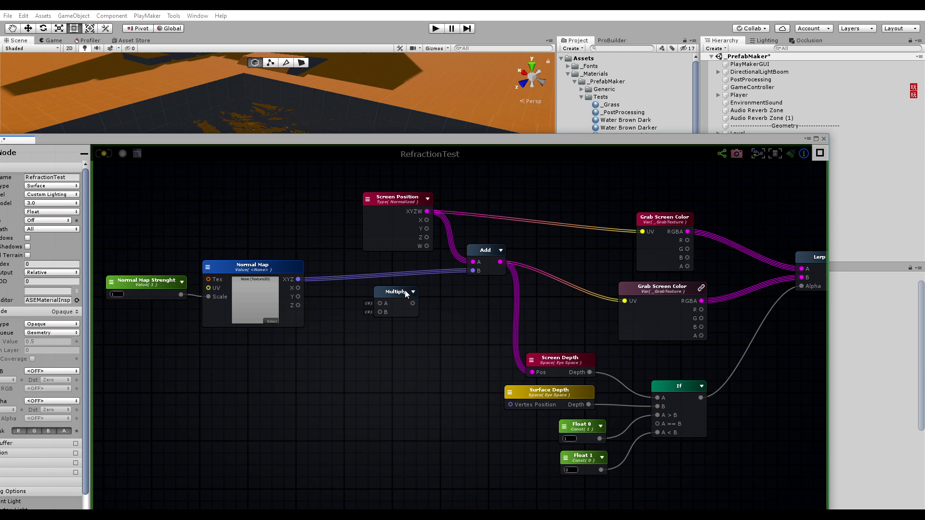
drag(405, 290, 390, 270)
drag(298, 279, 471, 271)
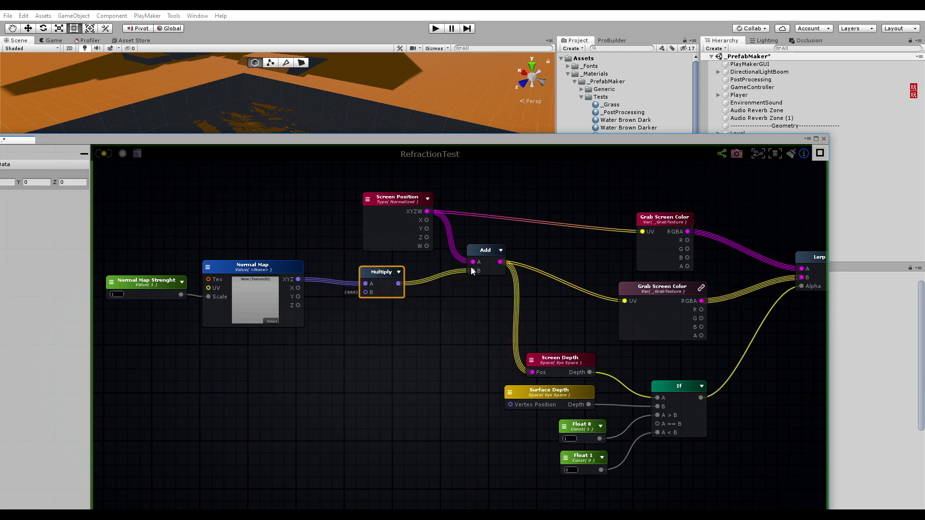
Add a Float constant of 0.2 to the Multiply node's B input and move the Normal Map nodes closer to it.
key(1)
click(326, 340)
drag(339, 344, 366, 292)
click(283, 346)
drag(291, 333, 280, 337)
drag(311, 232, 165, 375)
drag(270, 276, 302, 249)
click(349, 261)
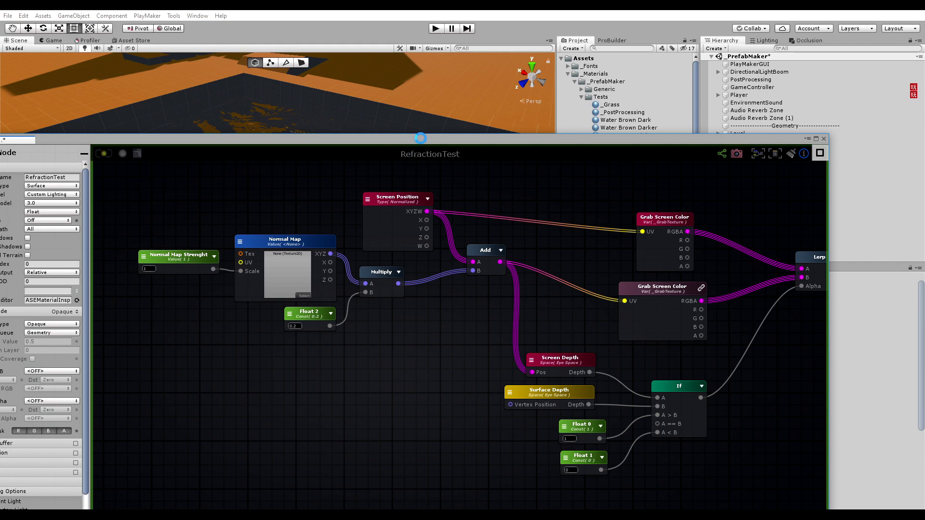
Move Normal Map Strenght further from Normal Map and insert a Multiply node between it and the Scale input.
drag(420, 138, 374, 349)
alt+drag(333, 261, 320, 228)
drag(359, 350, 434, 82)
middle_drag(262, 284, 412, 289)
drag(370, 205, 252, 194)
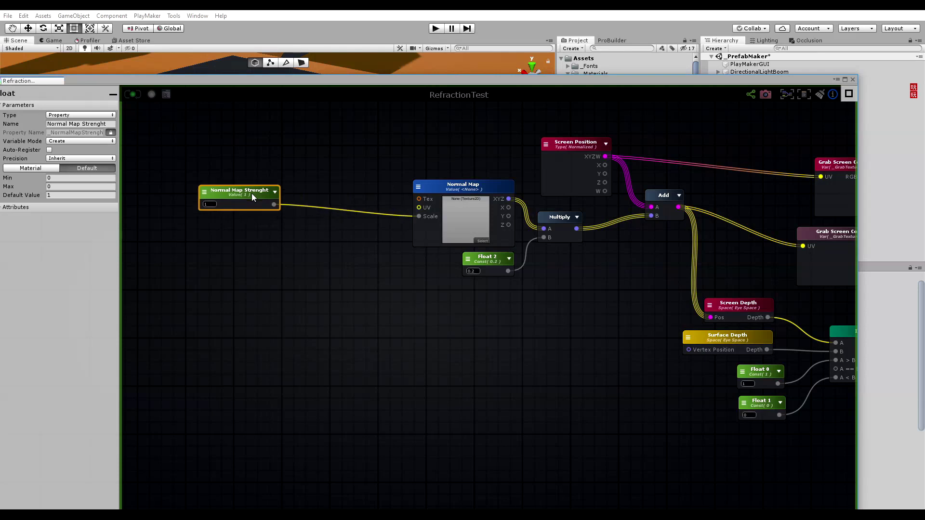
key(m)
click(330, 227)
drag(357, 233, 368, 197)
drag(273, 205, 419, 216)
drag(355, 193, 357, 199)
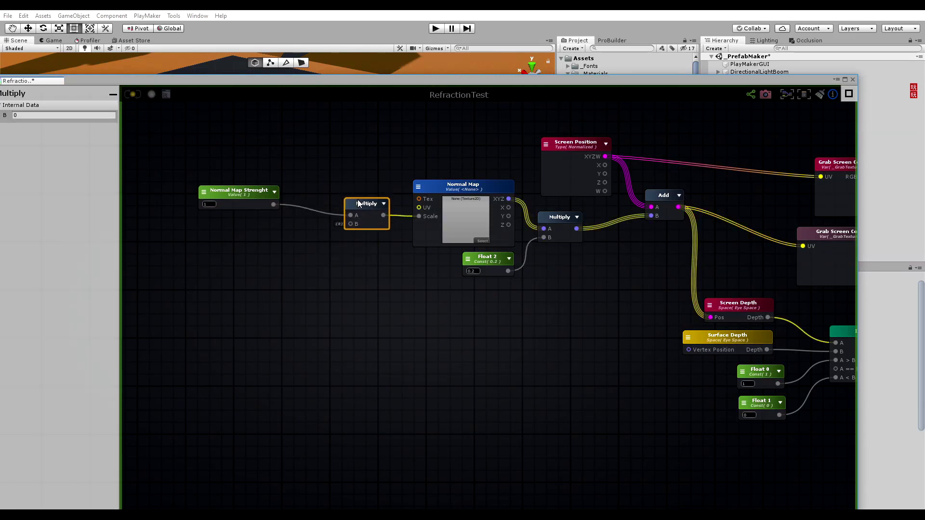
Add a Depth Fade node below Normal Map Strenght and connect its output to the new Multiply node's B input.
middle_drag(260, 277, 334, 270)
right_click(322, 274)
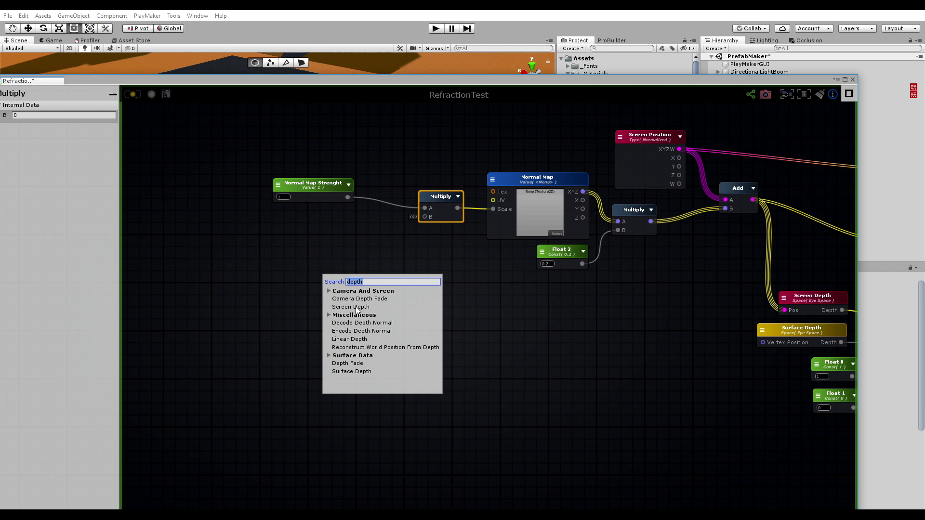
click(347, 364)
drag(366, 277, 417, 225)
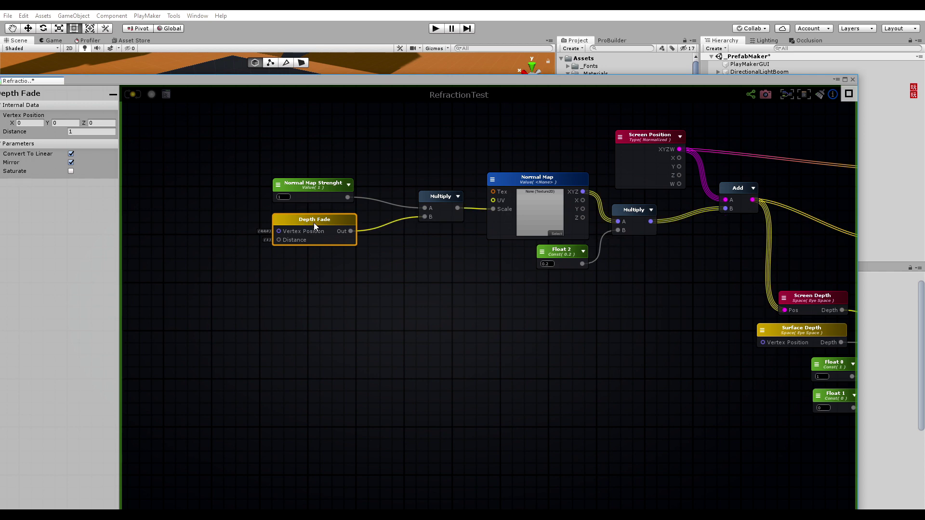
Add a Float node beside Depth Fade and name it Depth Fade Distance.
key(1)
click(193, 232)
double_click(217, 235)
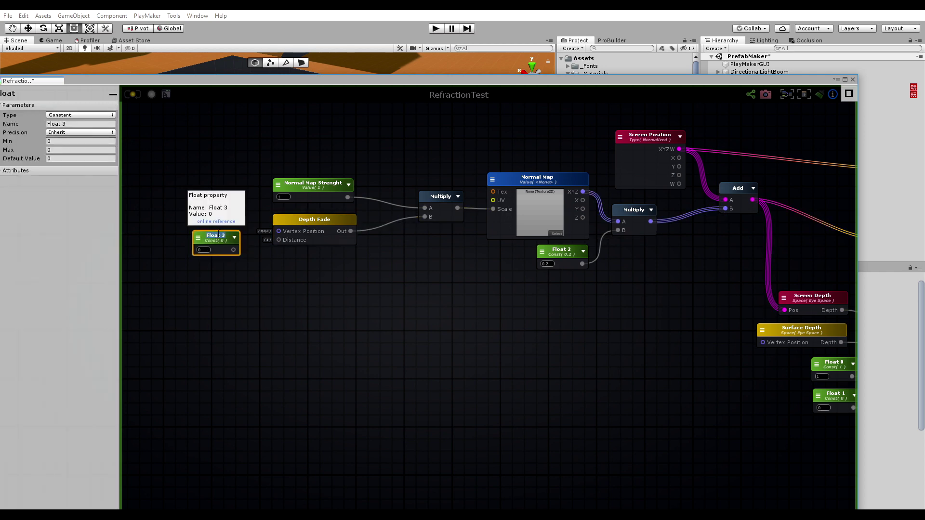
text(Depth)
text( Fade Dist)
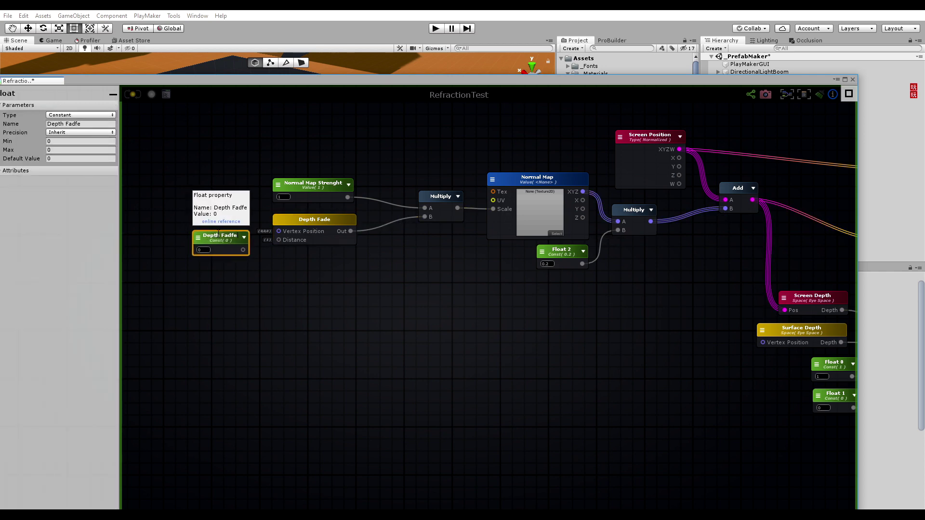
text(ance)
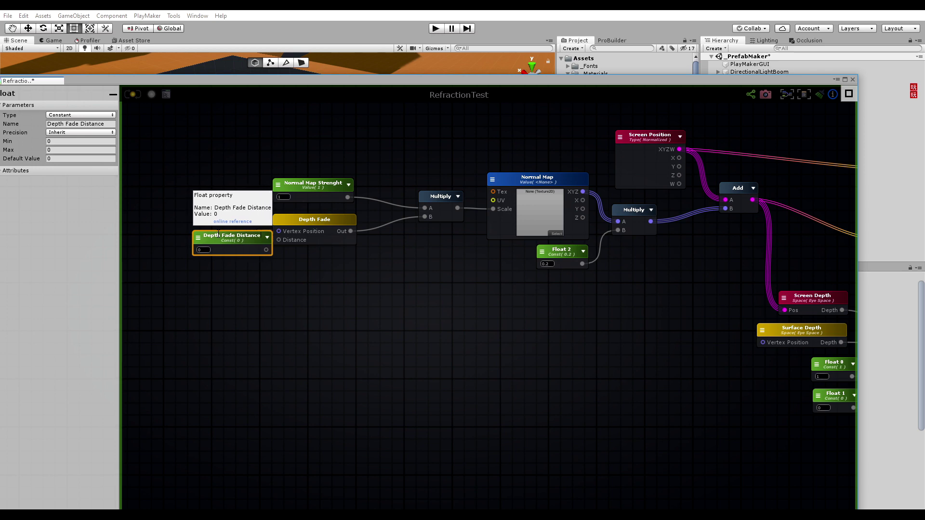
key(Return)
Connect Depth Fade Distance to Depth Fade's Distance input and set its value to 4.
drag(257, 239, 285, 239)
drag(234, 228, 225, 228)
click(187, 240)
text(4)
click(139, 123)
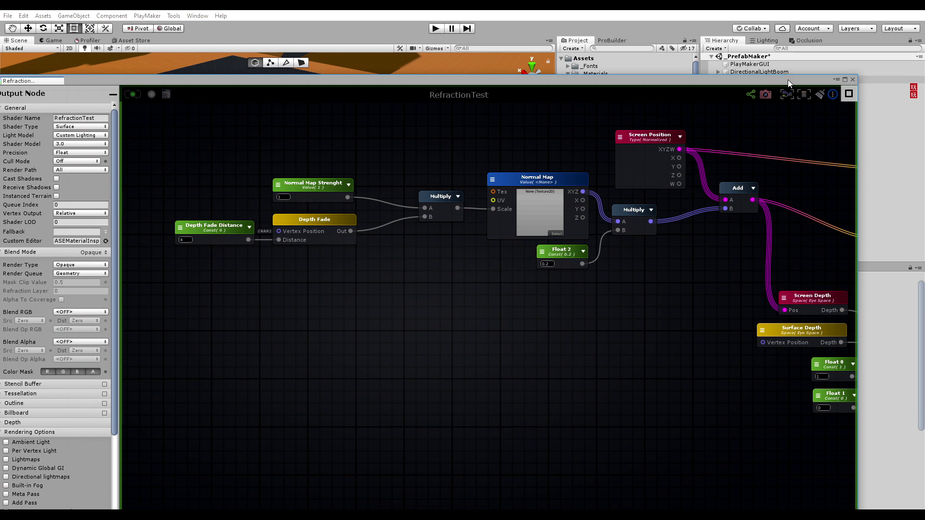
Select the Water Green Deep 1 material, try a higher Normal Map Strenght, and set it to 1.
drag(790, 80, 441, 356)
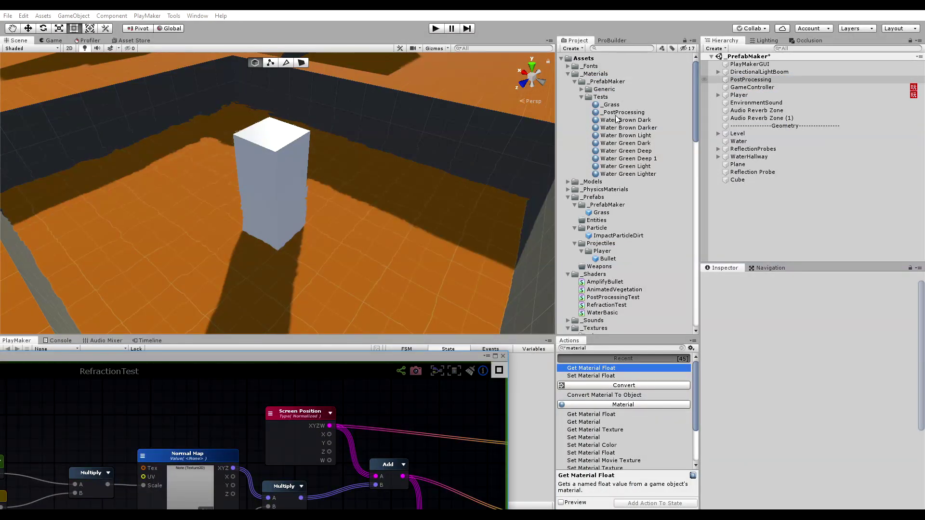
click(631, 159)
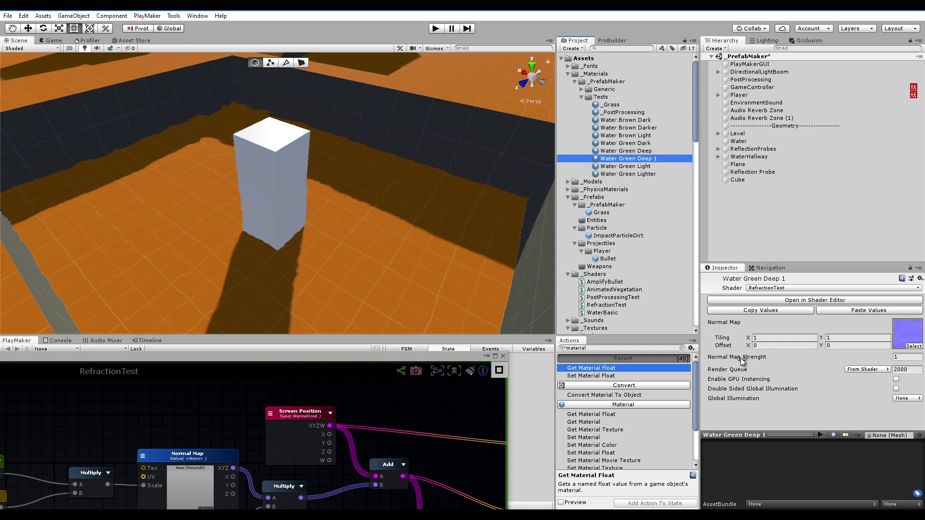
mouse_move(741, 357)
mouse_down()
mouse_move(768, 360)
mouse_move(704, 362)
mouse_move(747, 368)
mouse_up()
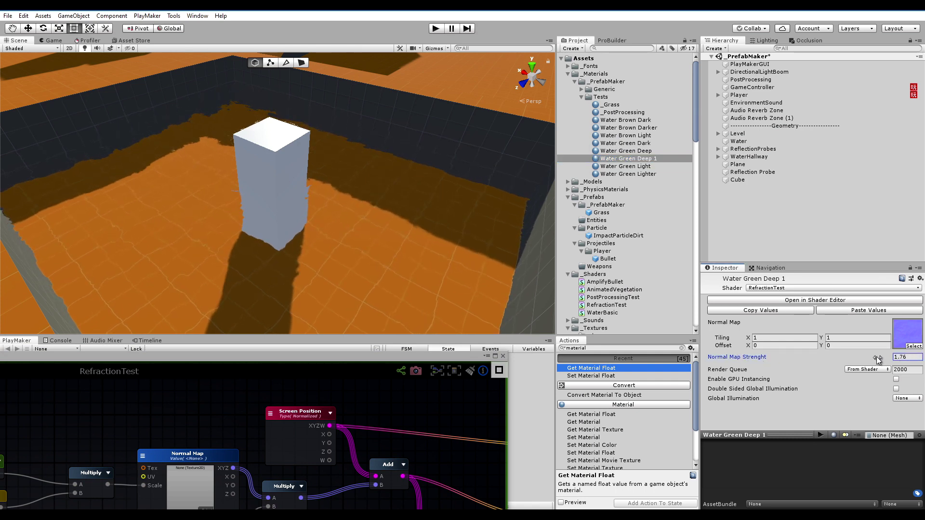
click(895, 358)
text(2)
key(BackSpace)
text(1)
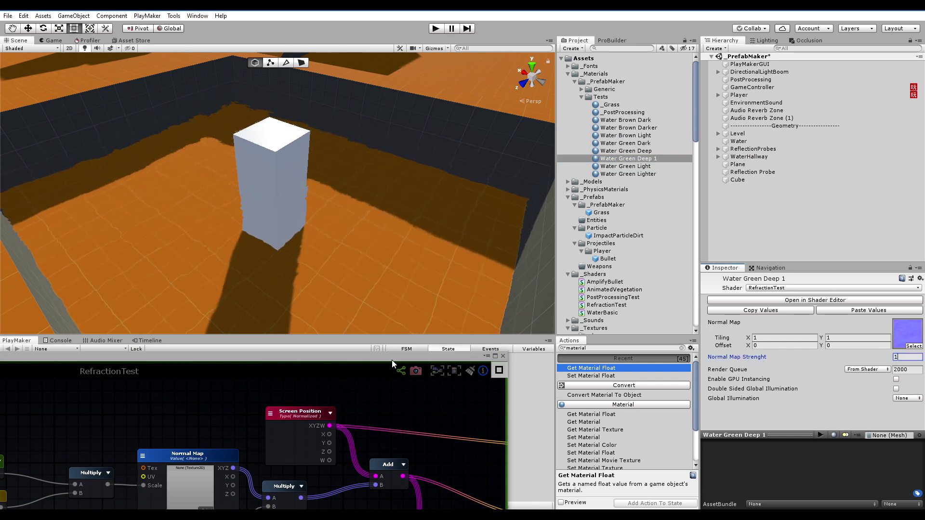
Change the Depth Fade Distance float from a constant to a Property.
drag(393, 365, 720, 110)
click(164, 256)
click(233, 249)
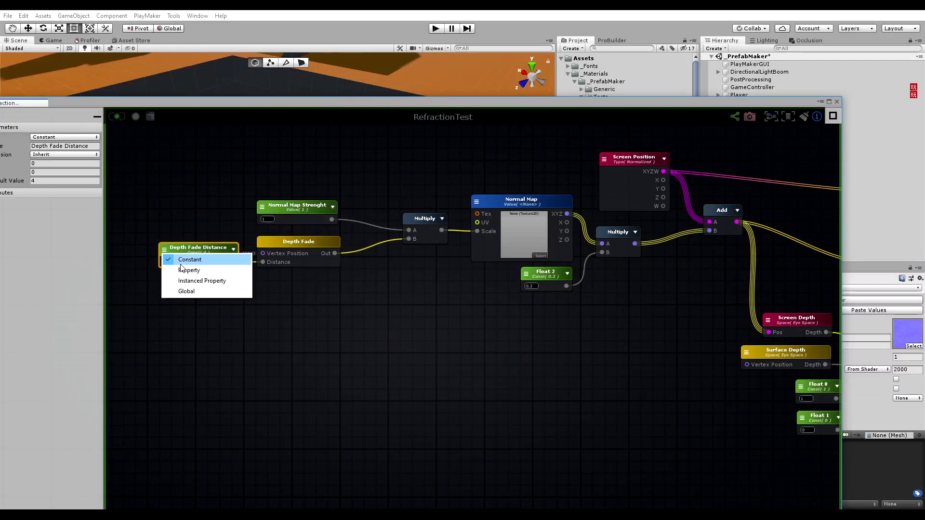
click(183, 270)
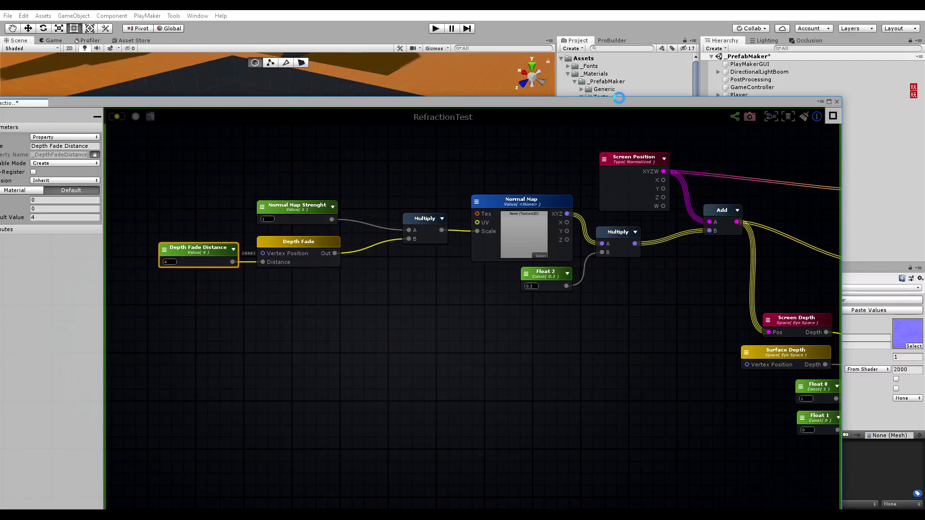
Try Depth Fade Distance values of 0.1 and 1 on Water Green Deep 1 while viewing the cube from different angles.
drag(621, 99, 317, 383)
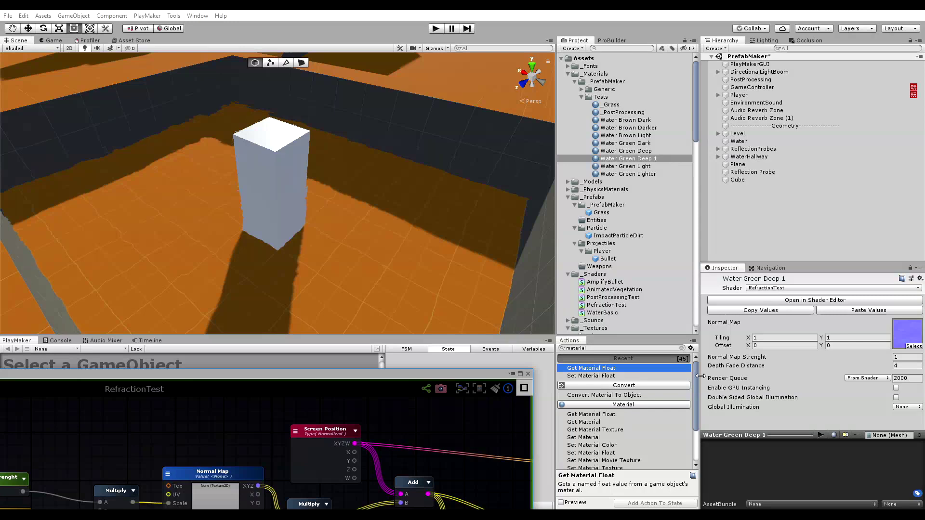
click(913, 366)
right_drag(272, 135, 57, 215)
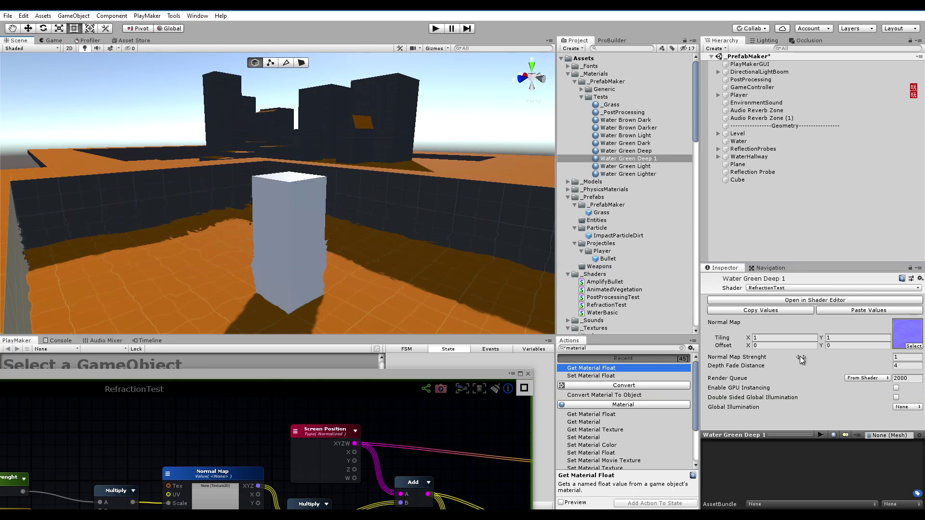
drag(905, 365, 876, 368)
text(0)
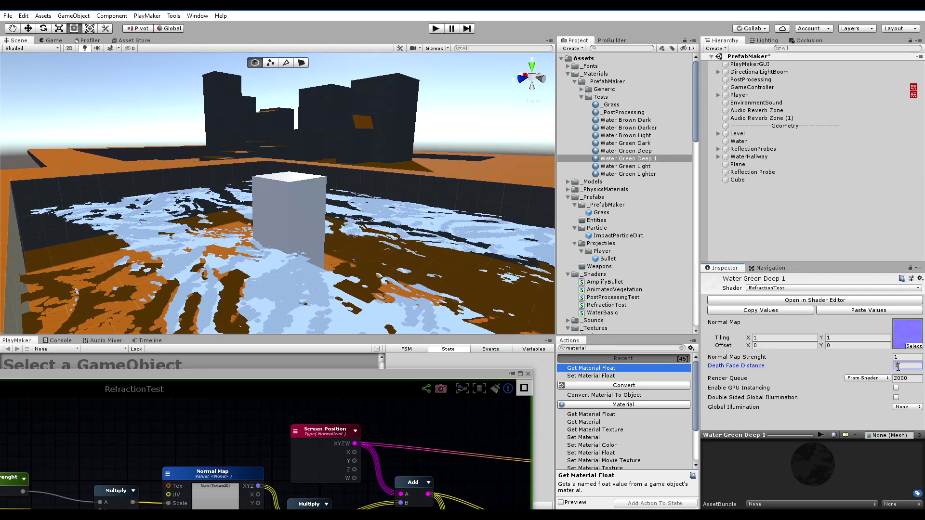
text(.1)
right_drag(236, 213, 279, 250)
drag(863, 366, 883, 371)
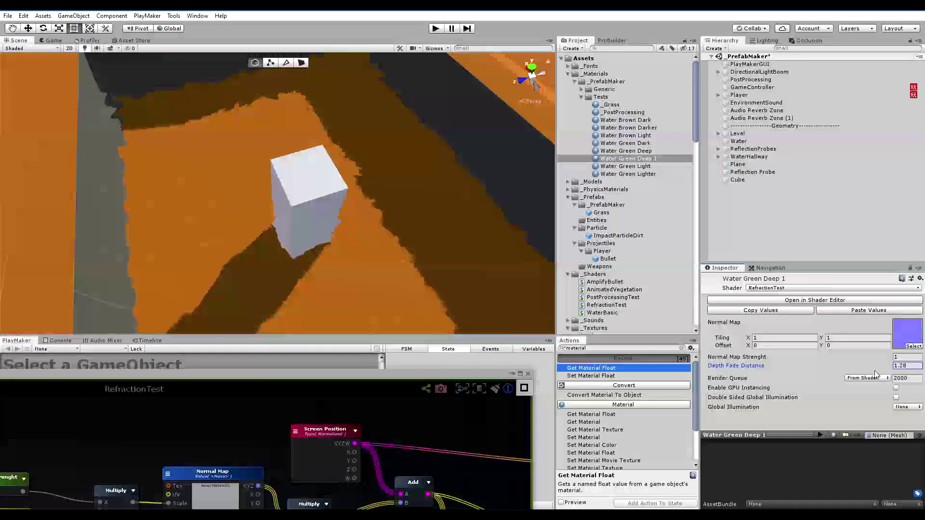
text(1)
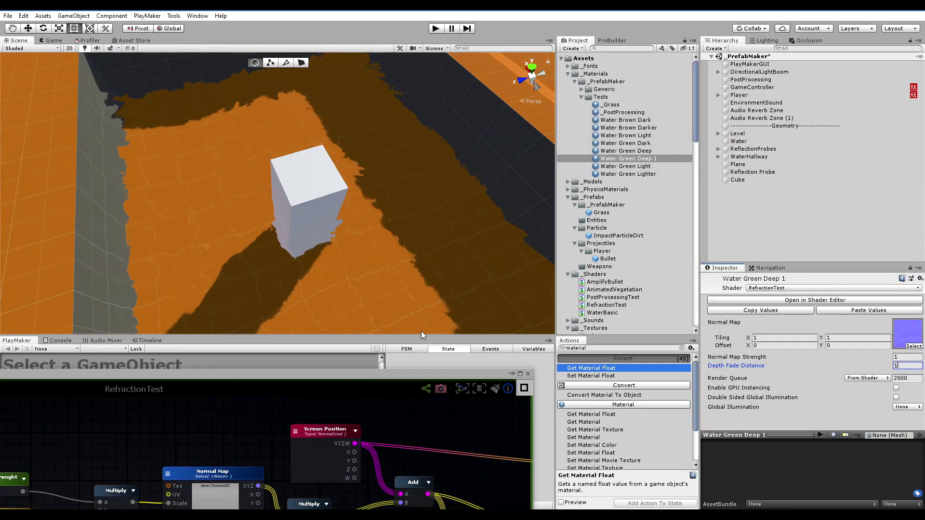
Enable Saturate on the Depth Fade node.
drag(362, 374, 681, 128)
click(321, 269)
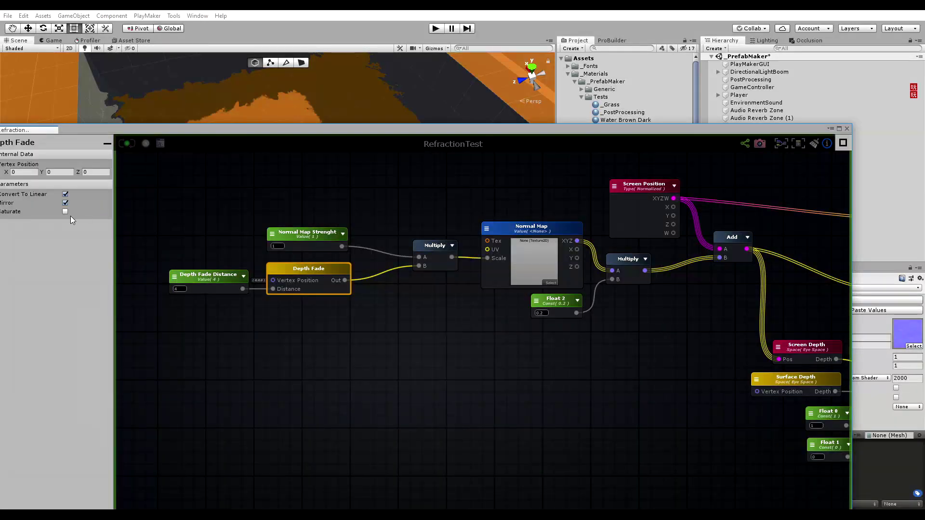
click(65, 212)
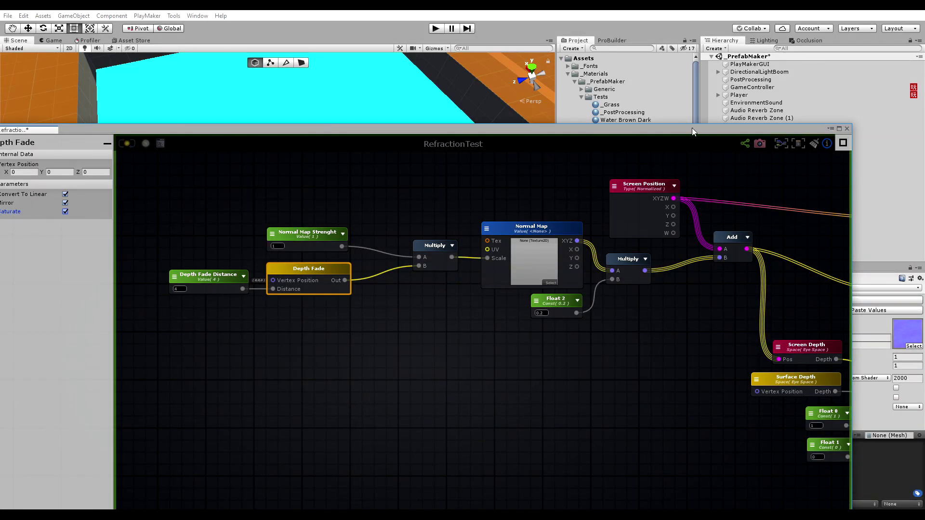
Test the material's Depth Fade Distance at 0 around the cube, and adjust it to 2.47.
drag(695, 130, 393, 353)
click(902, 365)
text(0)
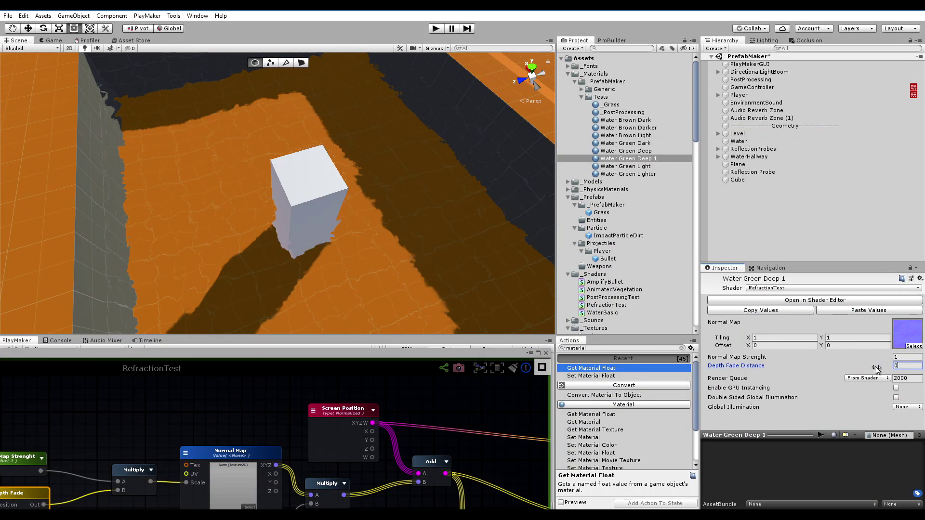
alt+drag(345, 214, 352, 123)
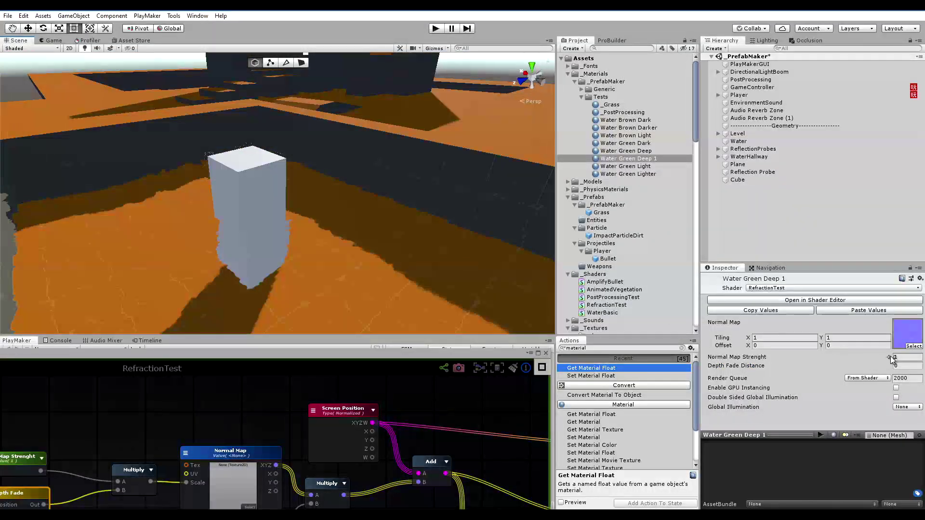
click(857, 368)
drag(859, 367, 881, 367)
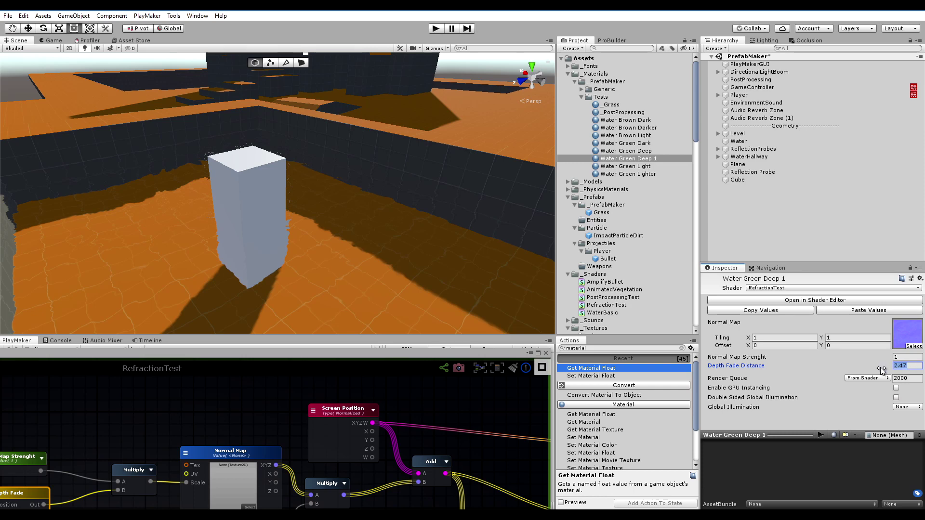
Set Water Green Deep 1's Depth Fade Distance to 2 and check the refraction around the cube from several angles.
text(2)
alt+drag(347, 189, 192, 188)
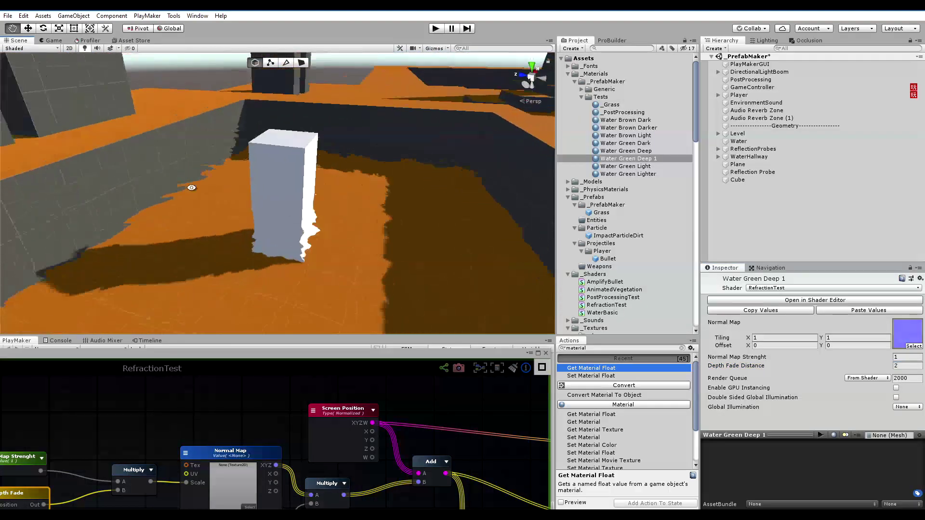
right_drag(191, 187, 303, 228)
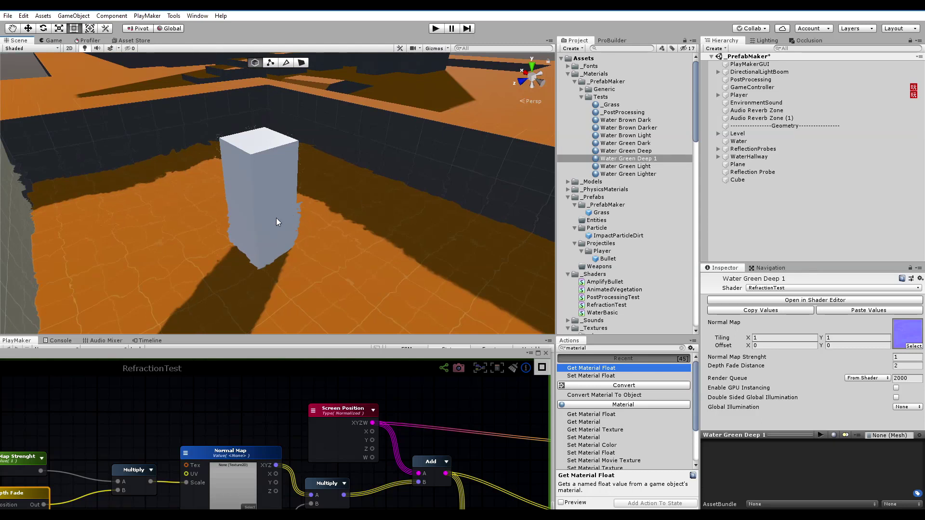
middle_drag(267, 239, 304, 235)
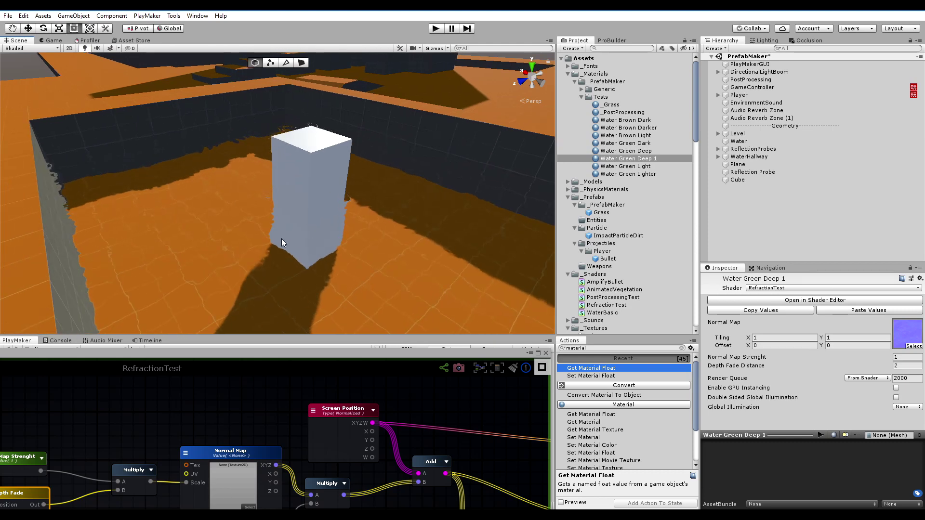
right_drag(282, 238, 329, 276)
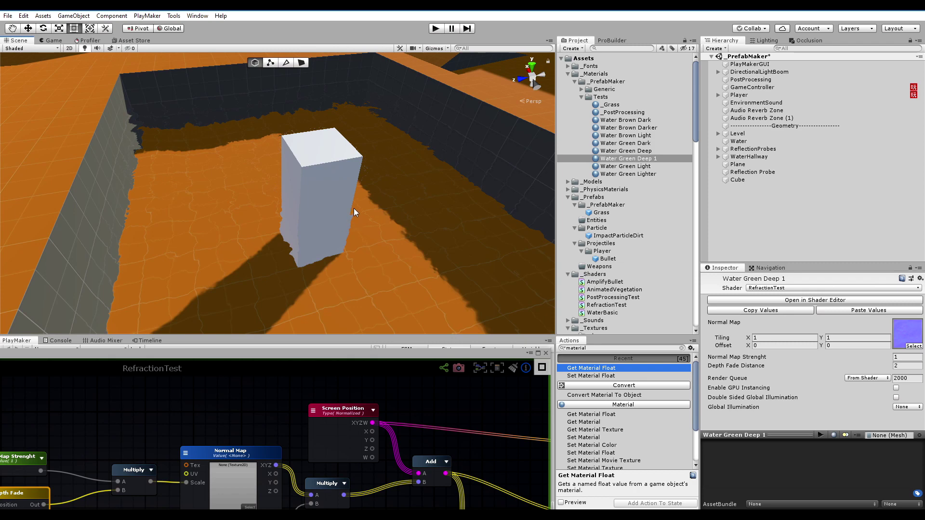
right_drag(349, 218, 176, 205)
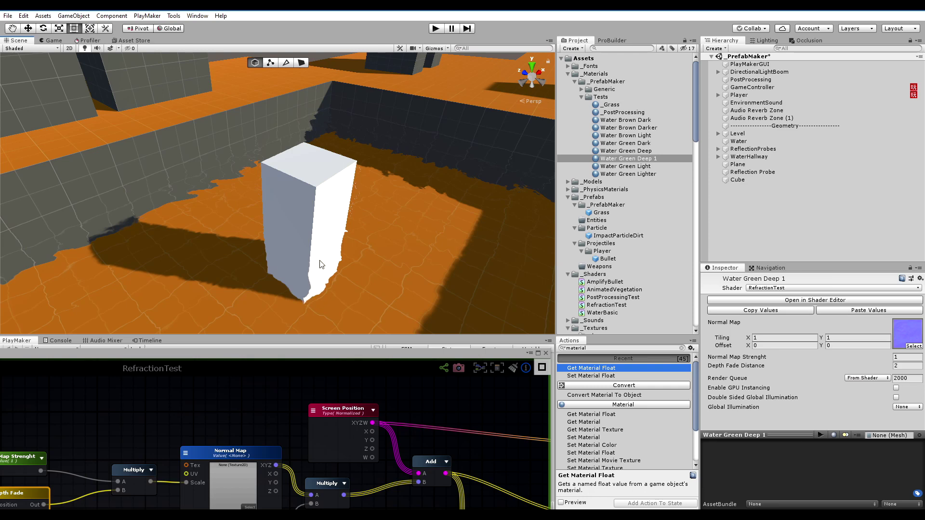
alt+drag(351, 243, 444, 241)
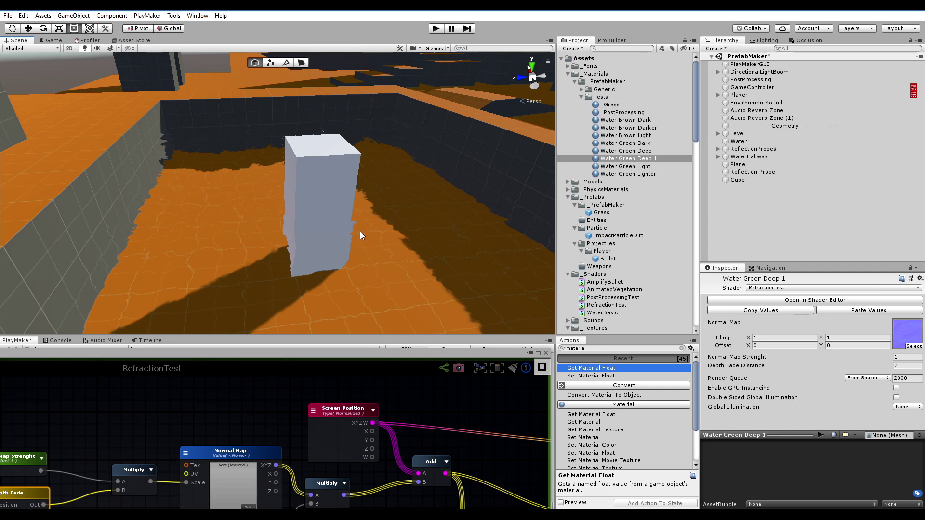
alt+drag(291, 211, 400, 210)
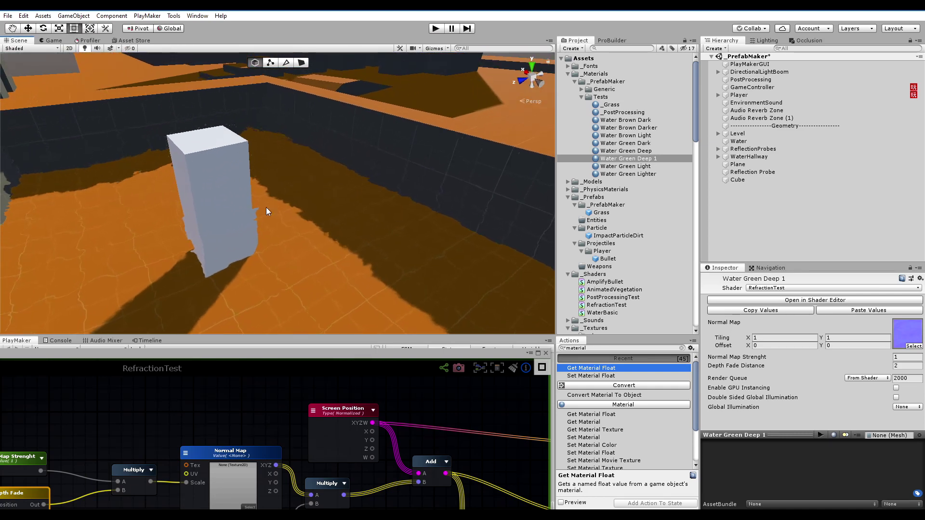
Examine the Screen Depth, Surface Depth and If nodes that drive the Lerp alpha in the RefractionTest graph.
drag(284, 355, 591, 16)
middle_drag(658, 277, 394, 253)
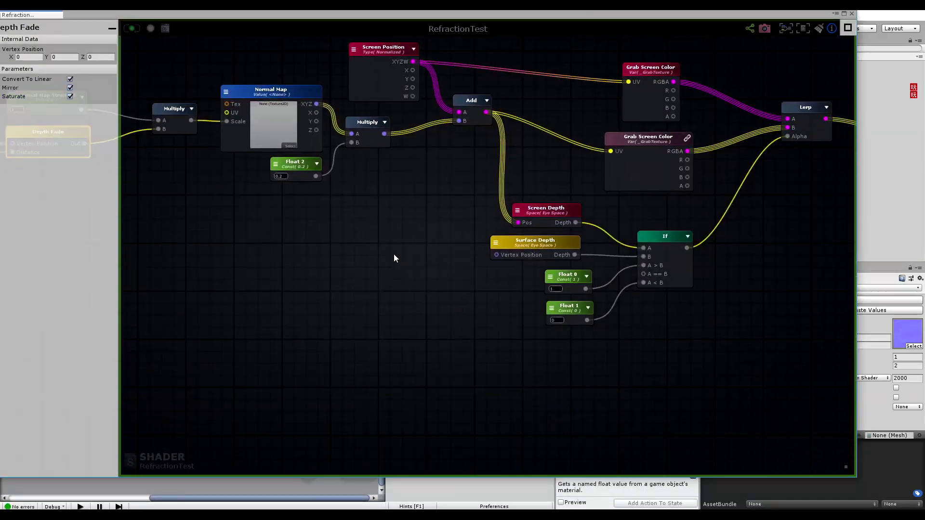
middle_drag(522, 258, 440, 257)
click(303, 250)
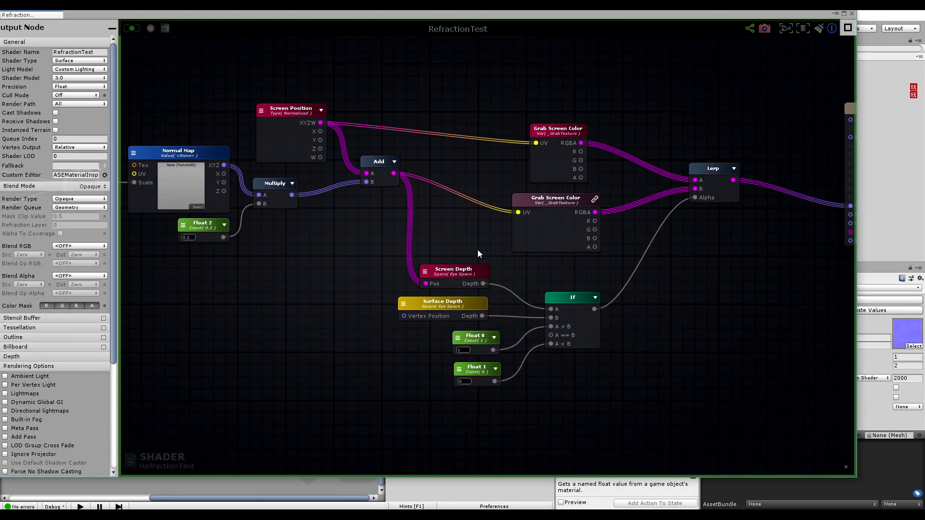
right_drag(478, 249, 396, 217)
click(374, 244)
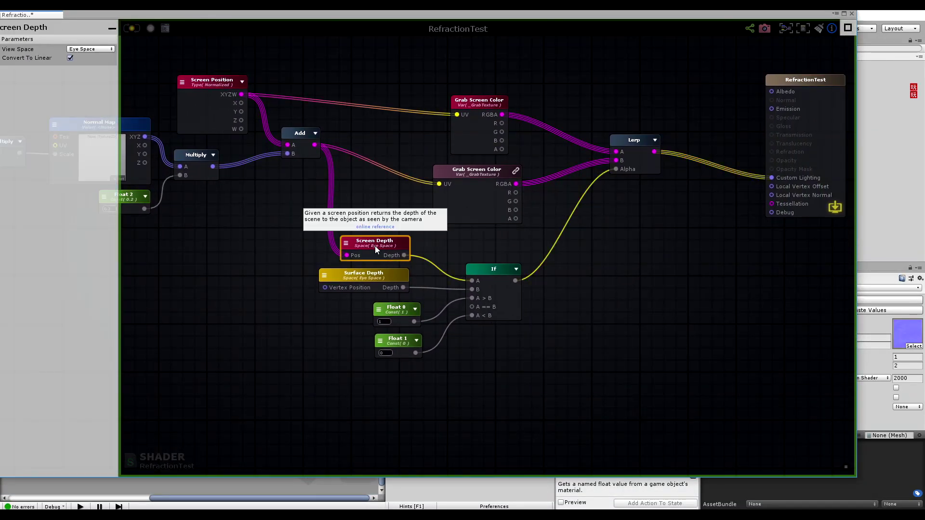
click(352, 274)
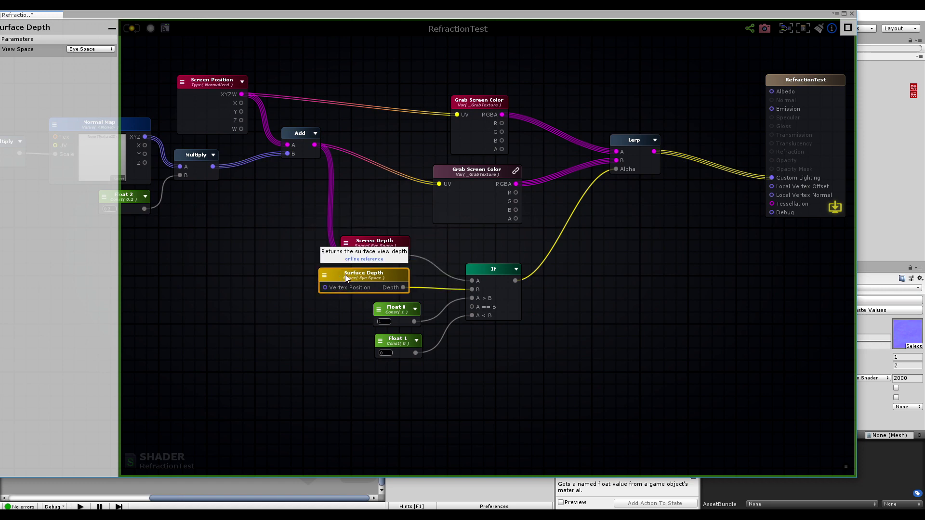
click(501, 271)
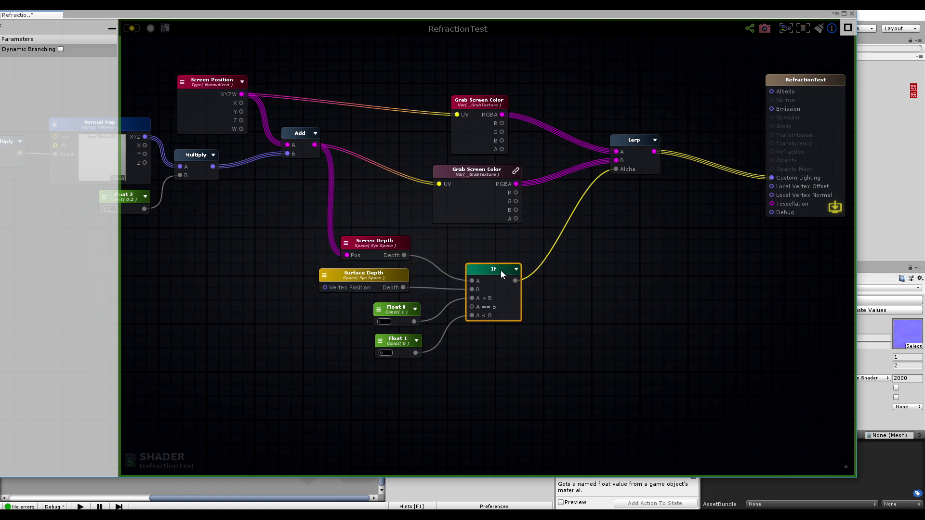
middle_drag(632, 236, 624, 246)
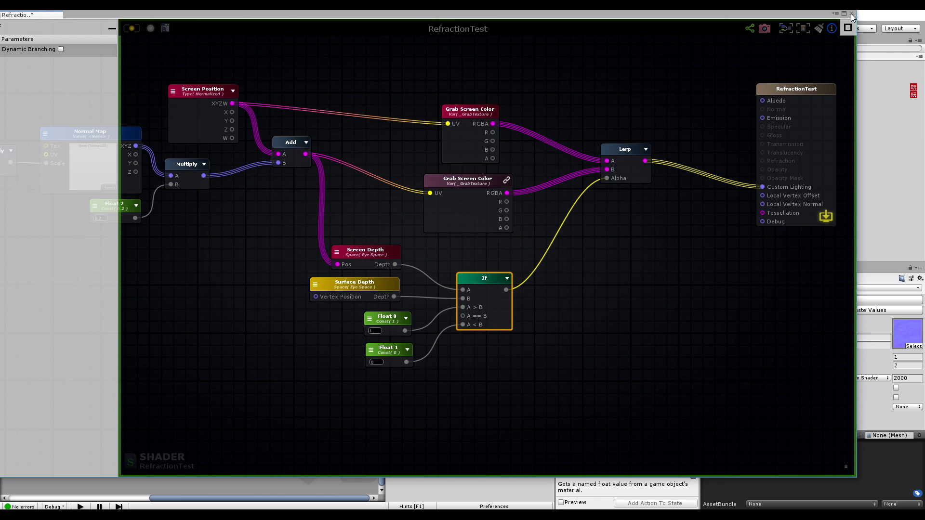
middle_drag(747, 66, 723, 110)
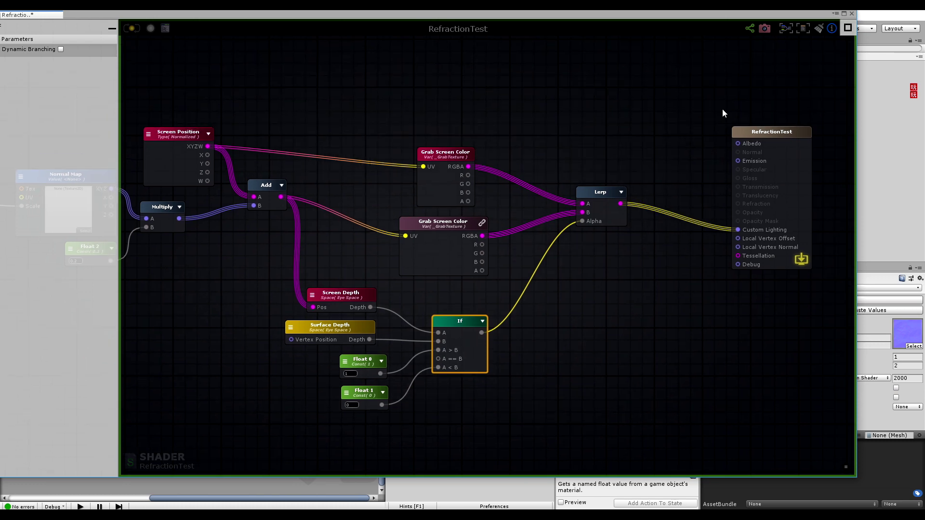
Close the RefractionTest graph and open the Water Green Deep material's WaterBasic shader in the shader editor.
click(851, 14)
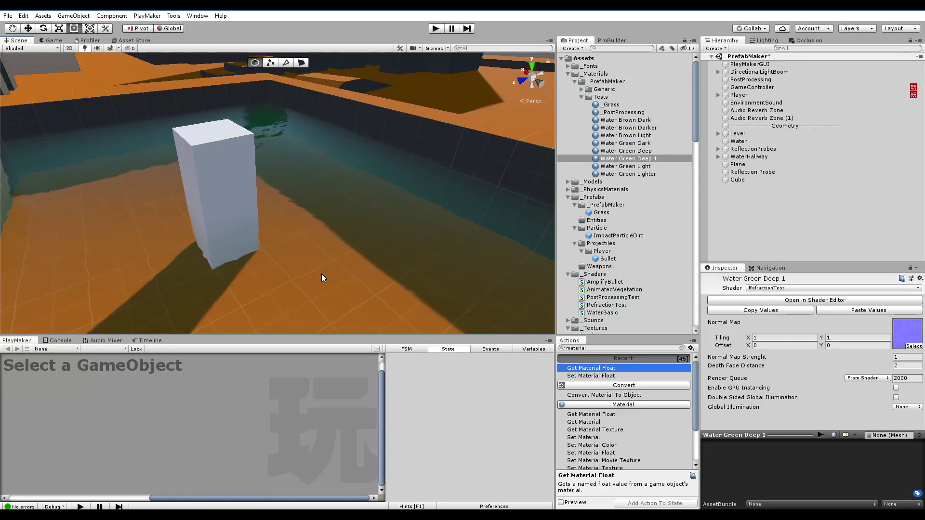
middle_drag(198, 202, 278, 194)
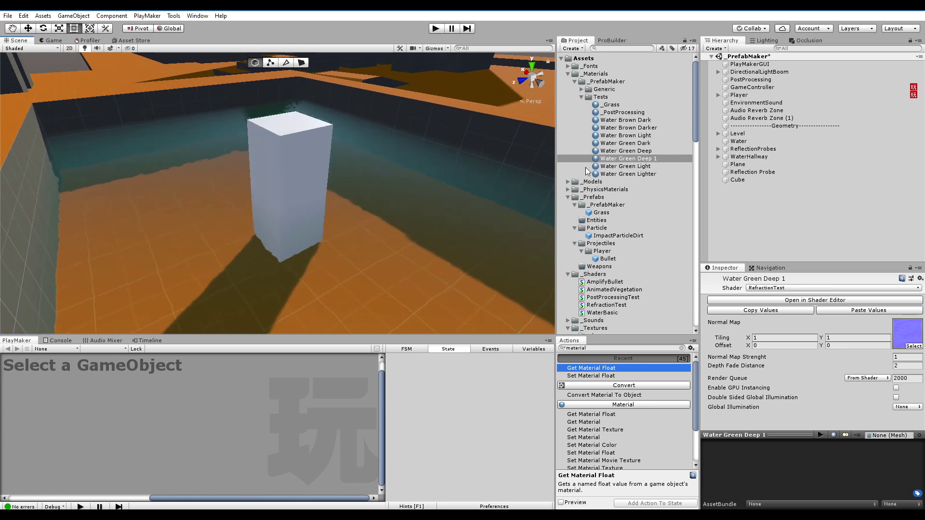
click(647, 153)
click(805, 301)
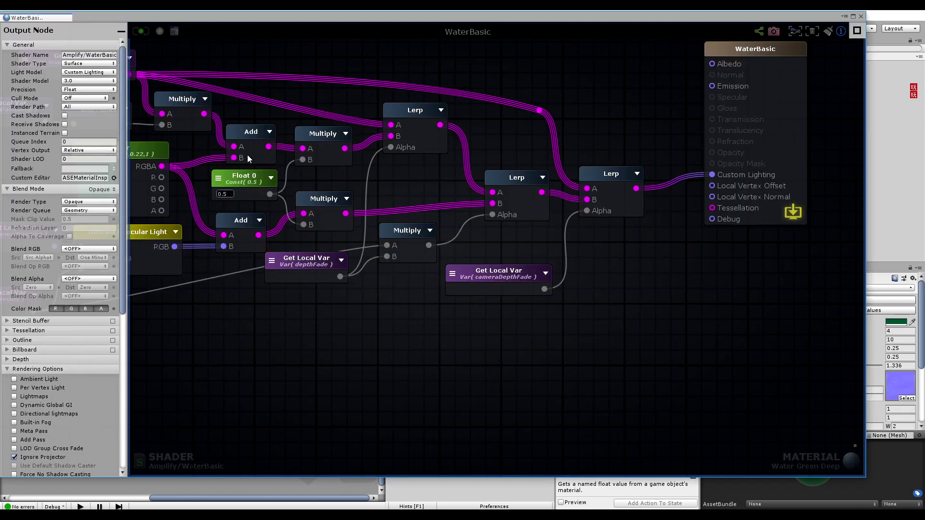
Find the Transparency group in the WaterBasic graph and examine its overall node layout.
middle_drag(439, 93, 644, 224)
scroll(506, 233, down, 8)
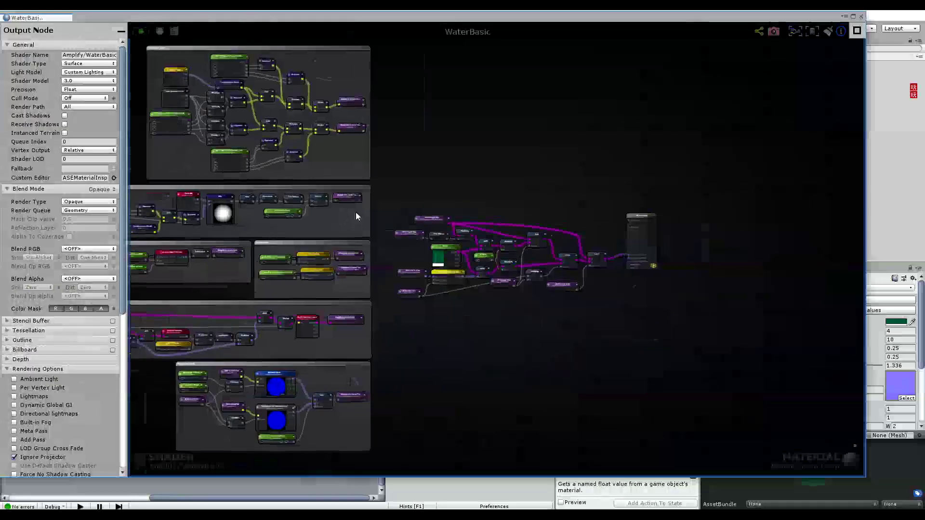
middle_drag(356, 212, 543, 194)
scroll(455, 332, up, 6)
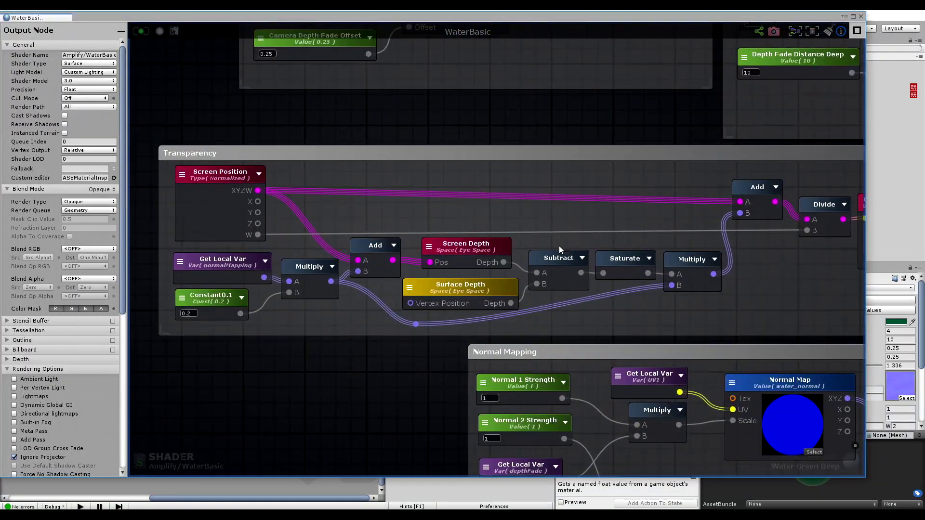
middle_drag(553, 219, 608, 204)
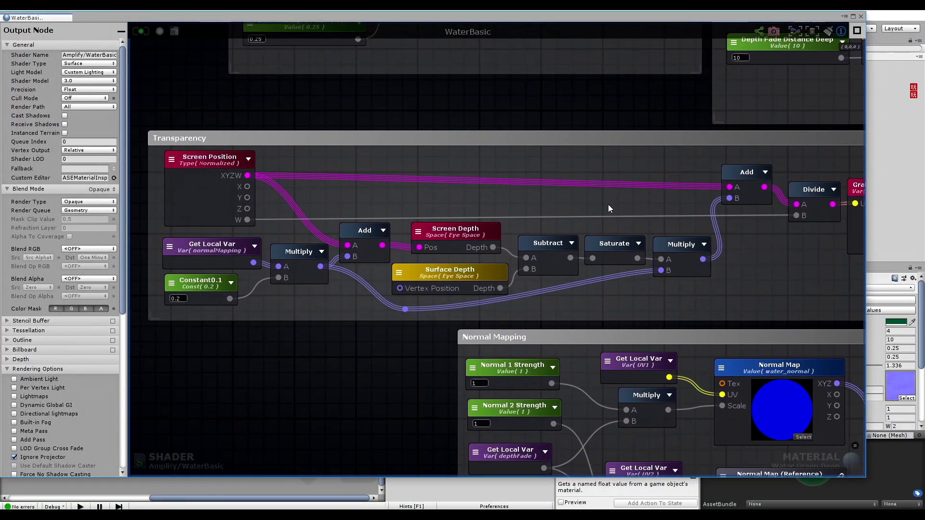
click(311, 134)
scroll(609, 192, down, 2)
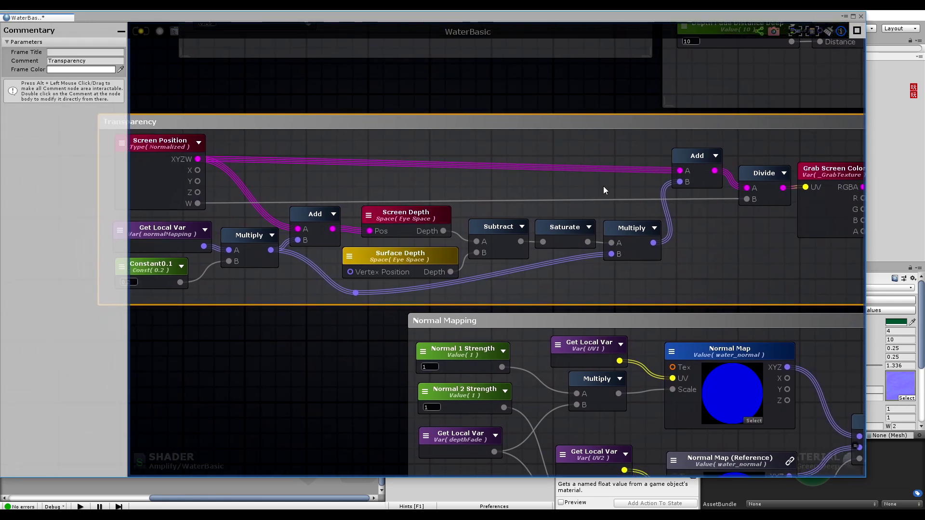
scroll(604, 186, down, 2)
middle_drag(646, 194, 623, 209)
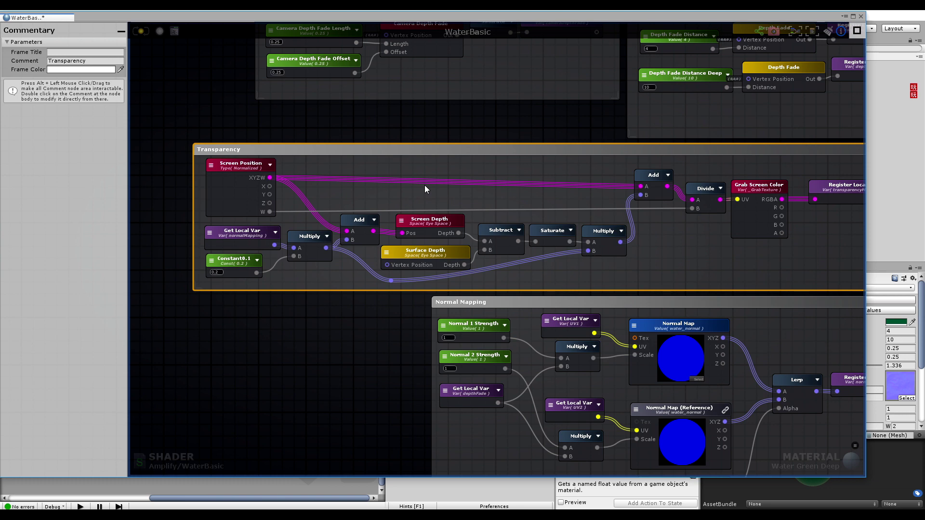
middle_drag(464, 181, 450, 186)
click(447, 187)
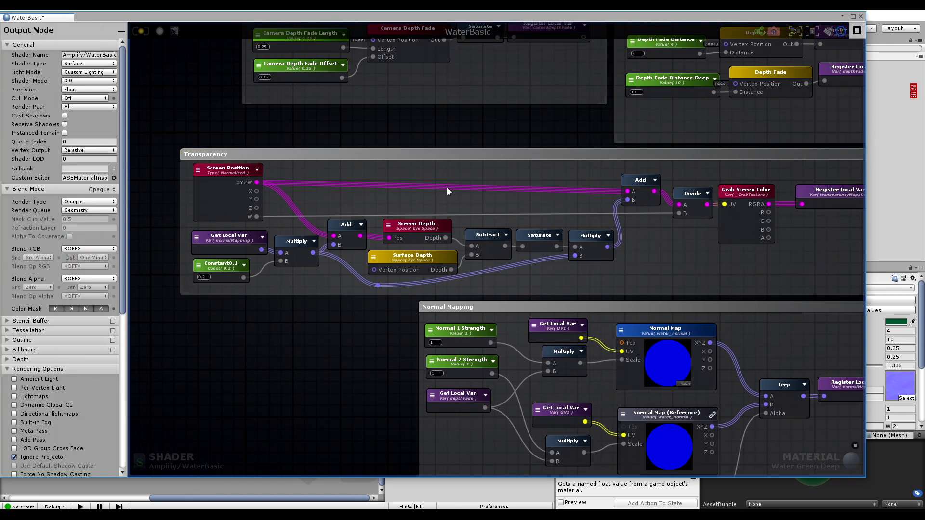
click(392, 156)
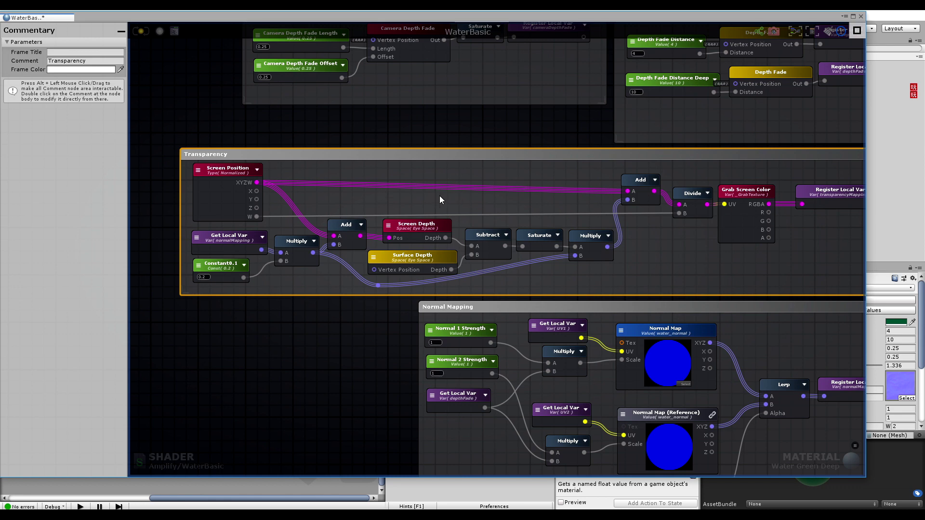
middle_drag(566, 184, 530, 190)
click(394, 186)
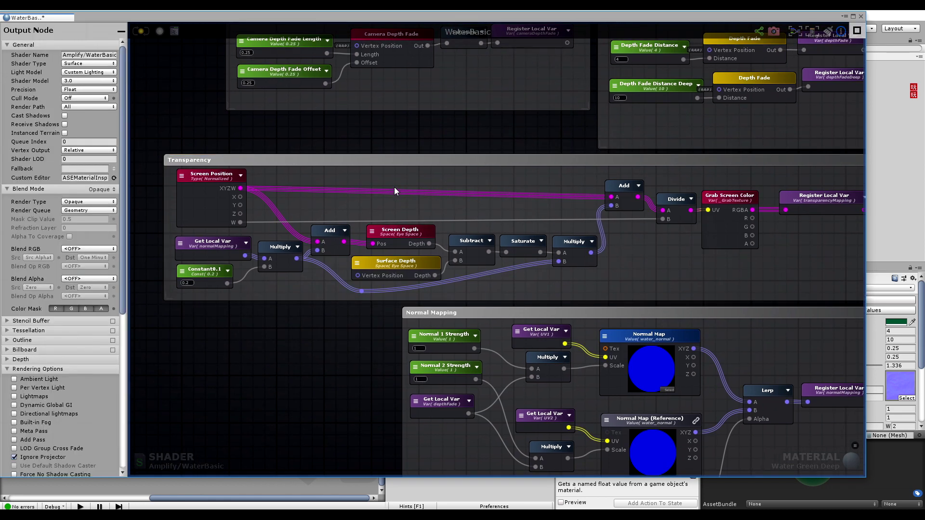
Inspect the Surface Depth, Screen Depth, Subtract, Saturate and Multiply nodes that mask the distortion in the Transparency group.
click(383, 263)
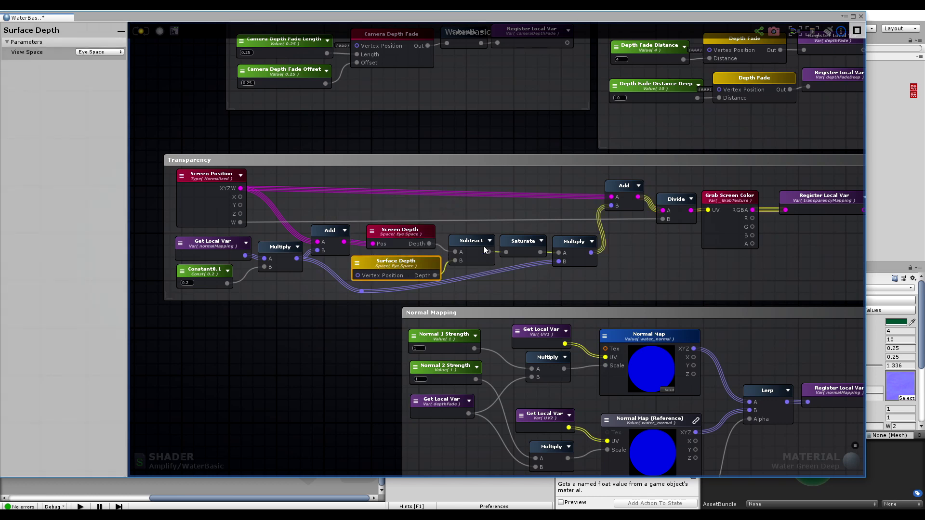
click(394, 232)
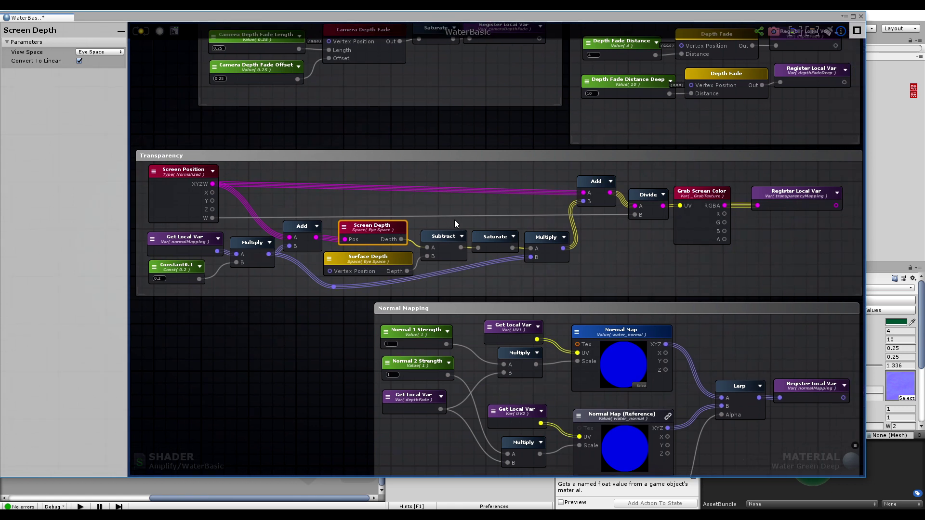
click(436, 235)
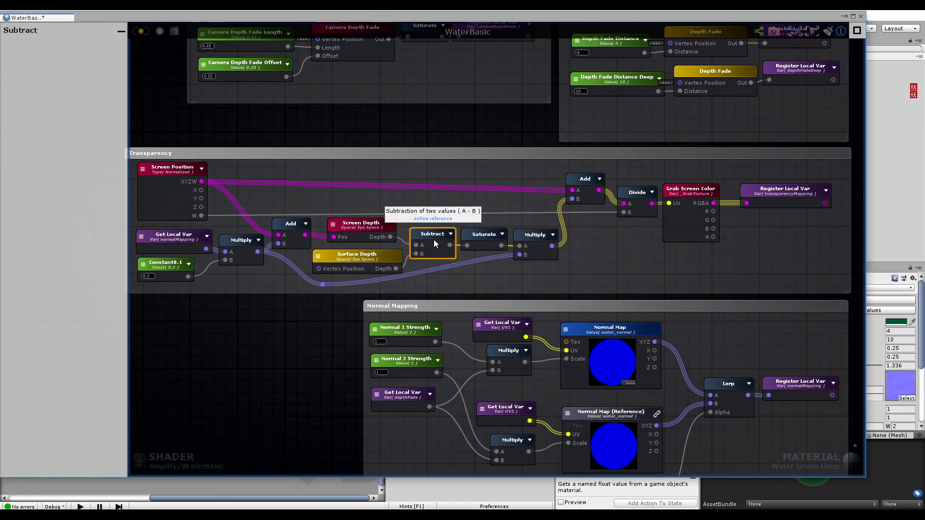
click(484, 239)
click(530, 235)
key(f)
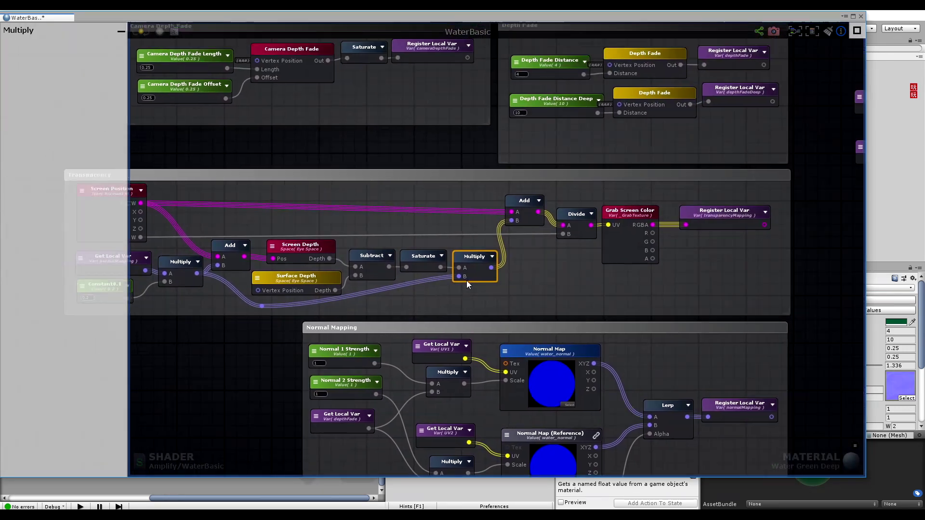
middle_drag(409, 212, 507, 214)
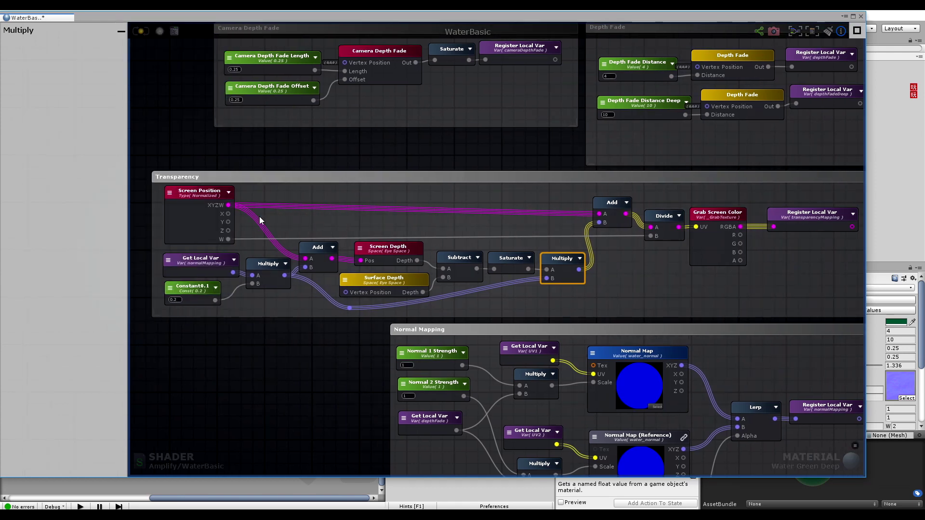
Trace the Transparency group's path from Screen Position through Add and Divide to Grab Screen Color.
click(193, 208)
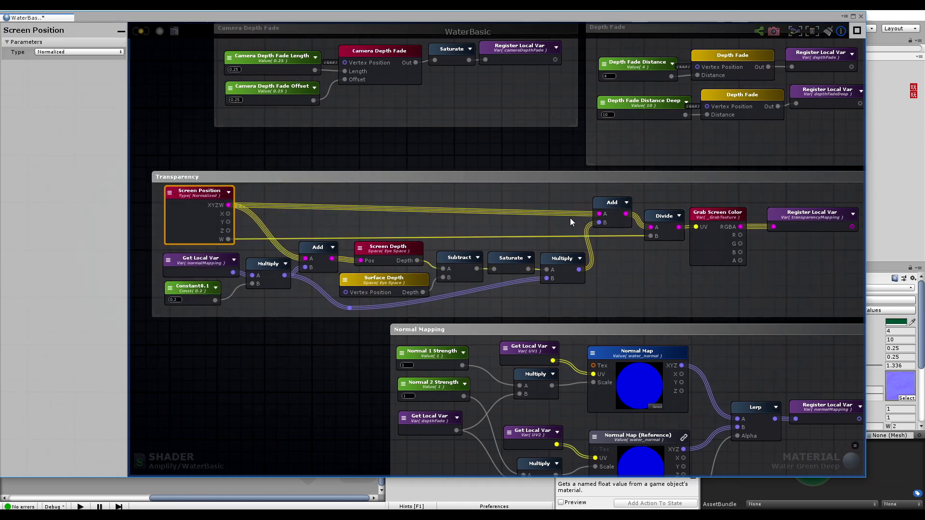
middle_drag(611, 206, 502, 202)
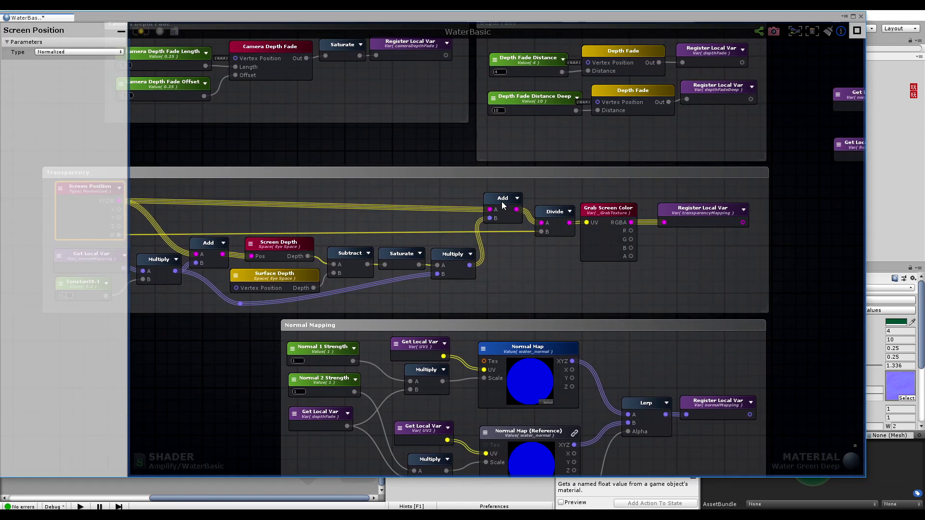
click(603, 210)
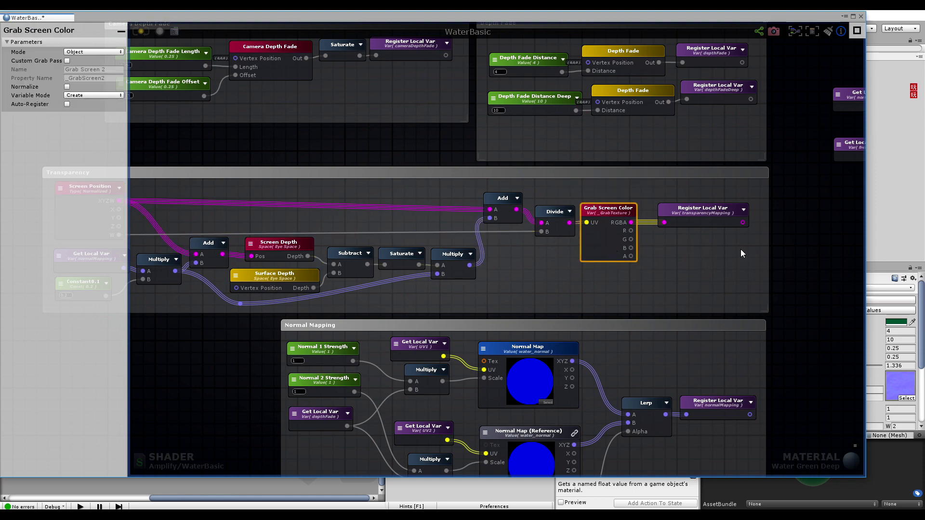
scroll(533, 258, down, 5)
middle_drag(557, 254, 609, 244)
click(647, 256)
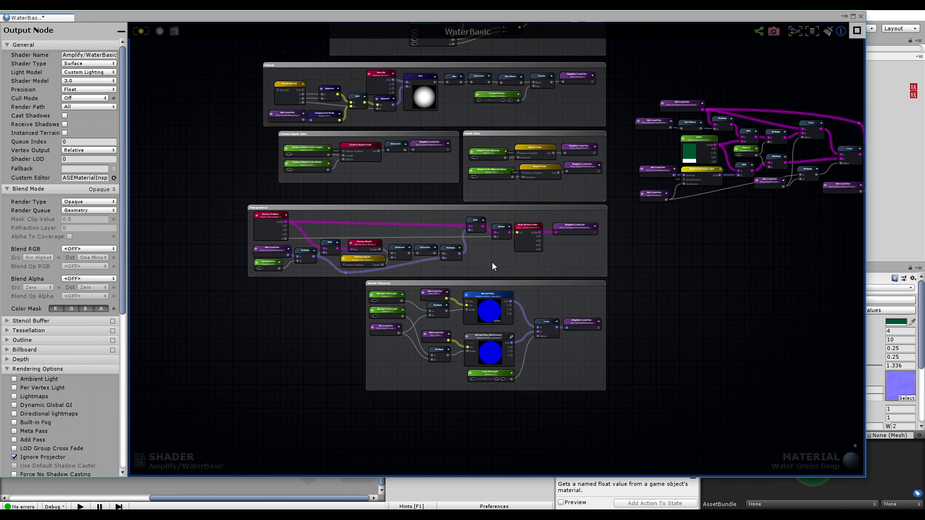
scroll(489, 264, up, 5)
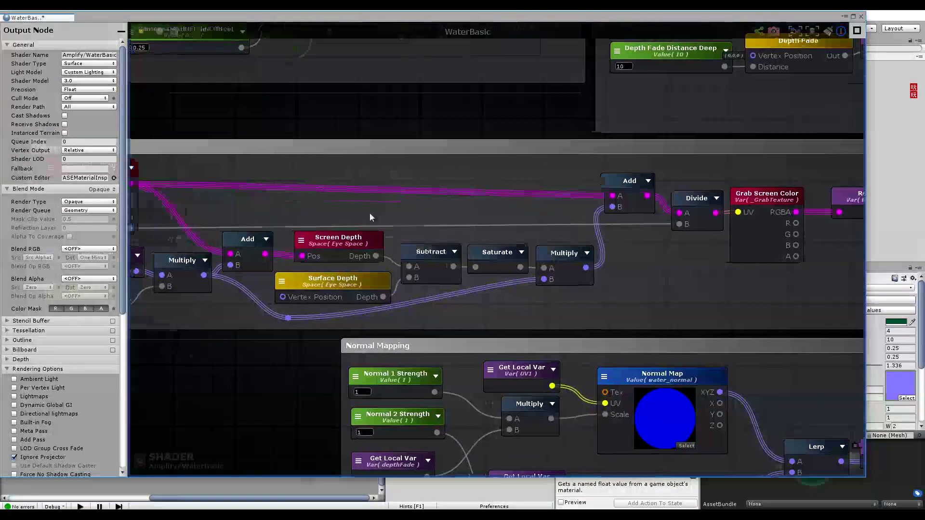
Review the complete WaterBasic graph and its output section, and close the shader editor.
scroll(369, 217, down, 10)
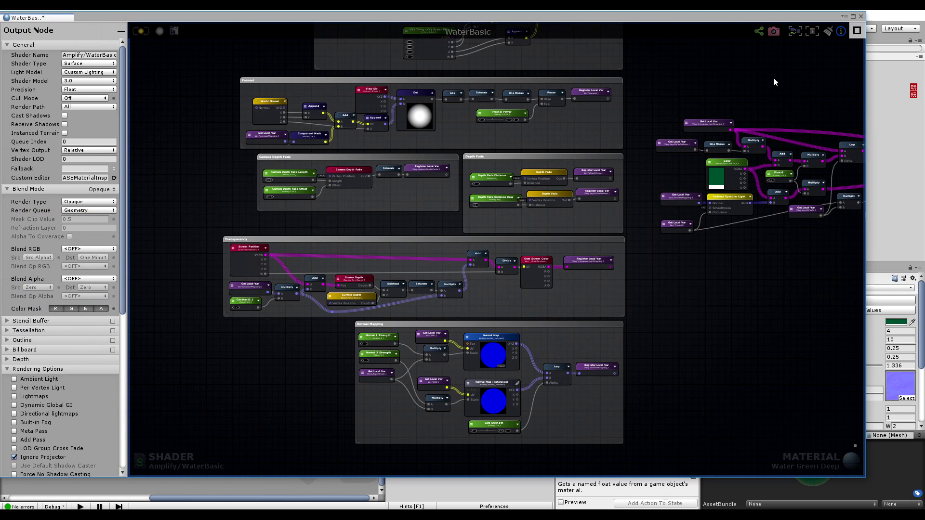
click(862, 18)
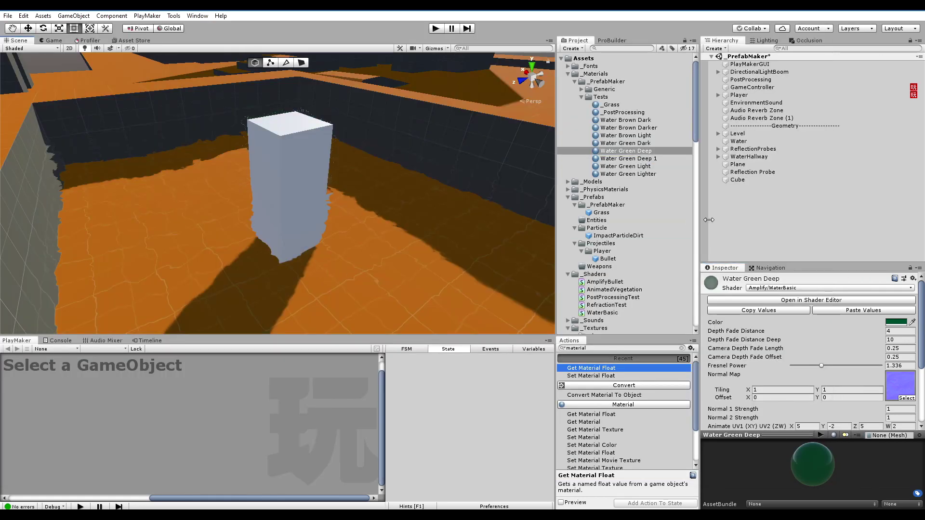
click(803, 301)
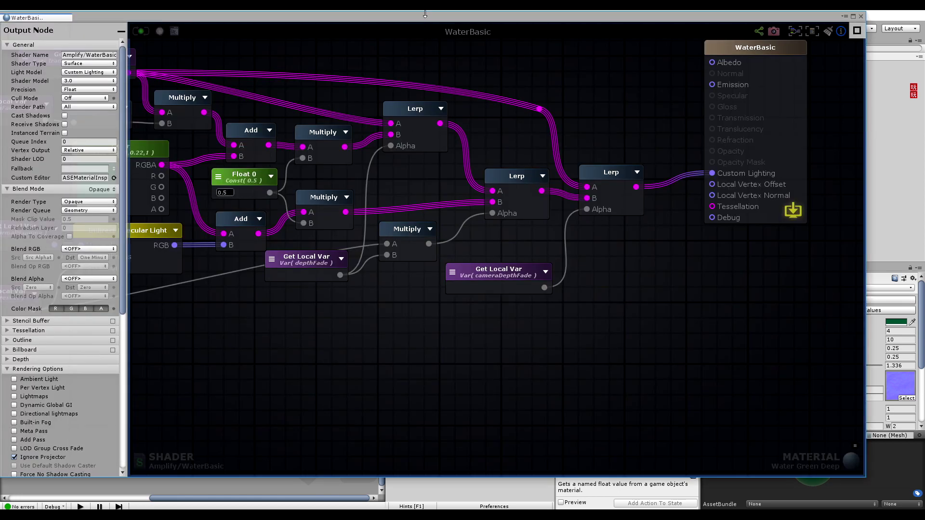
click(861, 17)
Open the Water Green Deep 1 material's RefractionTest shader and bring its depth comparison nodes into view.
click(636, 159)
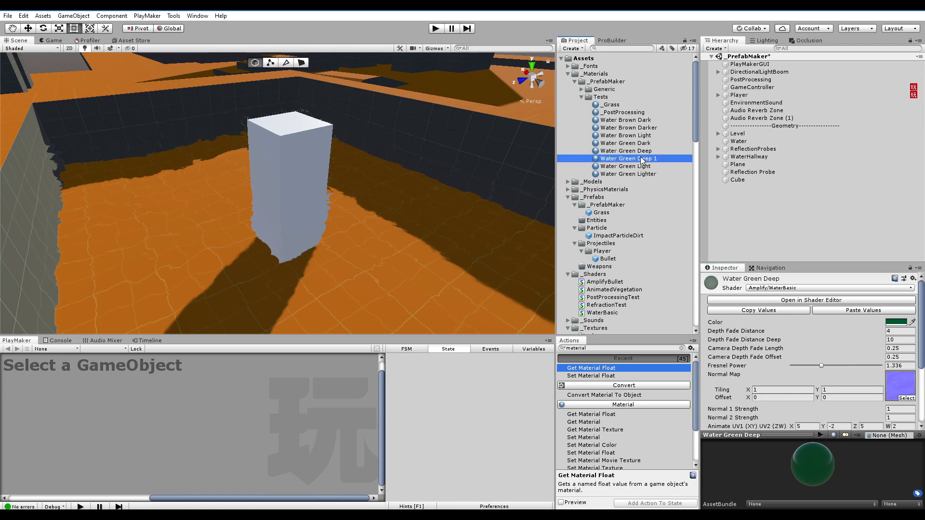
click(835, 301)
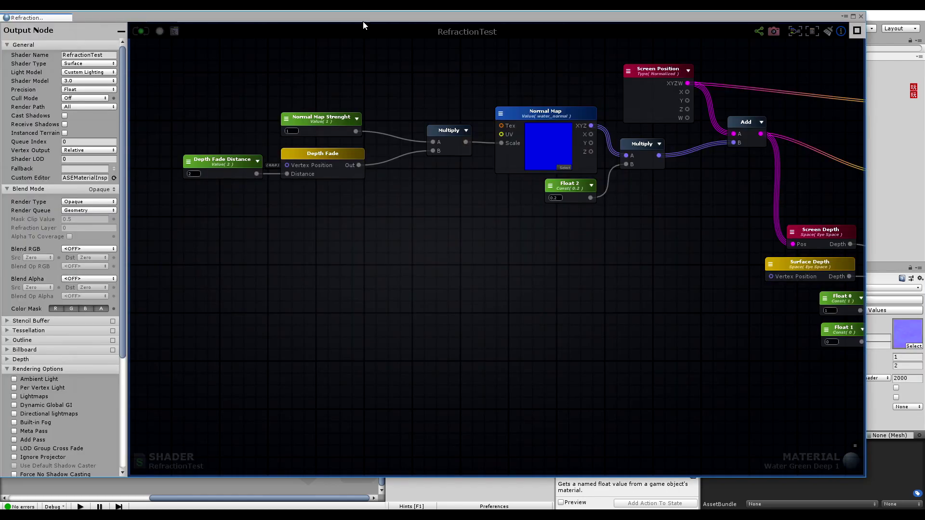
drag(364, 22, 396, 64)
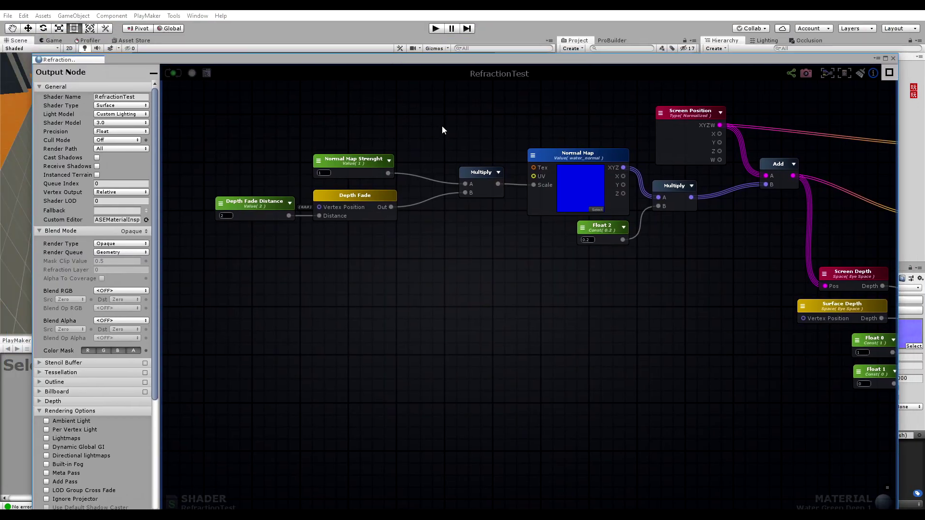
middle_drag(791, 217, 424, 157)
middle_drag(590, 184, 619, 239)
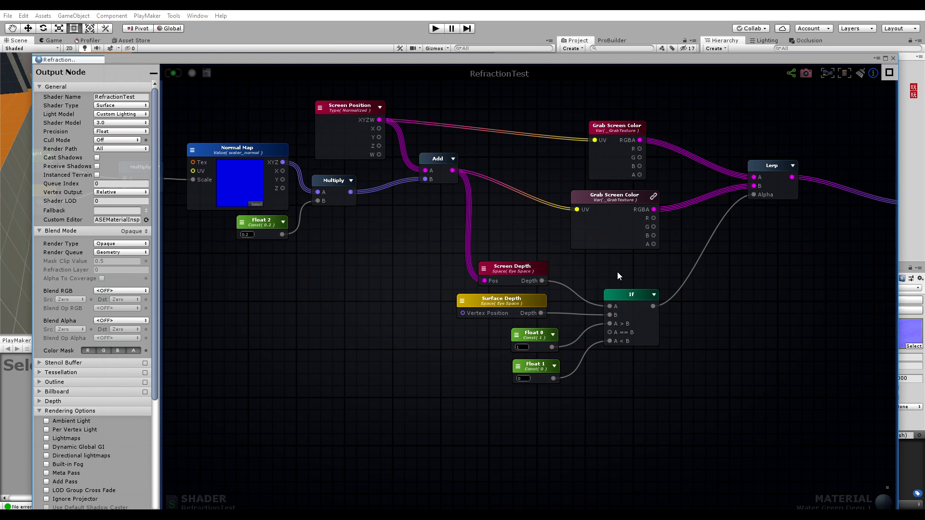
Inspect the If node in RefractionTest together with its Screen Depth, Surface Depth, Float 0 and Float 1 inputs.
right_drag(617, 272, 560, 207)
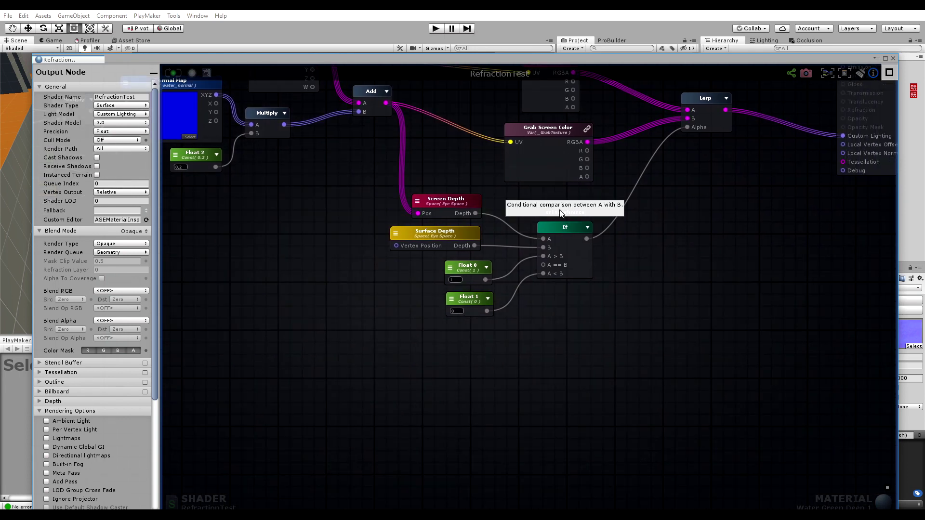
drag(333, 196, 620, 345)
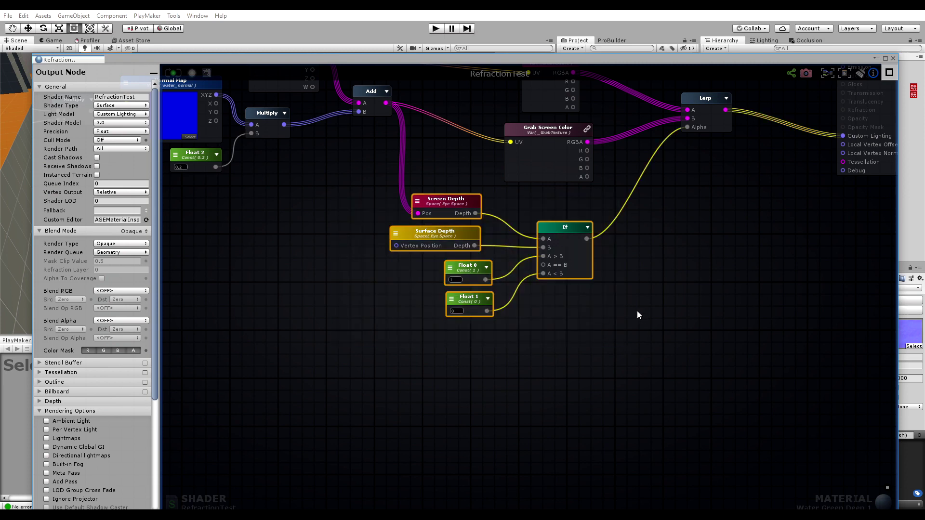
click(586, 279)
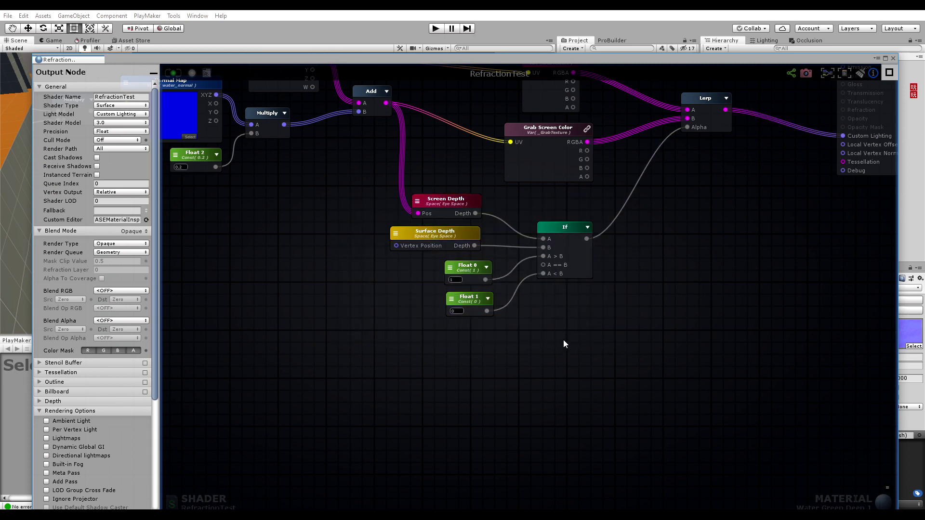
middle_drag(558, 324, 555, 324)
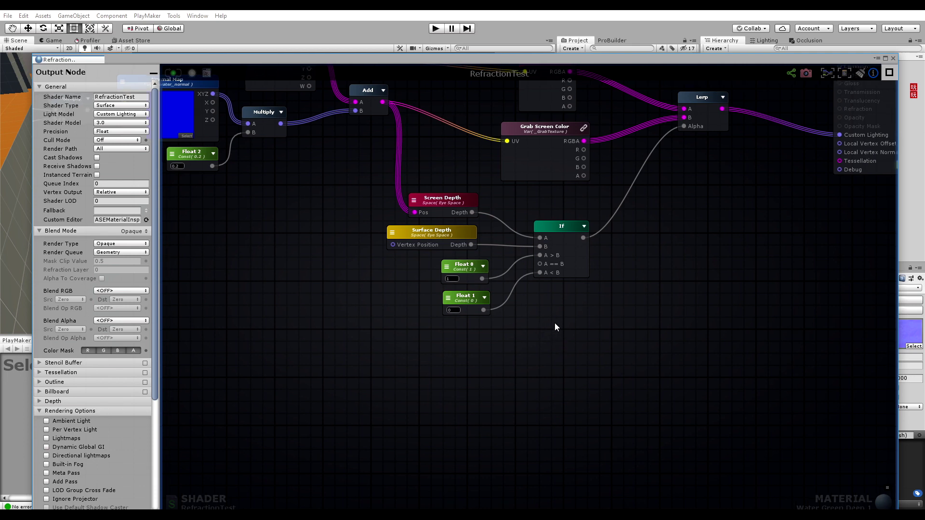
right_click(554, 323)
text(step)
click(577, 365)
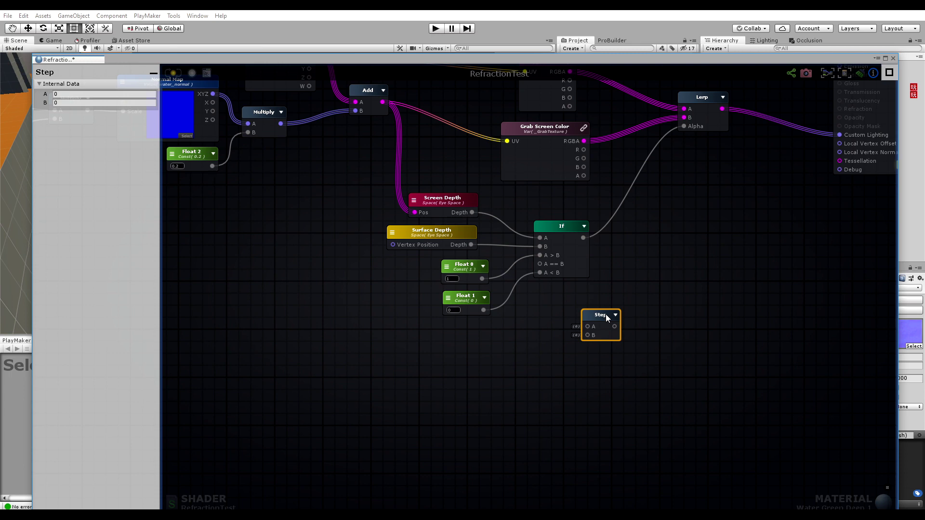
key(Delete)
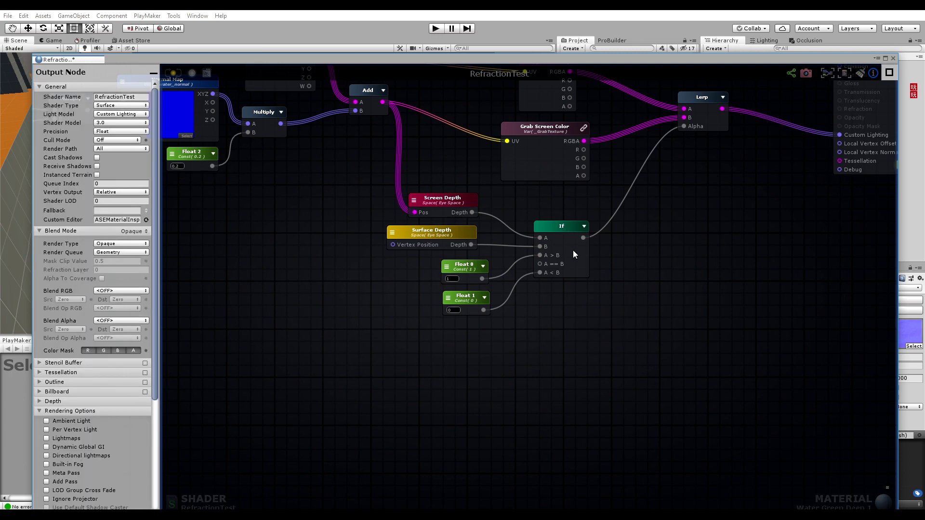
Move the Screen Depth, Surface Depth, Float 0 and Float 1 nodes closer to the If node, and close the graph without saving.
middle_drag(620, 231, 628, 273)
drag(592, 245, 390, 416)
drag(565, 270, 577, 255)
click(647, 360)
click(626, 283)
drag(385, 212, 503, 333)
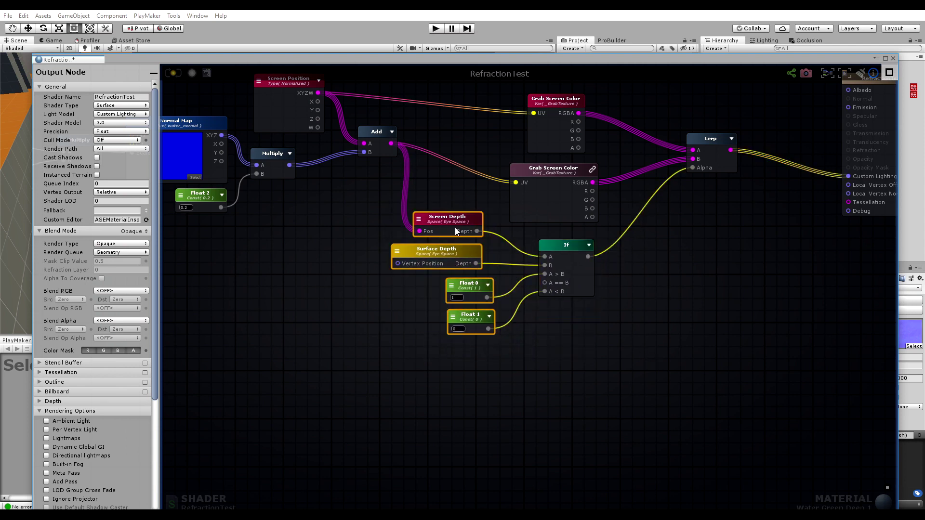
drag(455, 225, 470, 224)
click(632, 340)
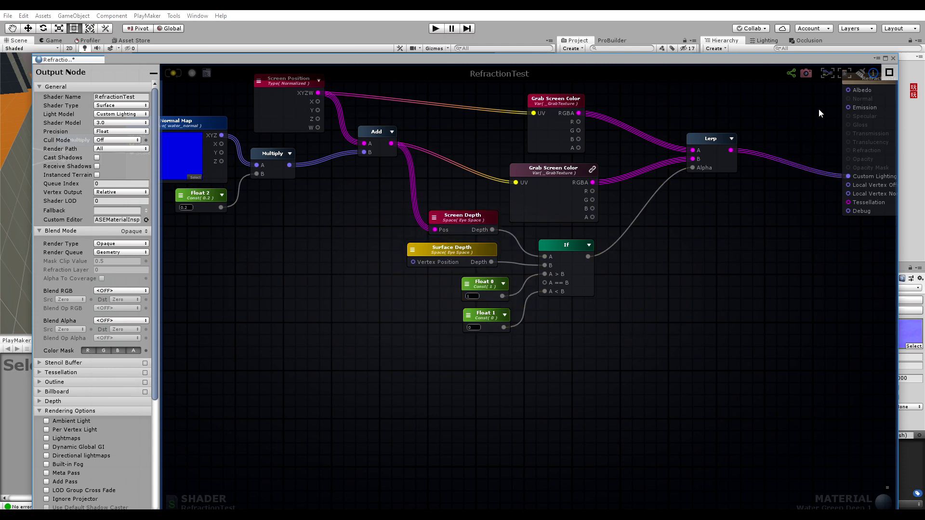
click(894, 58)
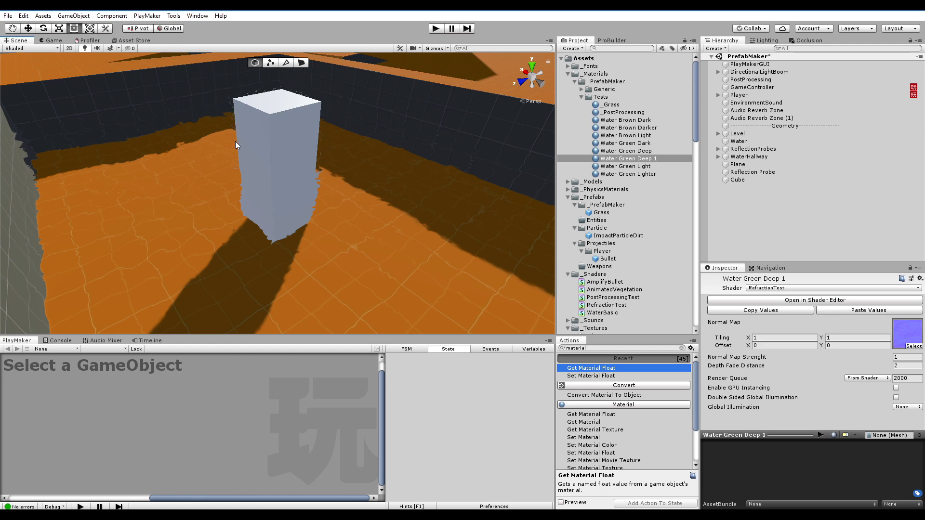
Reopen RefractionTest to inspect the Depth Fade node and the strength nodes feeding the Normal Map, and close the editor.
click(816, 300)
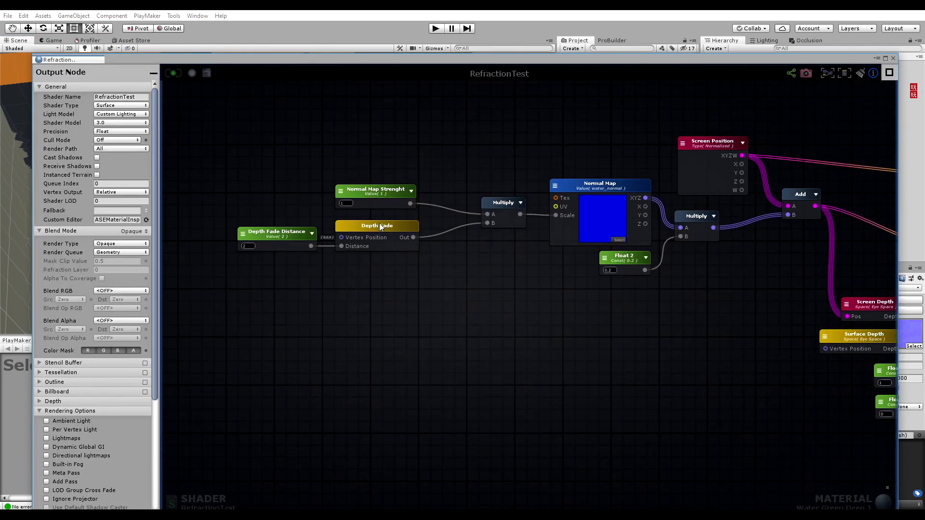
click(380, 226)
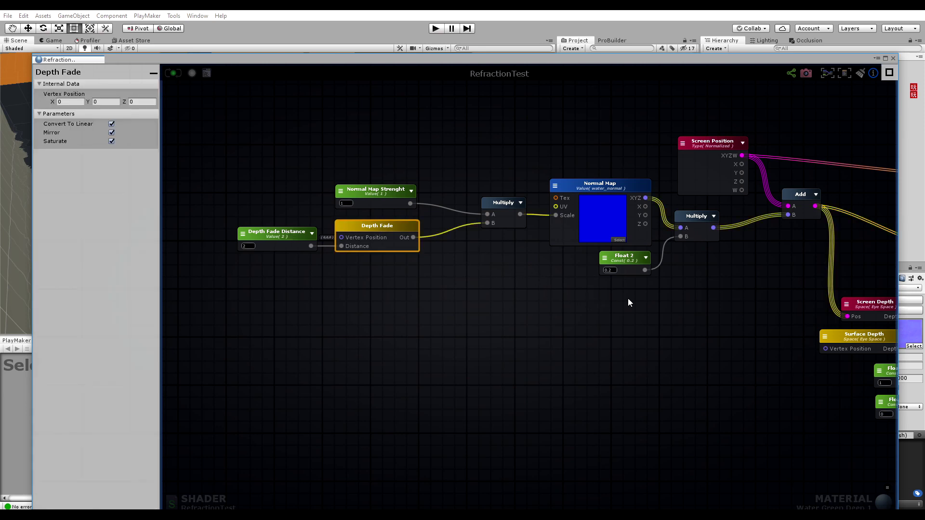
middle_drag(466, 276, 504, 284)
drag(468, 167, 274, 283)
drag(421, 202, 474, 202)
click(893, 58)
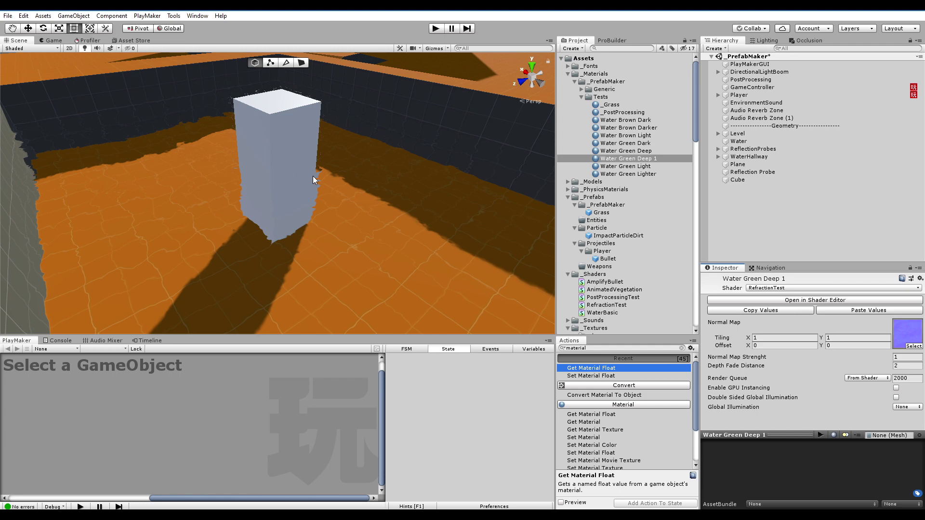
View the refraction around the cube in the scene, and examine how the If node drives the Lerp in RefractionTest.
mouse_move(313, 207)
alt+mouse_down()
mouse_move(290, 187)
mouse_move(367, 186)
mouse_move(320, 208)
alt+mouse_up()
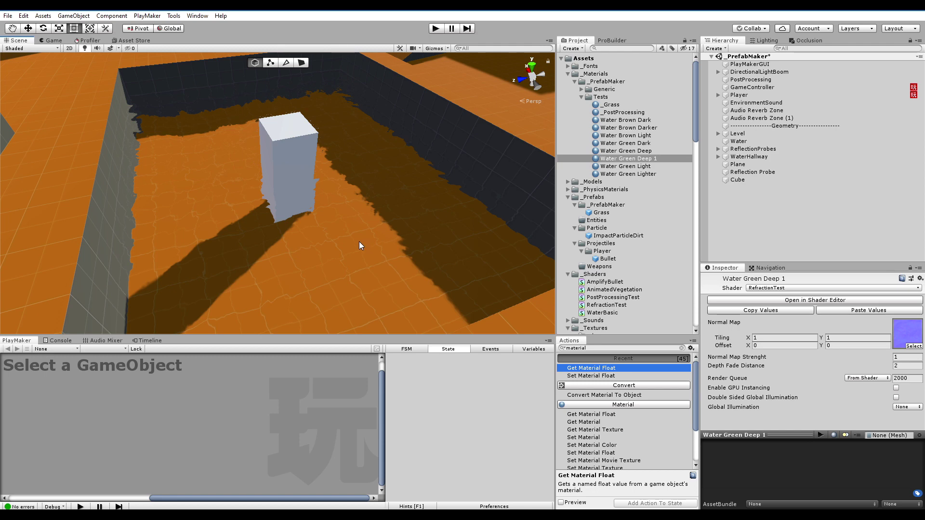
click(763, 301)
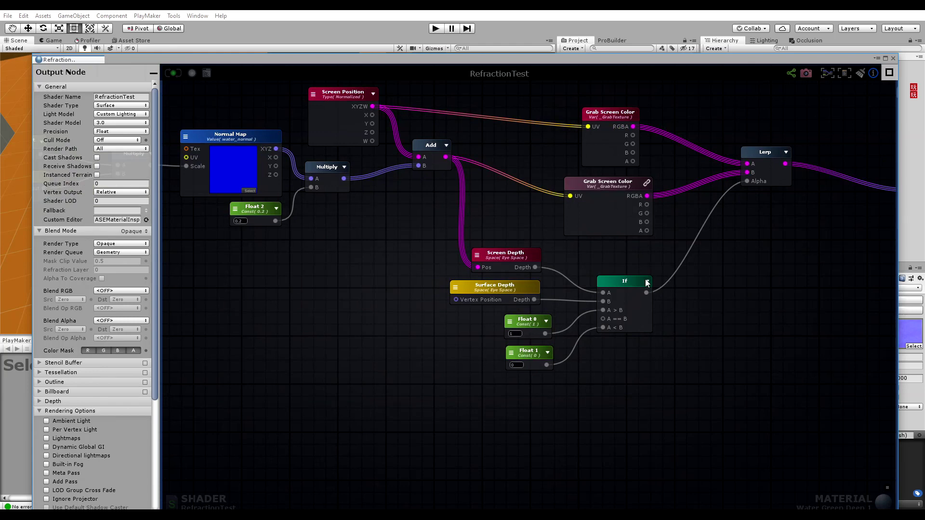
right_drag(705, 249, 673, 277)
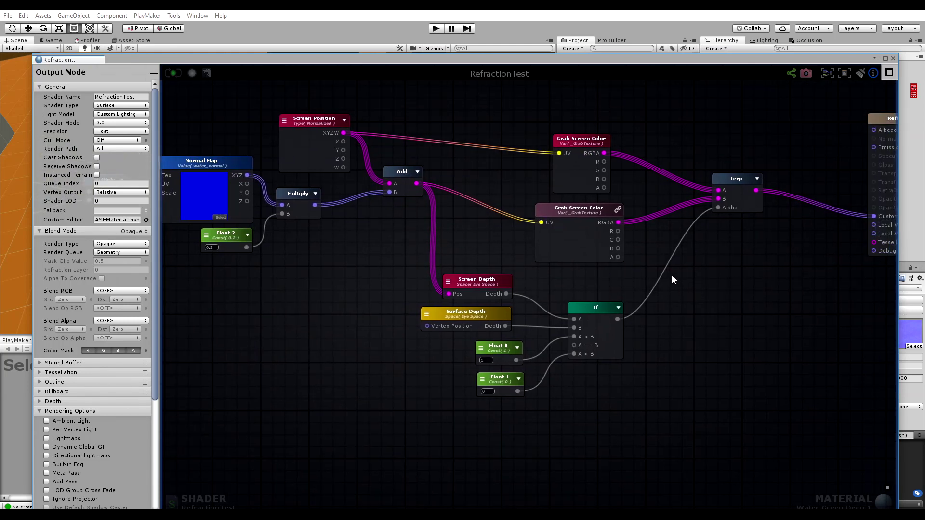
click(893, 59)
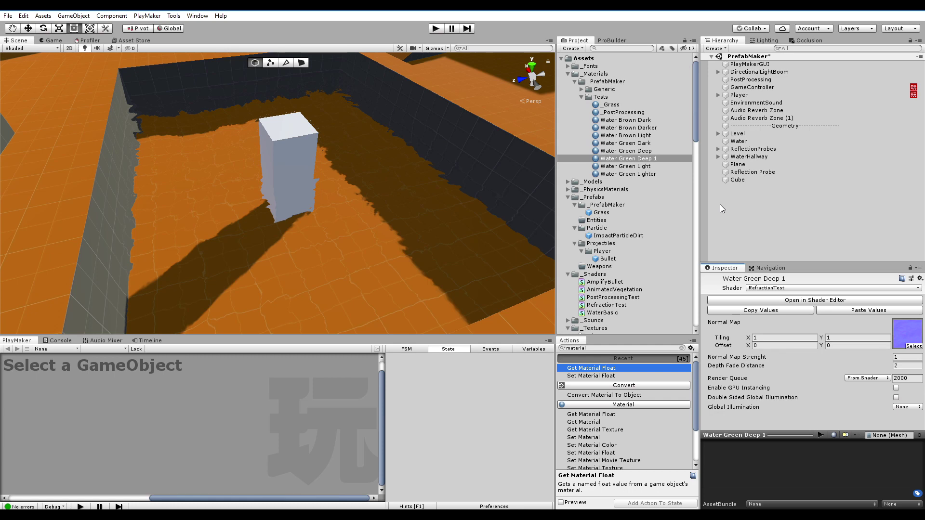
Apply the Water Green Deep material to the pool's water surface and view the result around the cube.
click(732, 210)
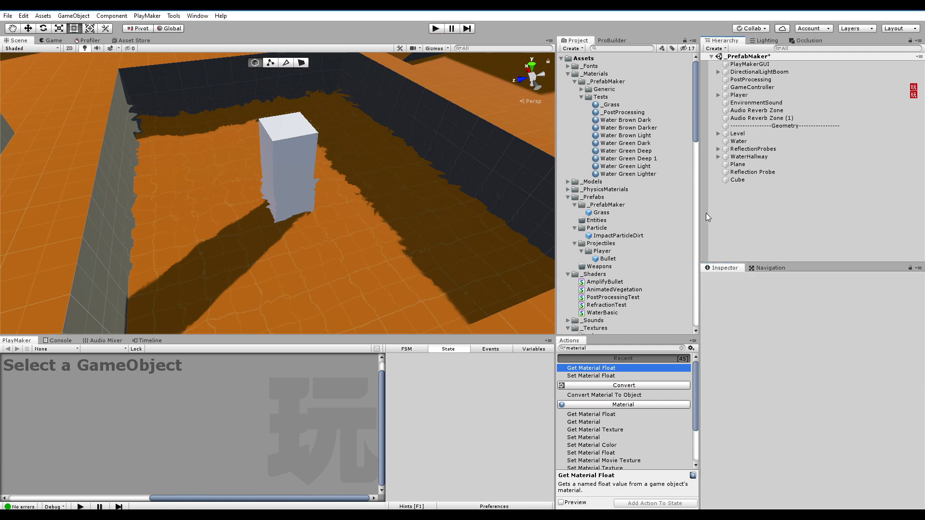
drag(642, 158, 375, 228)
drag(606, 153, 423, 221)
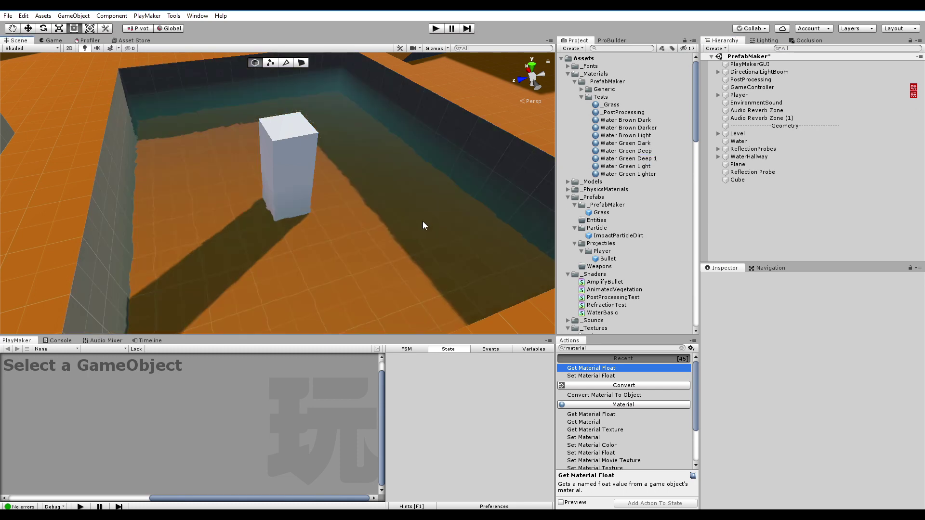
alt+drag(276, 149, 354, 155)
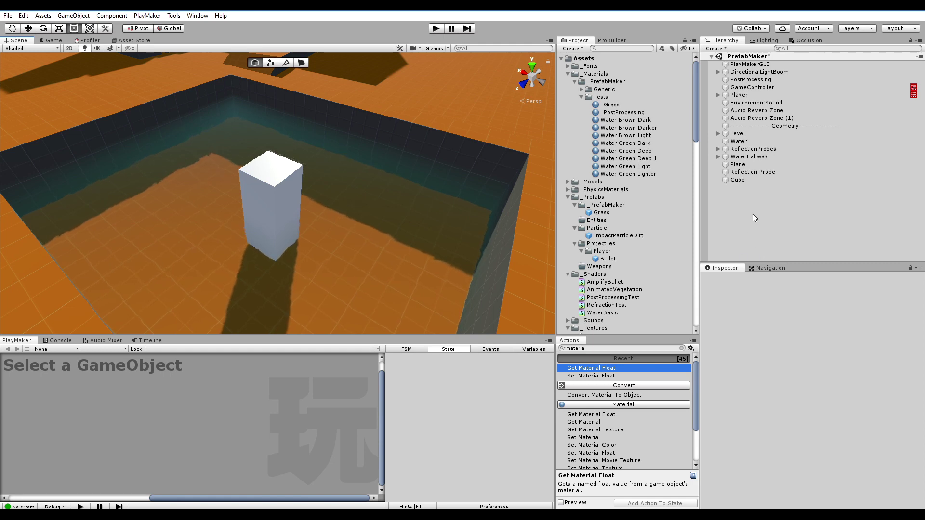
click(737, 207)
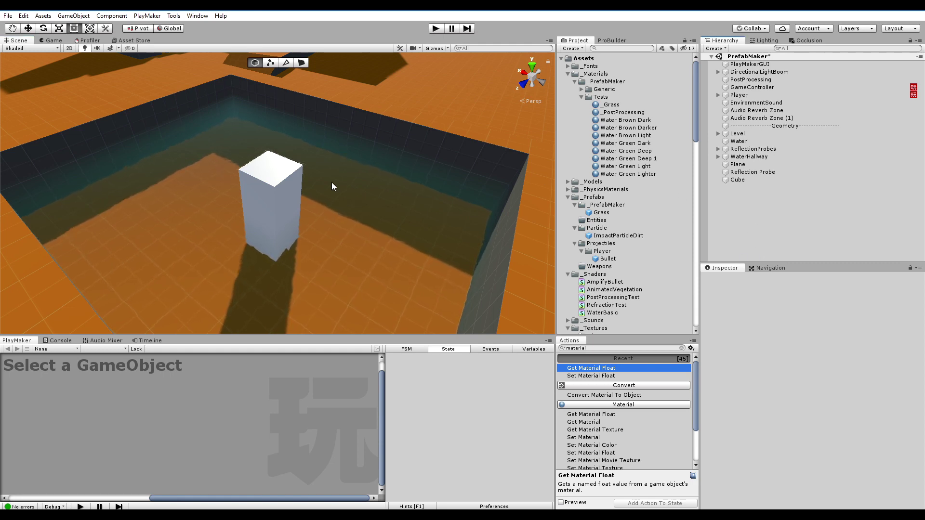